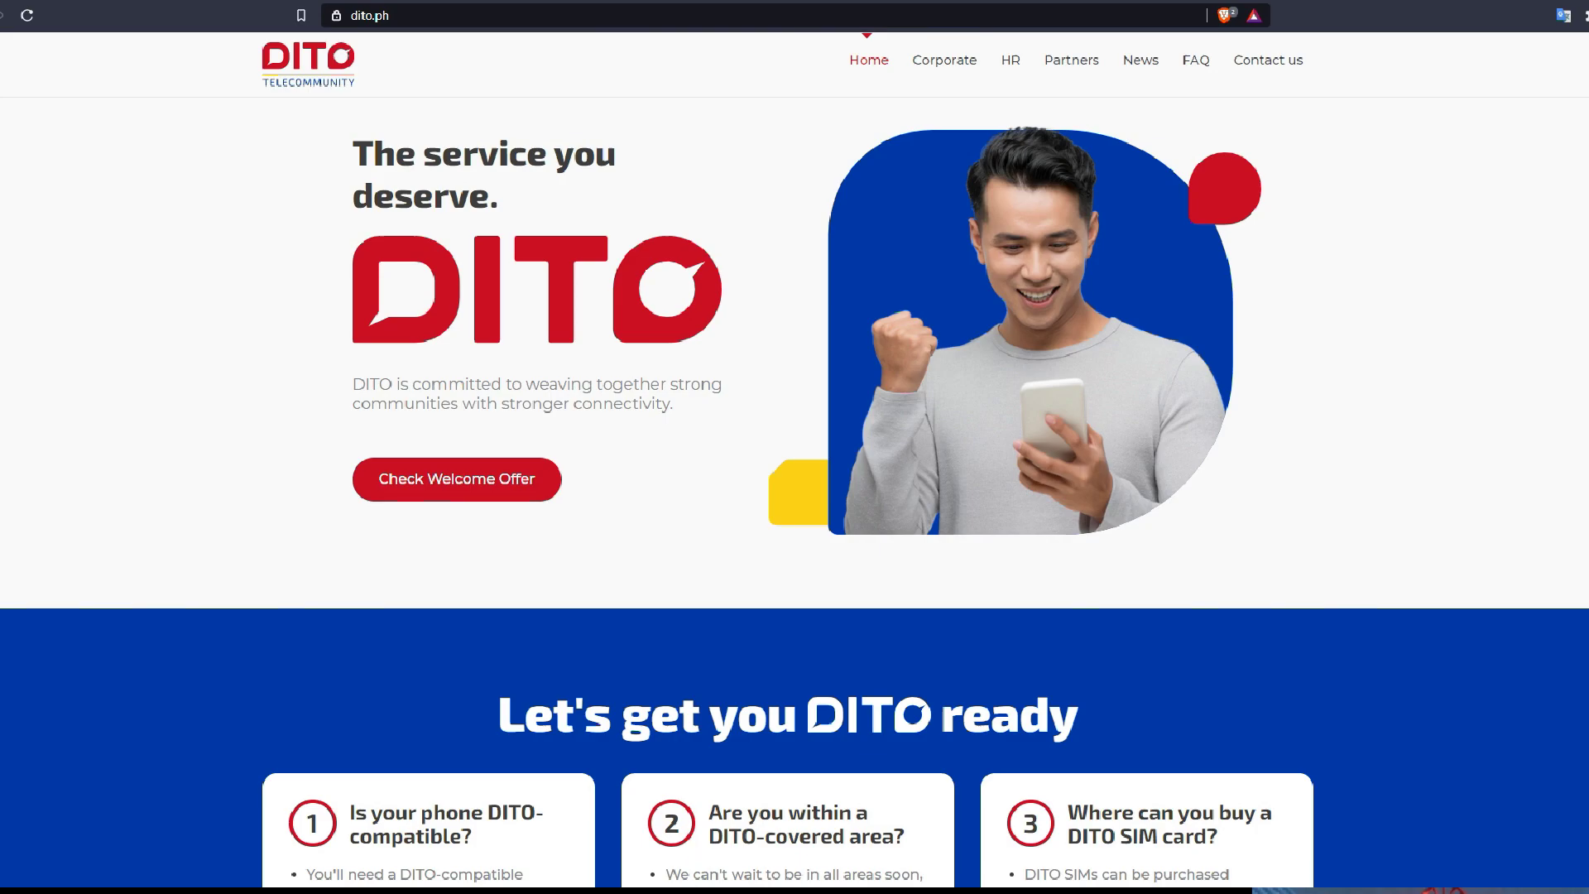
# Scroll to 'Let's get you DITO ready' and follow the DITO-compatible link to the handset list
pyautogui.scroll(-5, 794, 490)
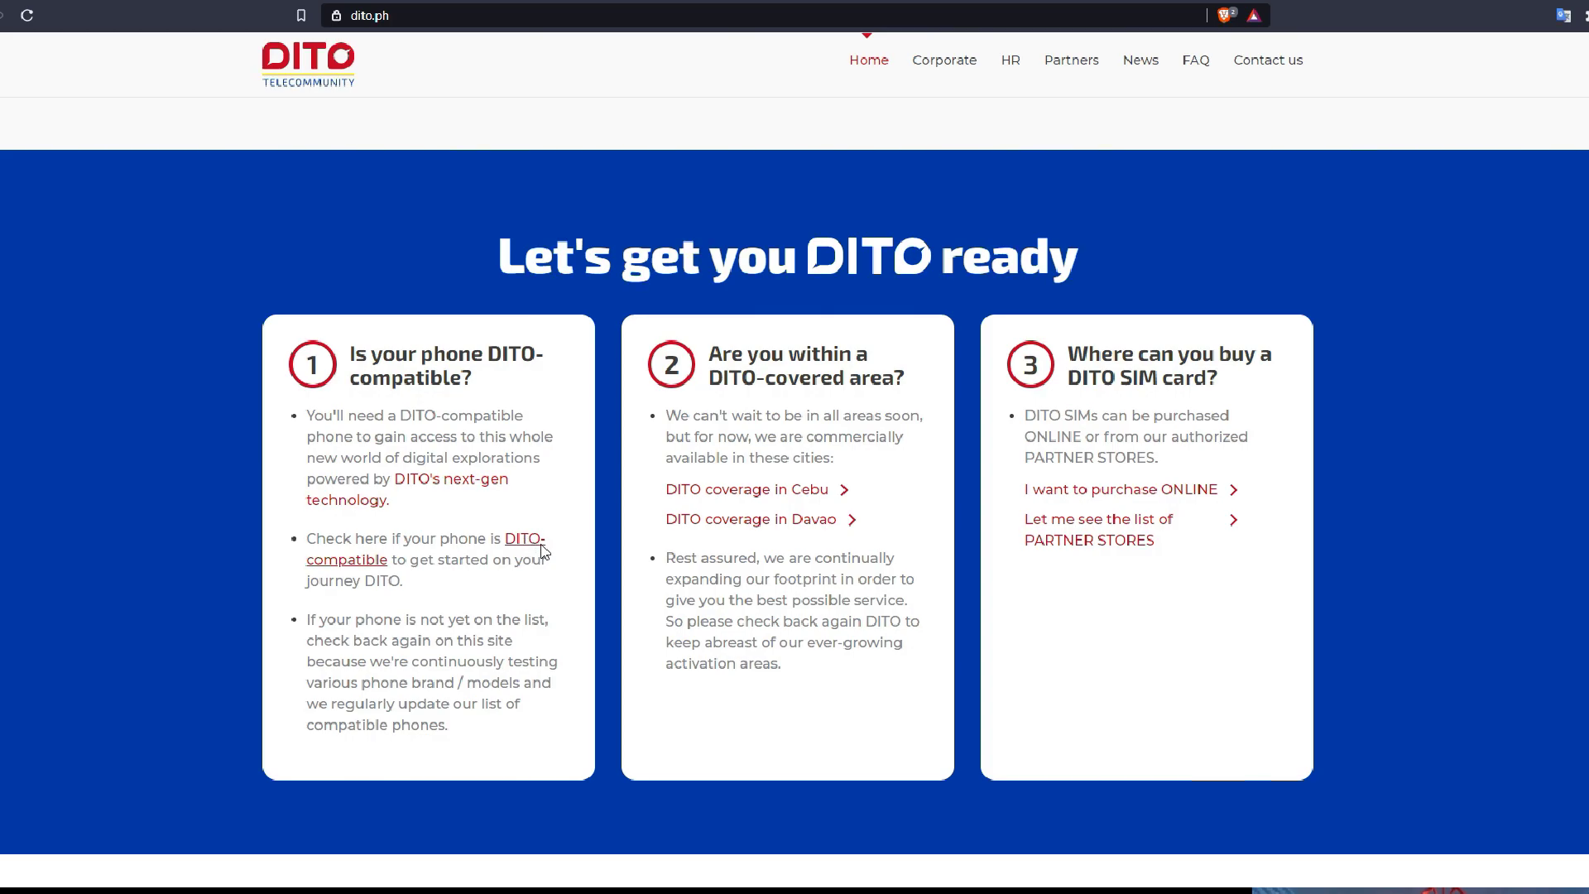
pyautogui.click(545, 549)
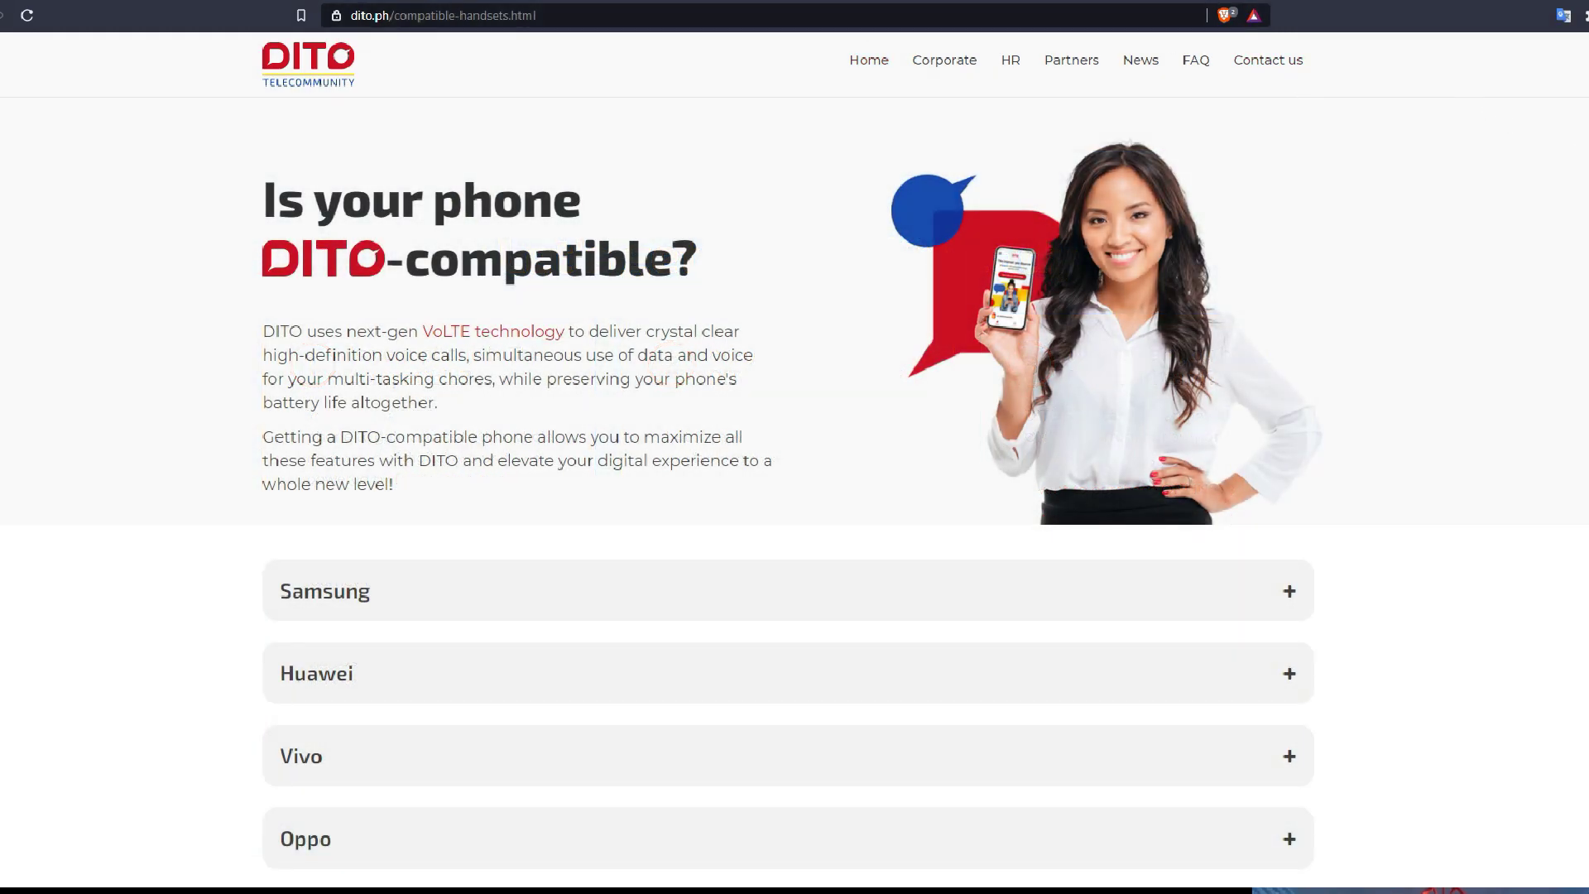
# Expand and collapse the Samsung, Huawei, Vivo and Oppo compatible-model lists
pyautogui.scroll(-5, 786, 497)
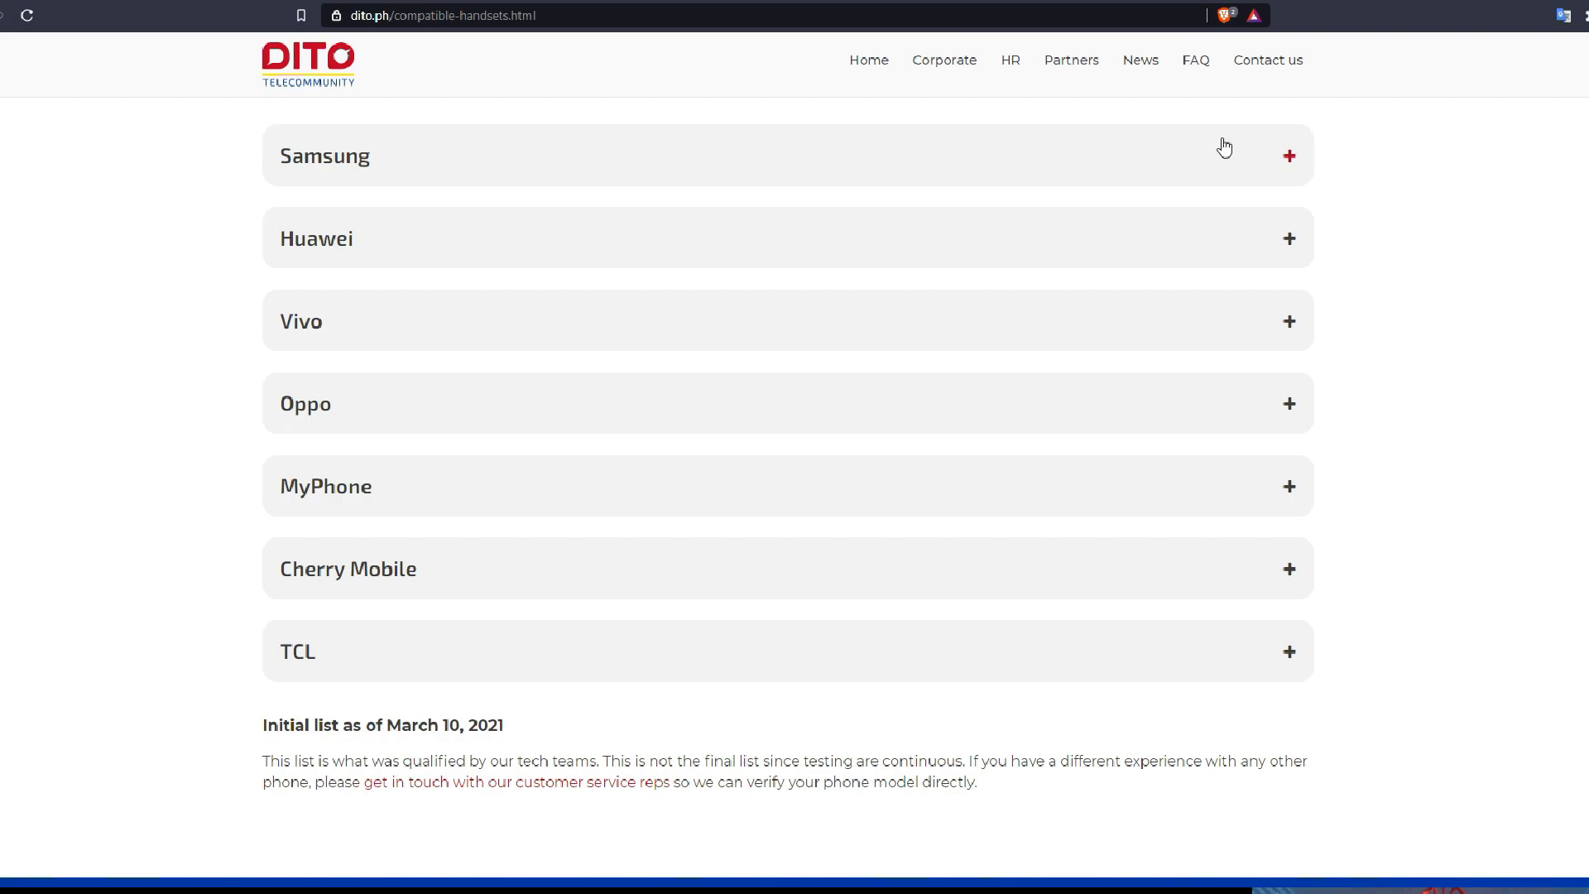
pyautogui.click(1163, 161)
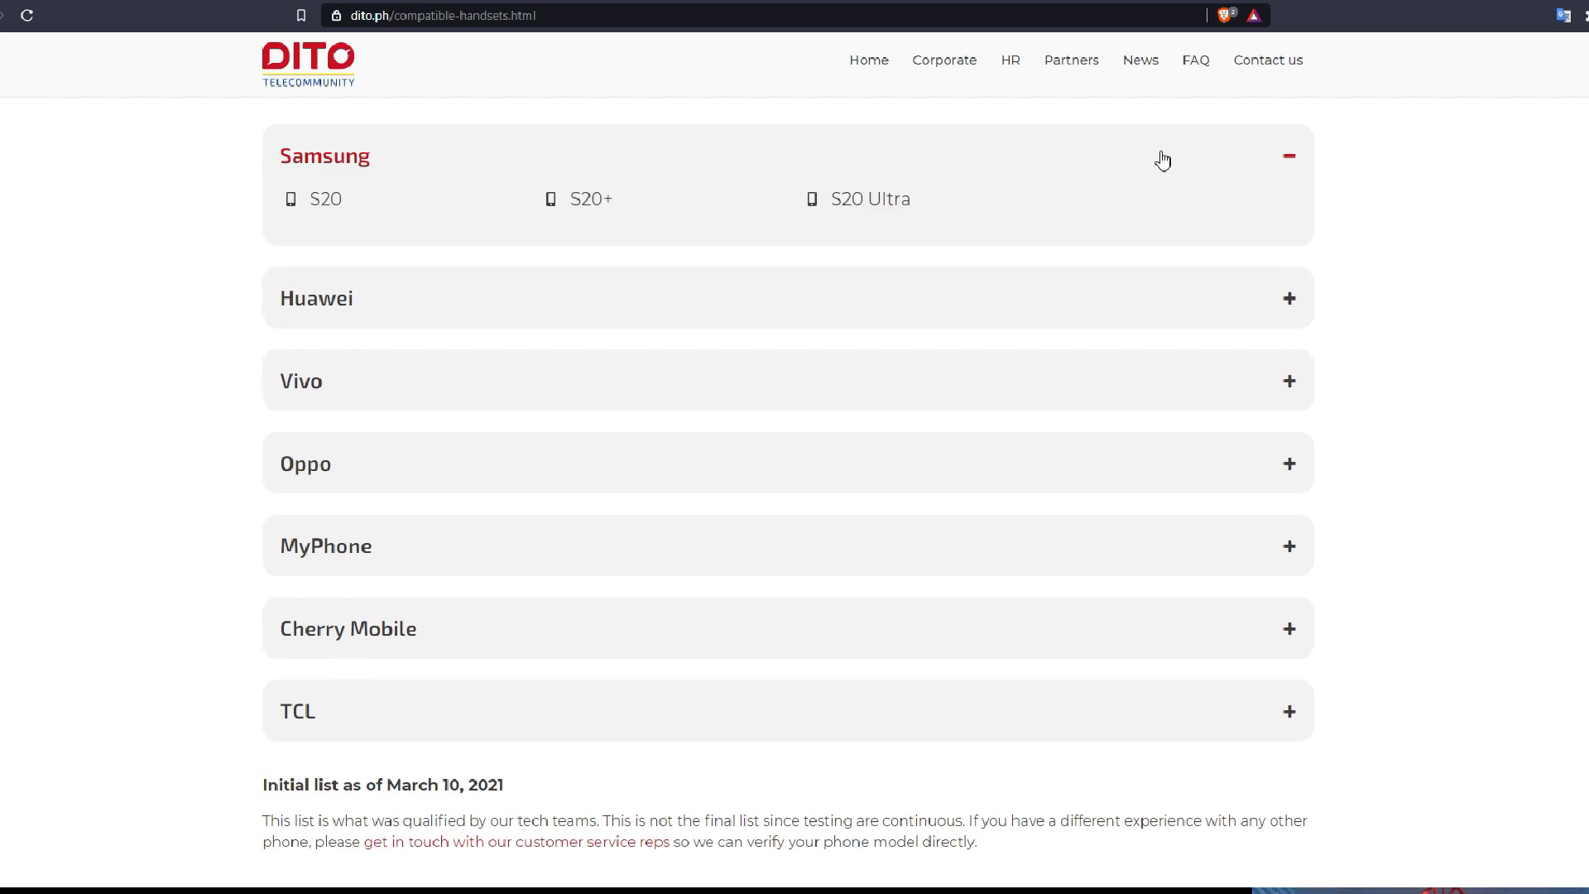
pyautogui.click(1162, 161)
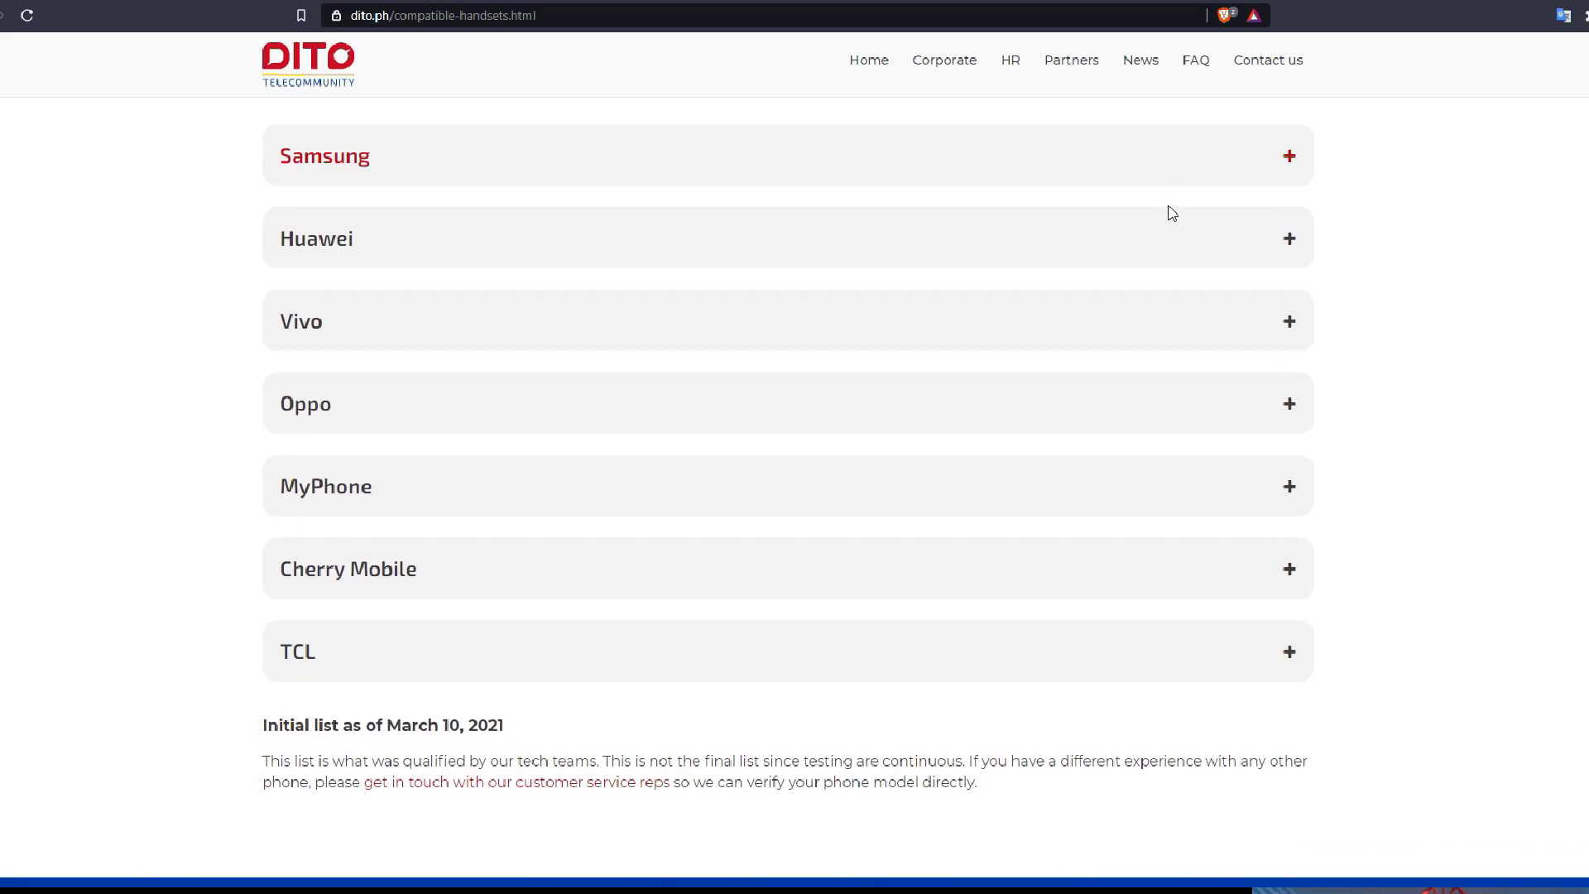
pyautogui.click(1170, 238)
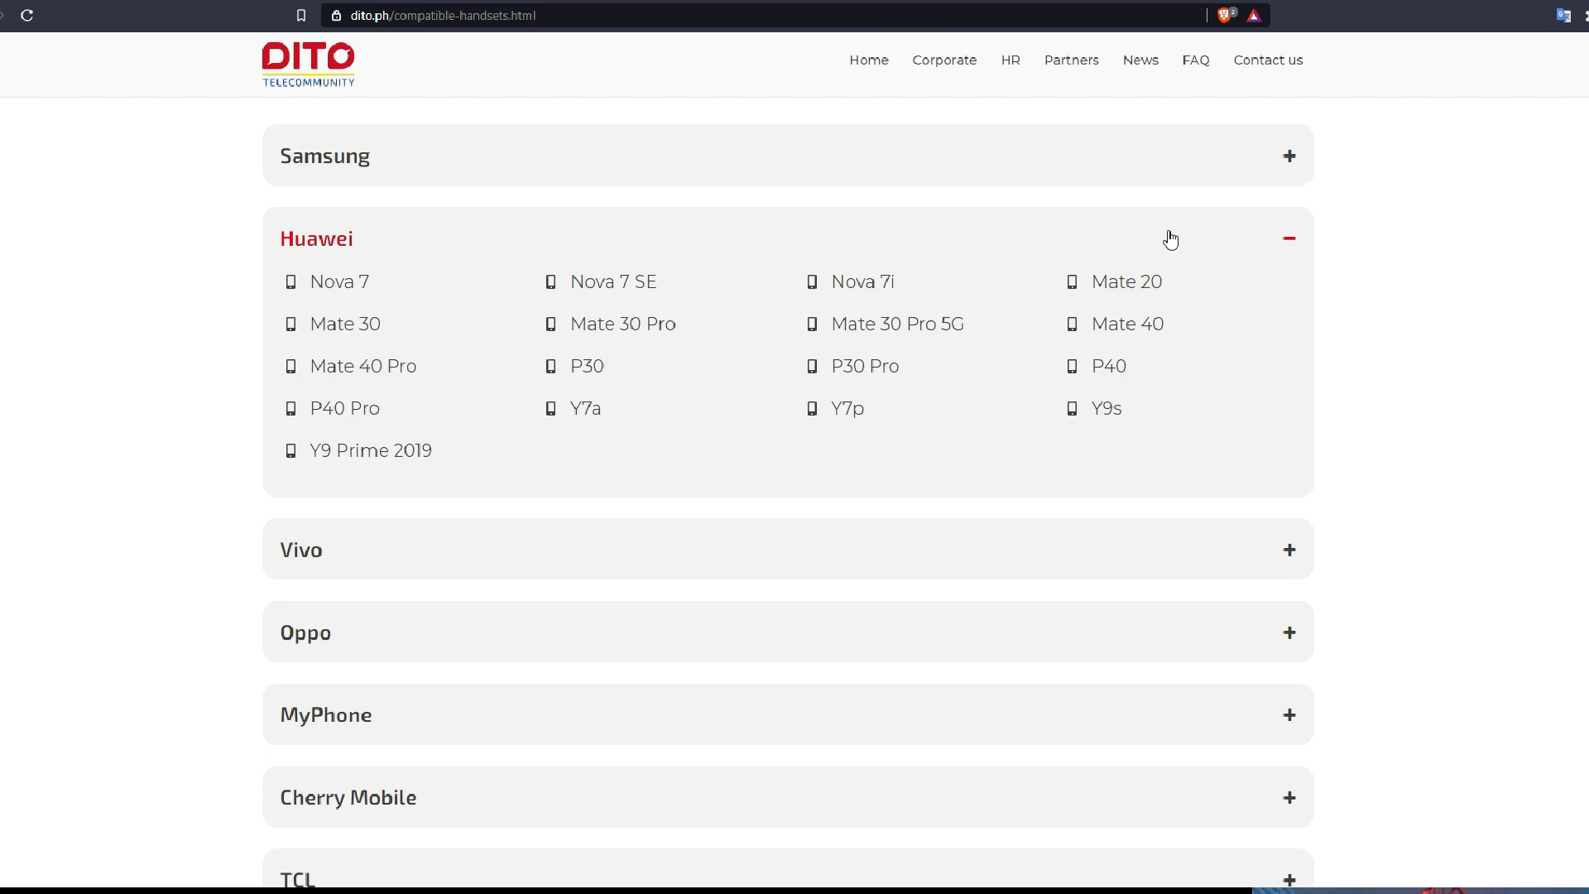
pyautogui.click(1170, 238)
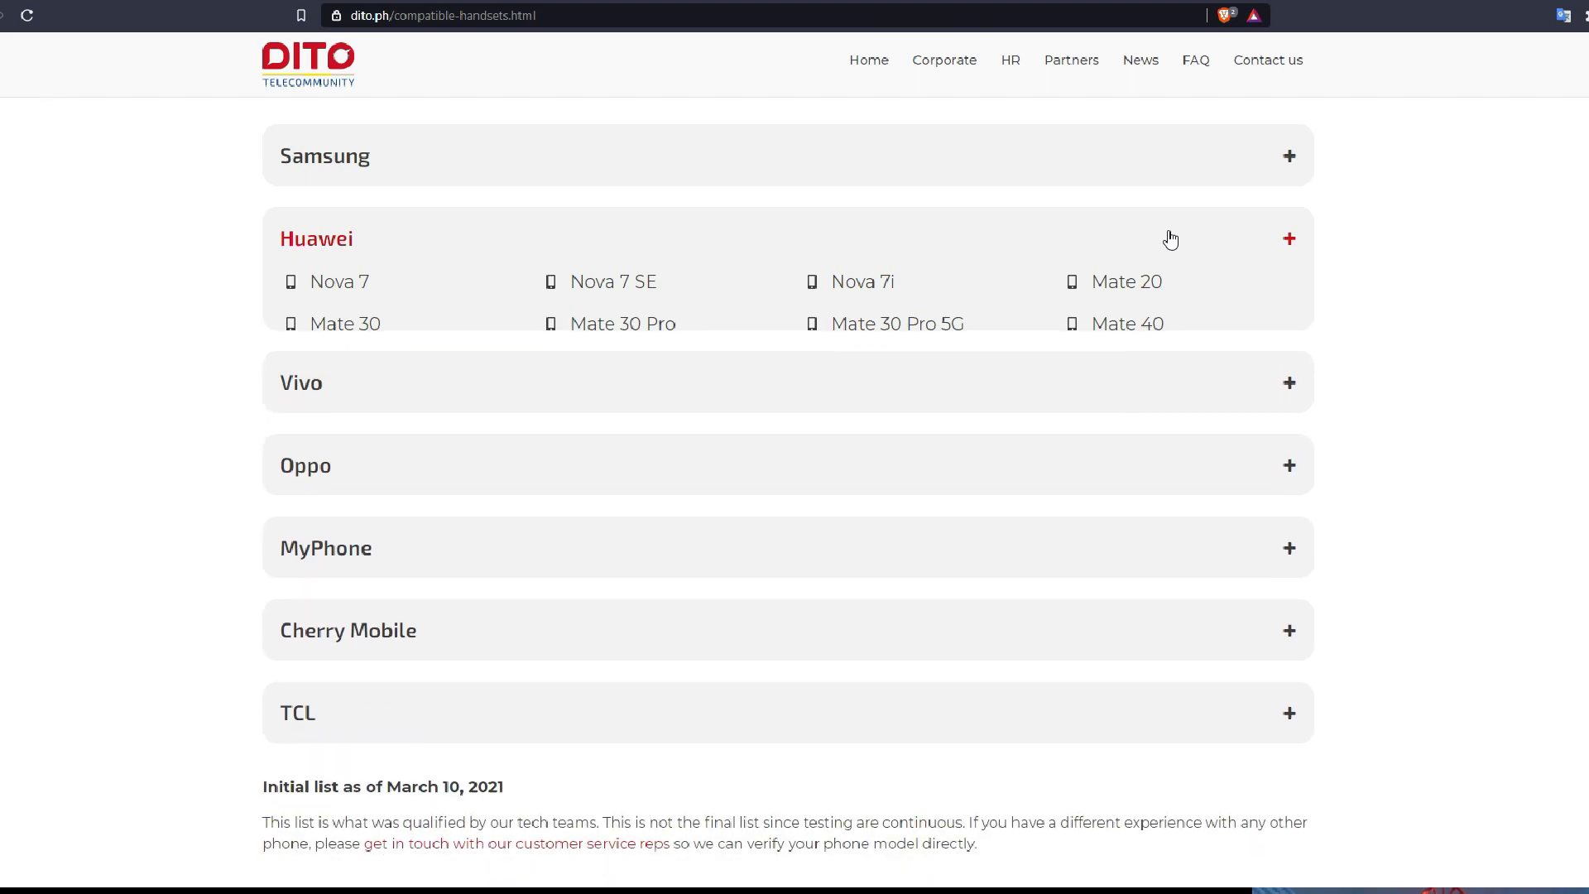
pyautogui.click(1191, 311)
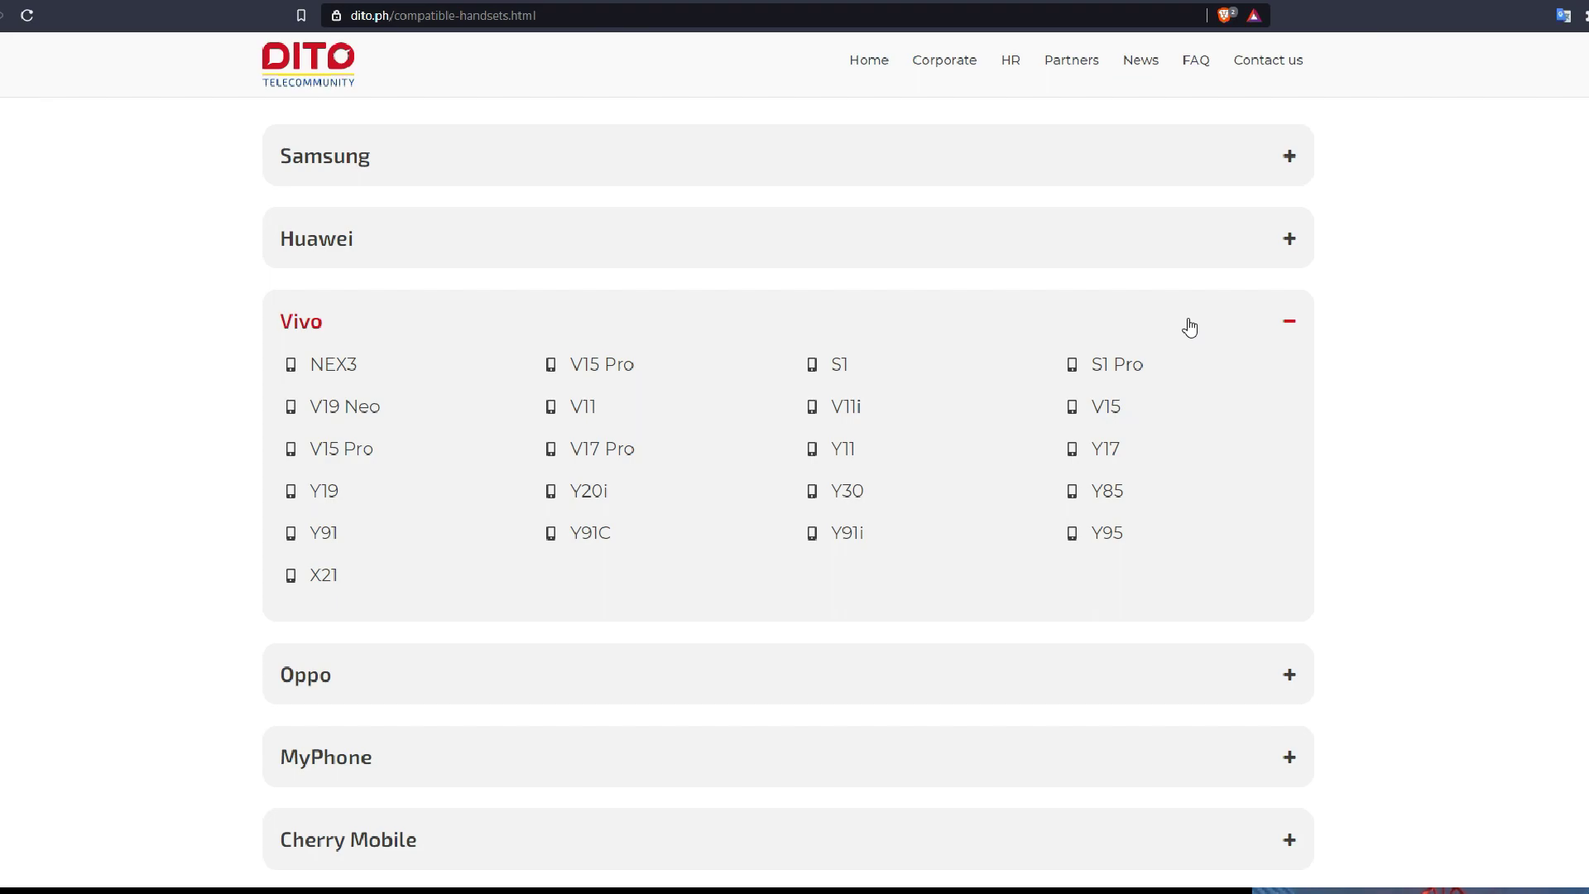
pyautogui.click(1189, 328)
pyautogui.click(1182, 420)
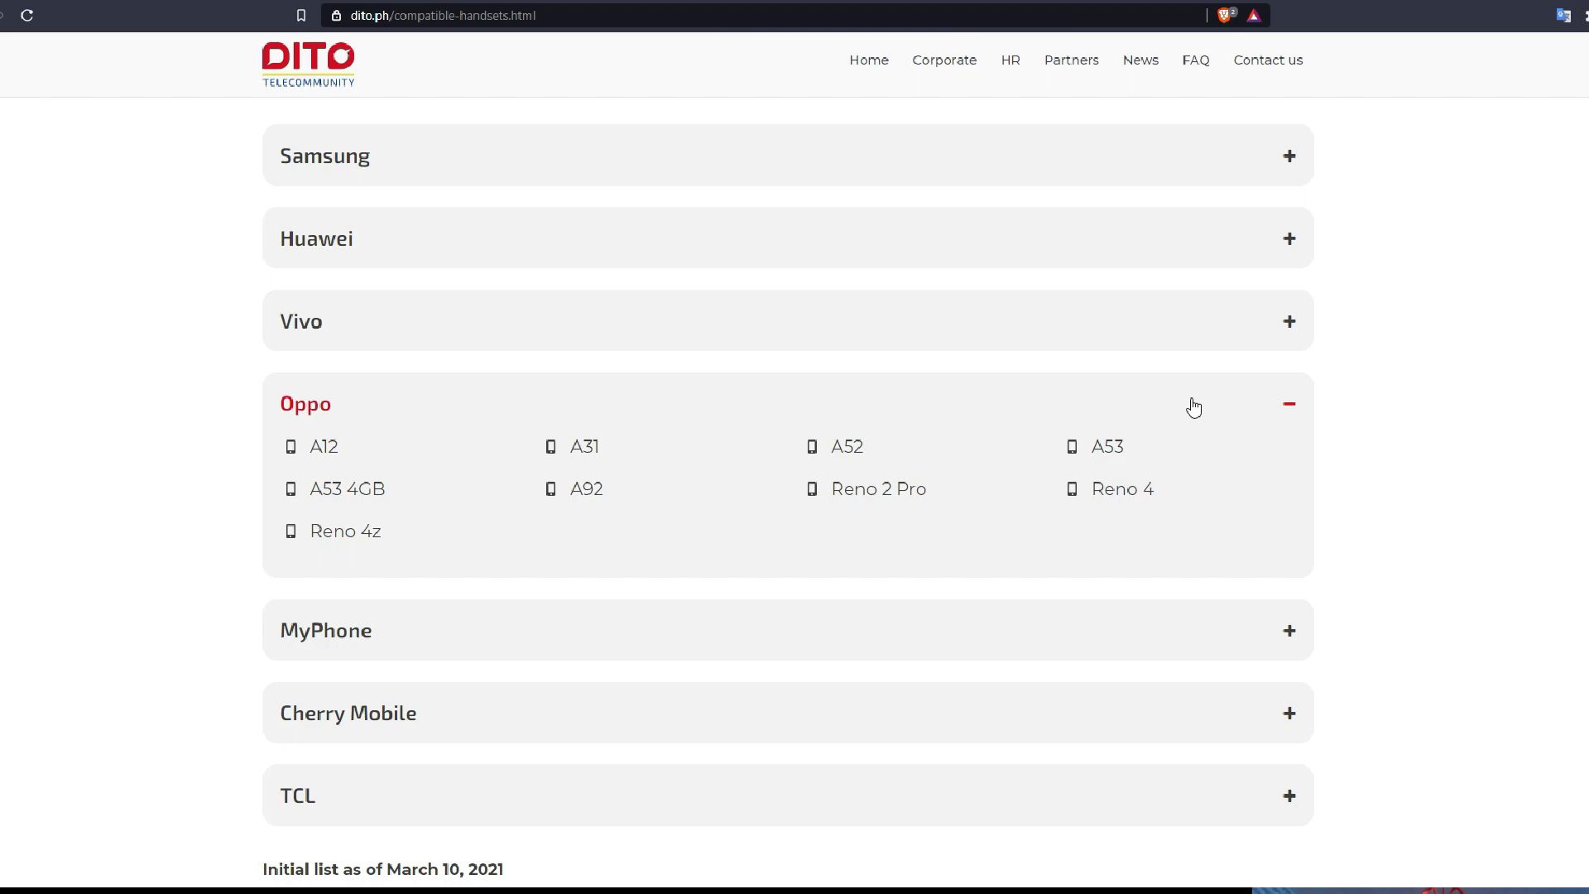
pyautogui.click(1194, 407)
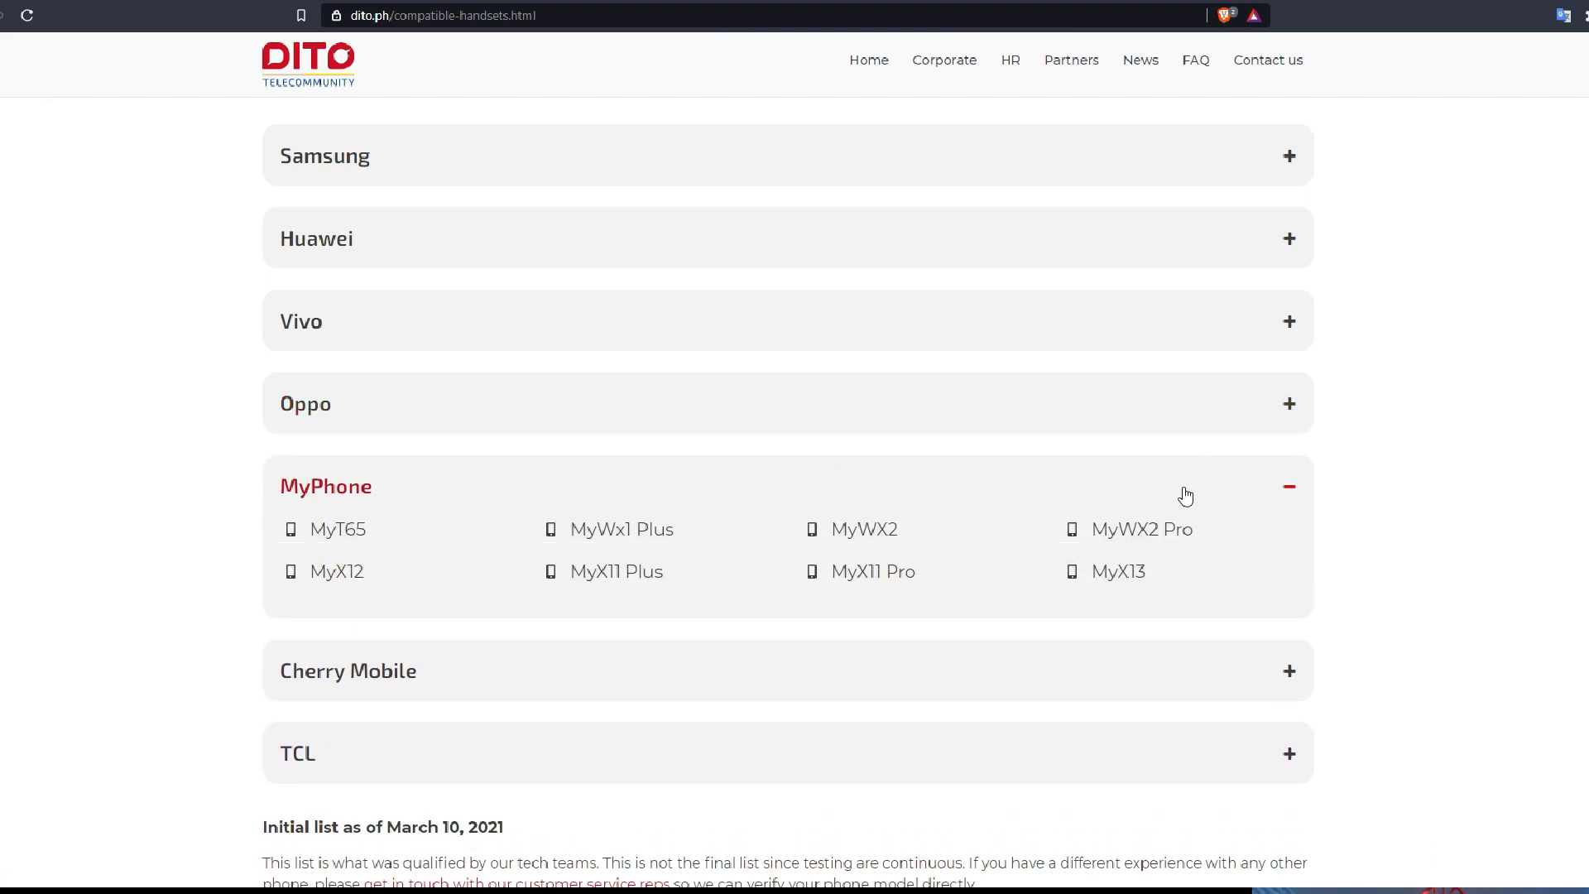
# Check the MyPhone, Cherry Mobile and TCL lists, then open the VoLTE technology page
pyautogui.click(1185, 495)
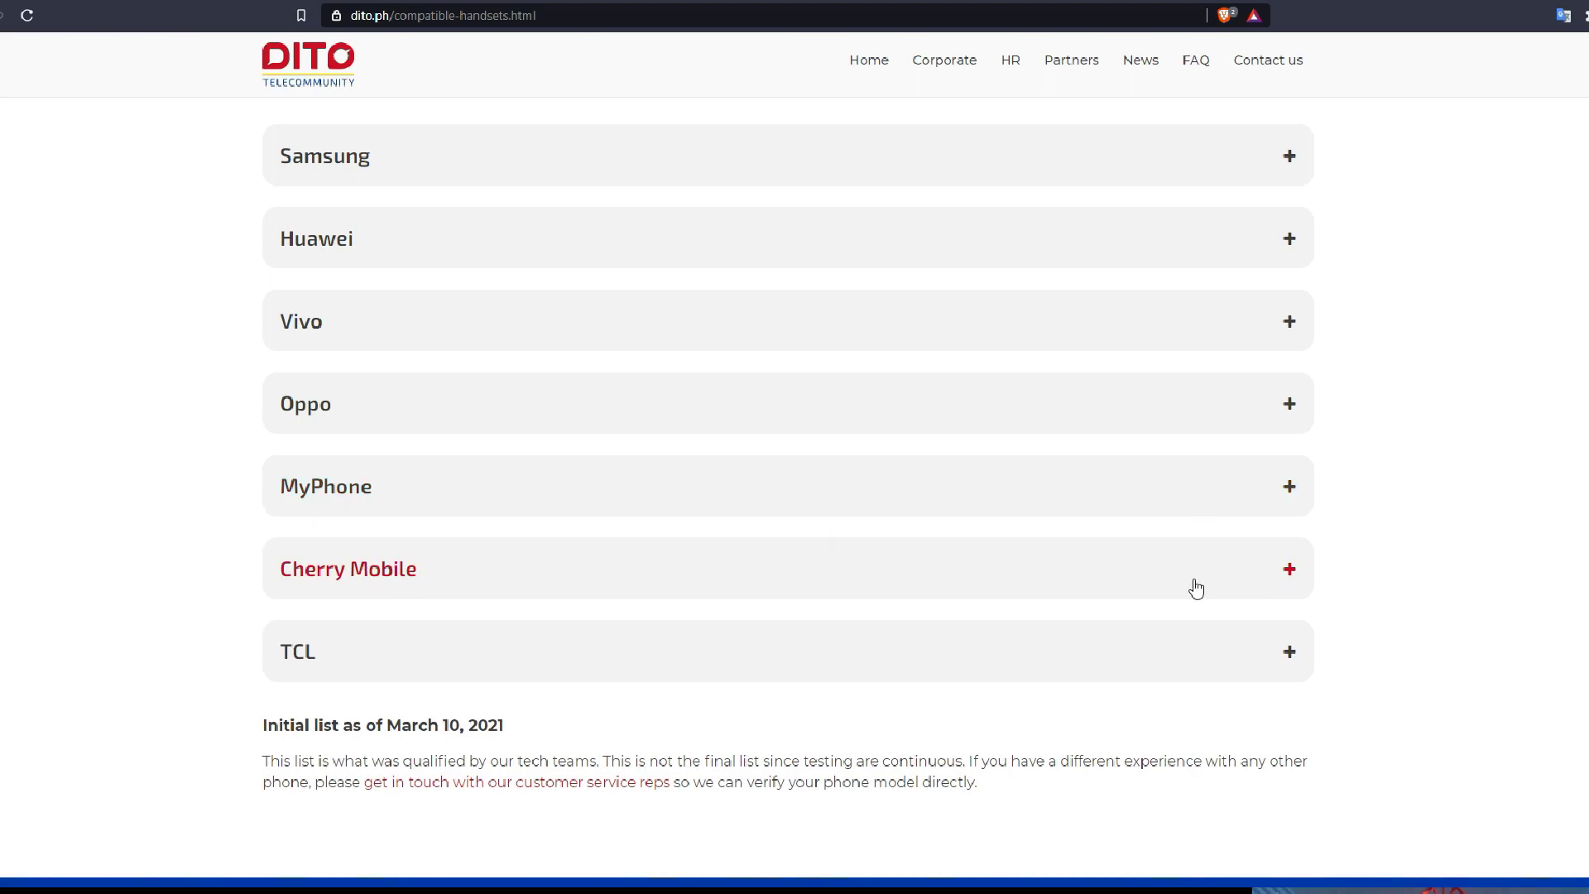
pyautogui.click(1196, 587)
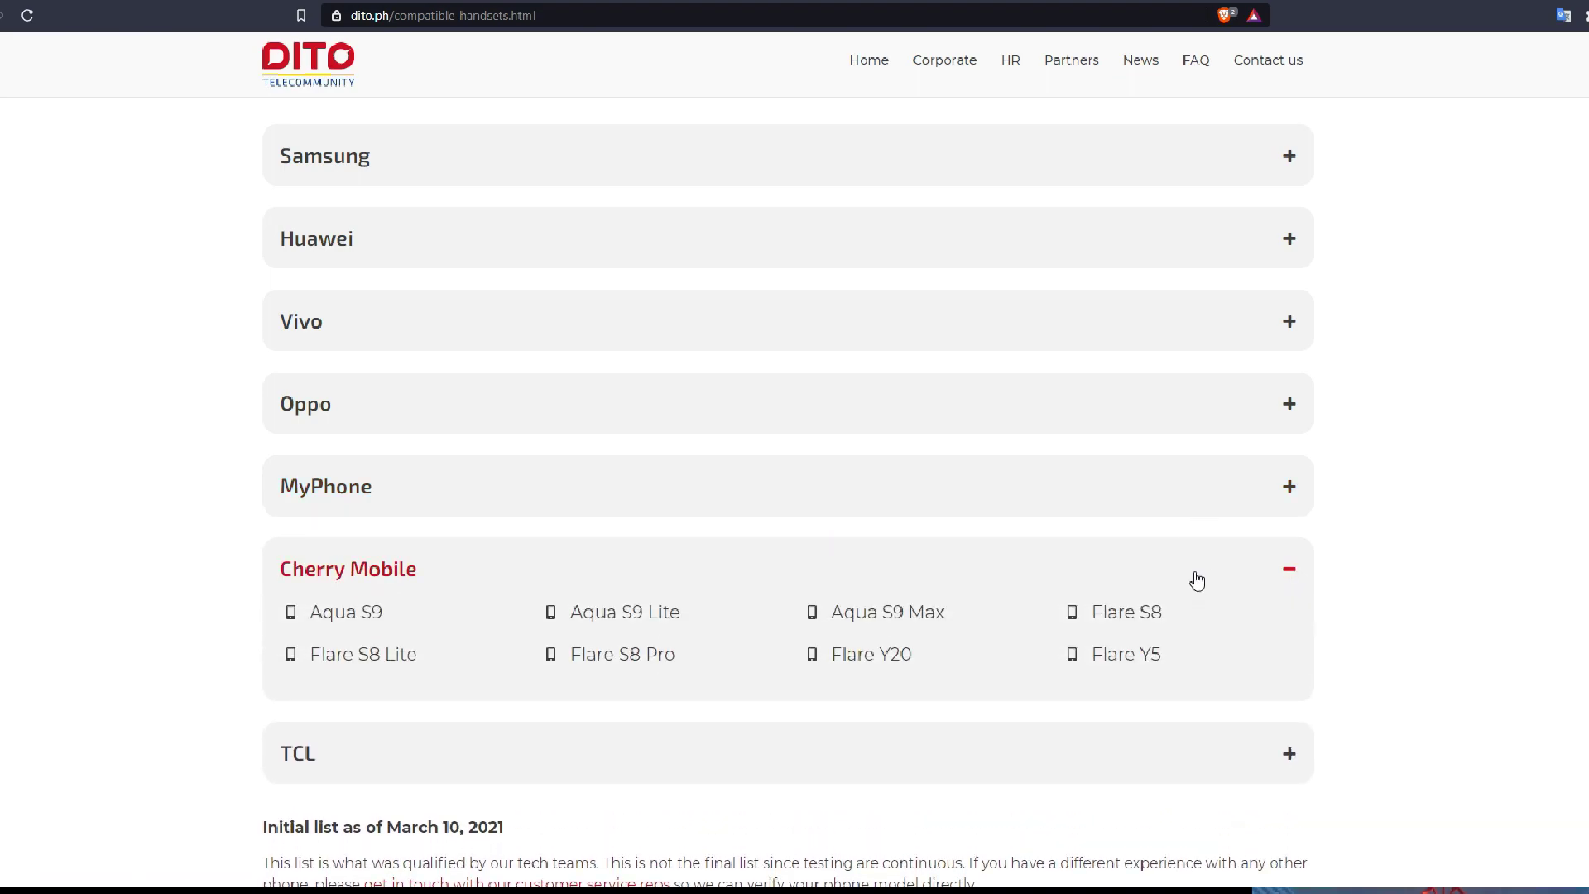
pyautogui.click(1197, 580)
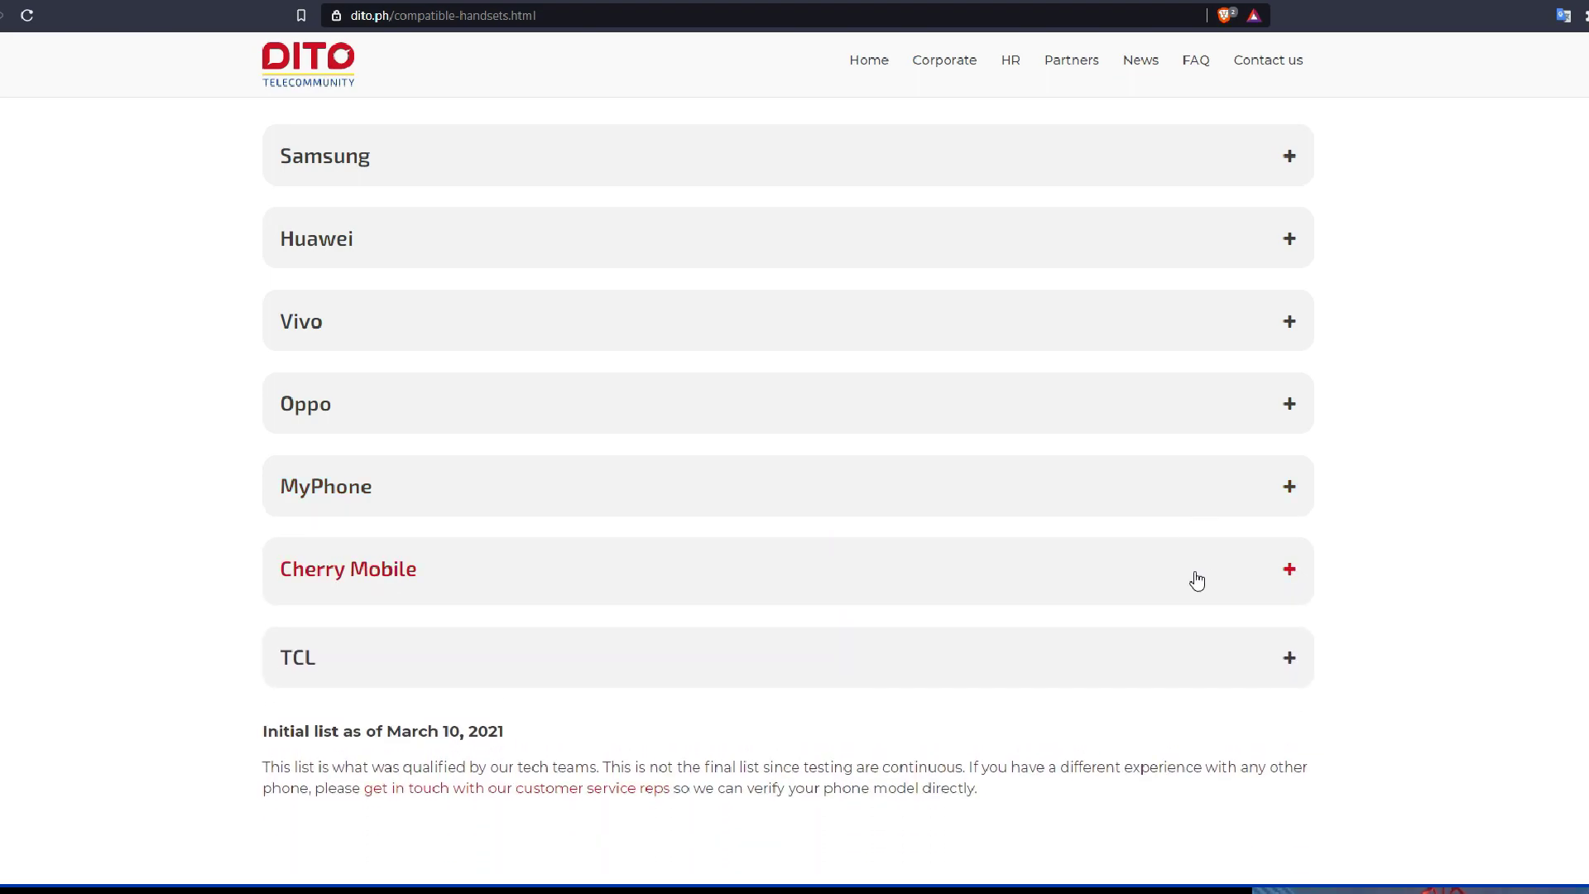
pyautogui.click(1189, 655)
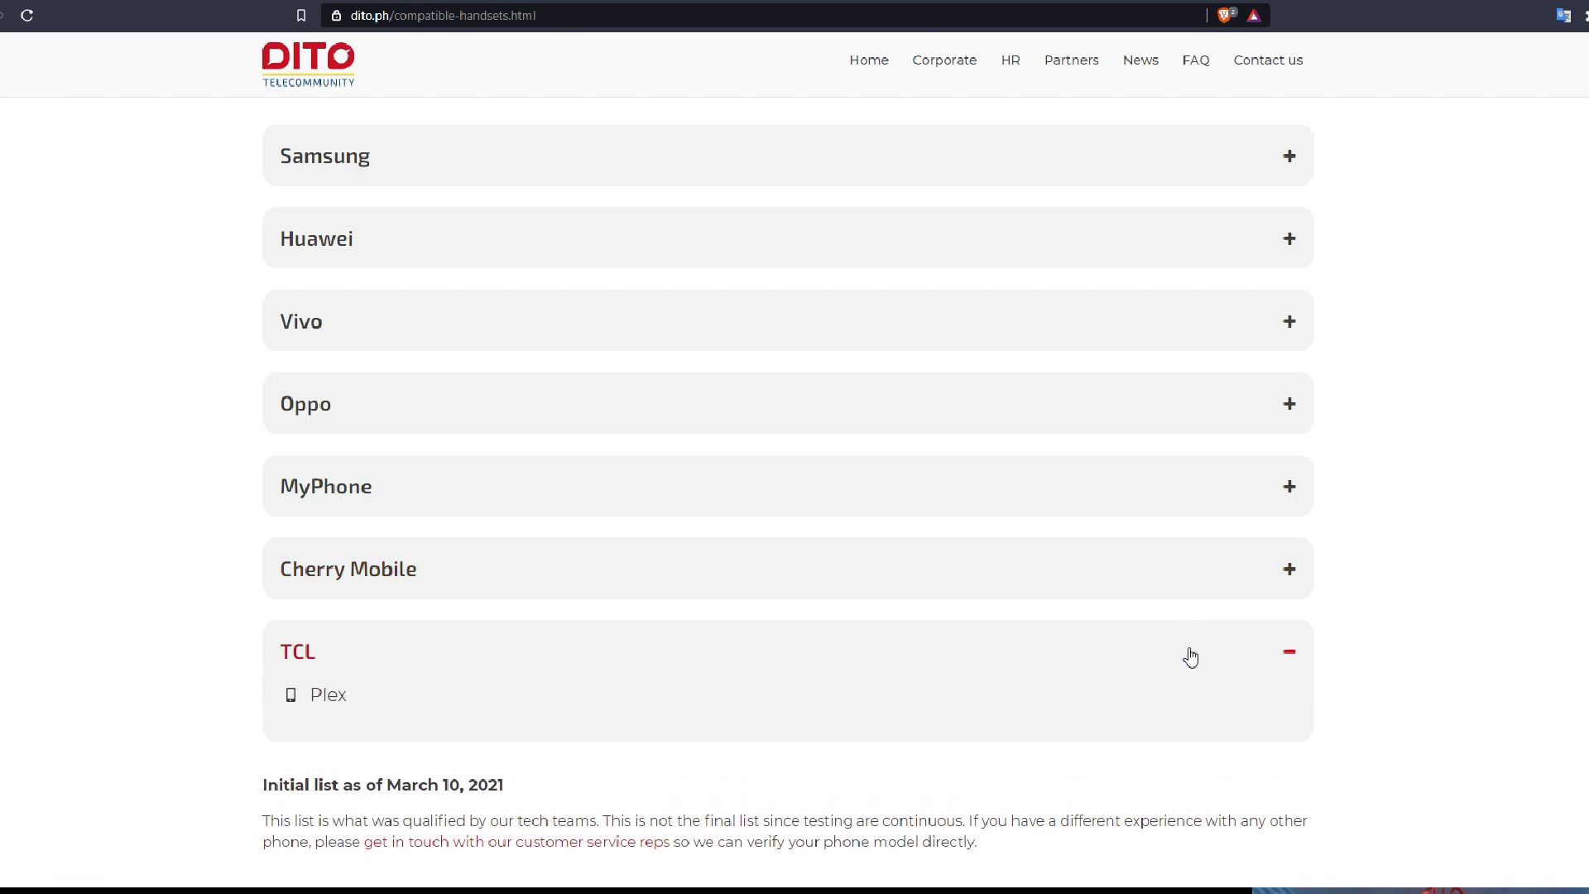
pyautogui.click(1190, 657)
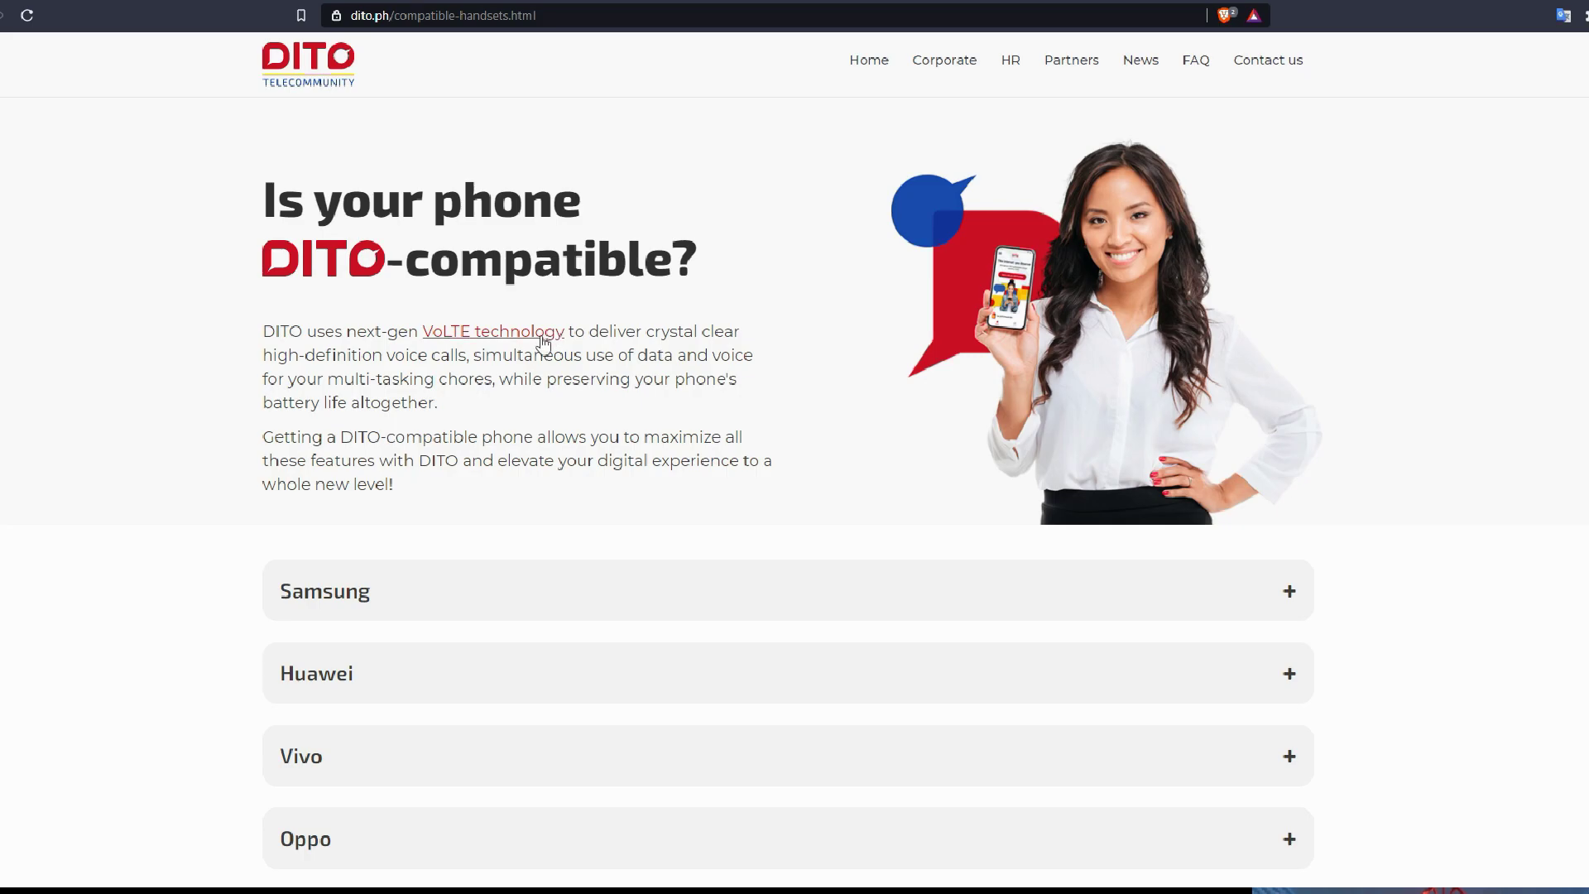
pyautogui.click(538, 335)
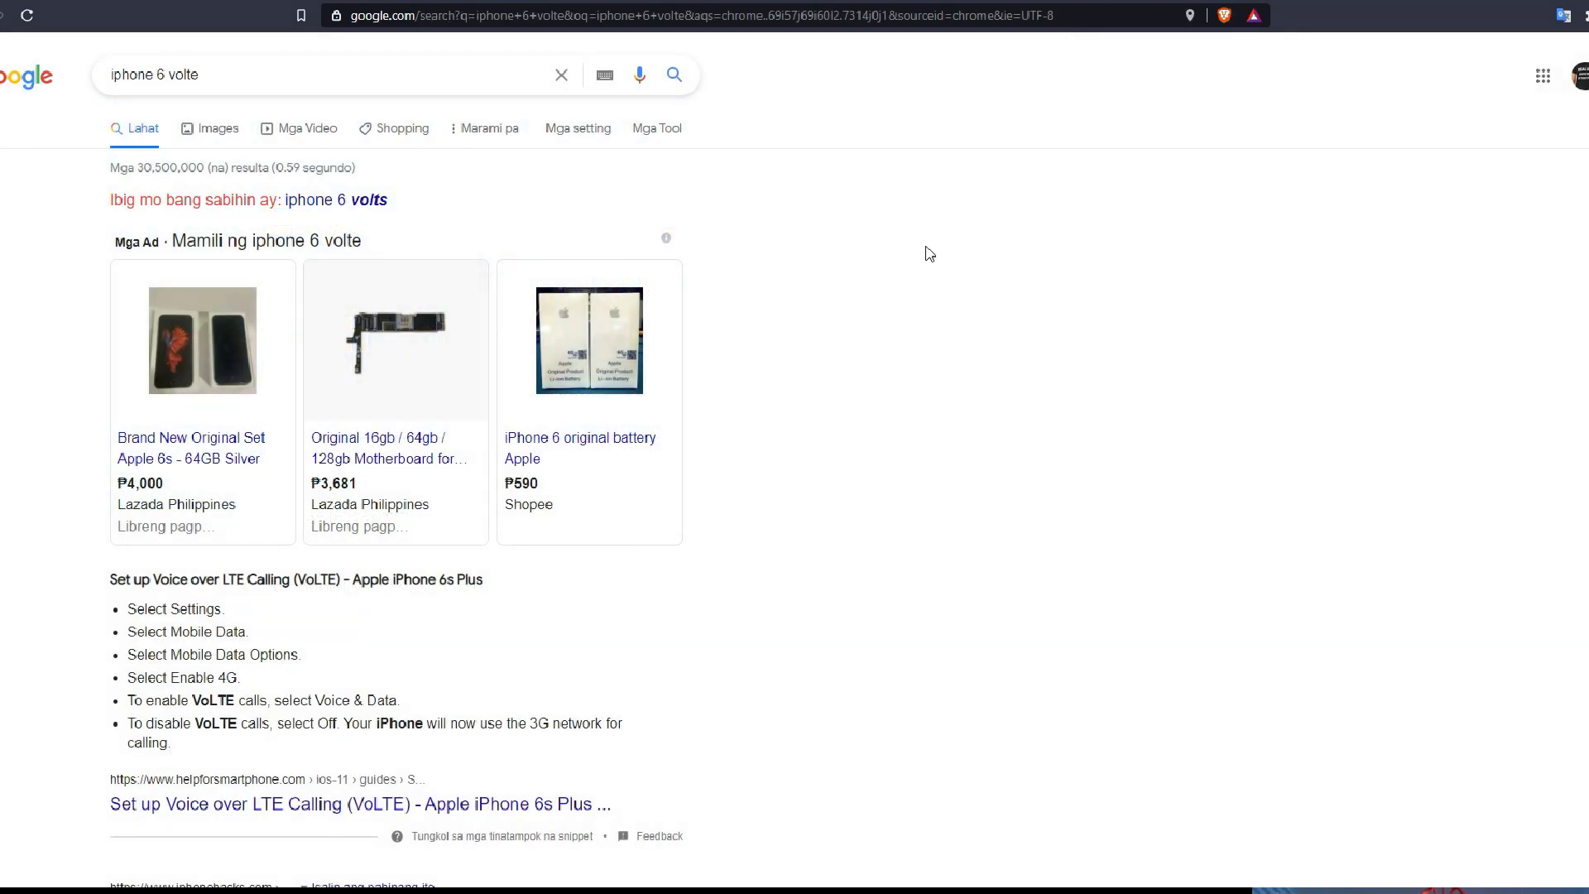
# Scroll through the 'iphone 6 volte' Google results toward Apple's LTE options article
pyautogui.scroll(-5, 937, 378)
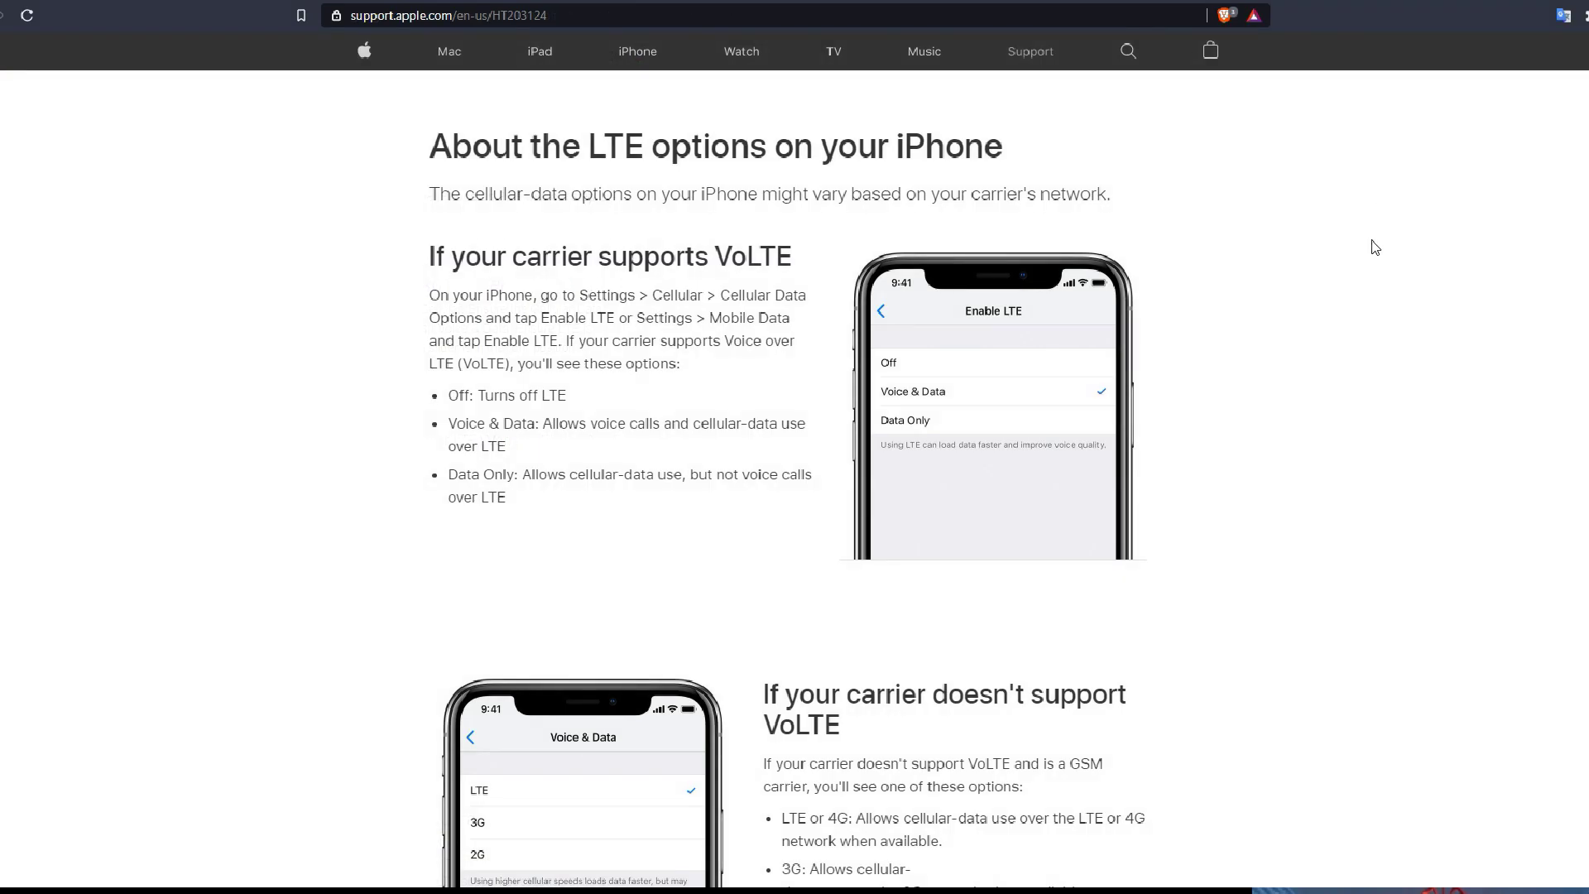
pyautogui.scroll(-5, 1375, 247)
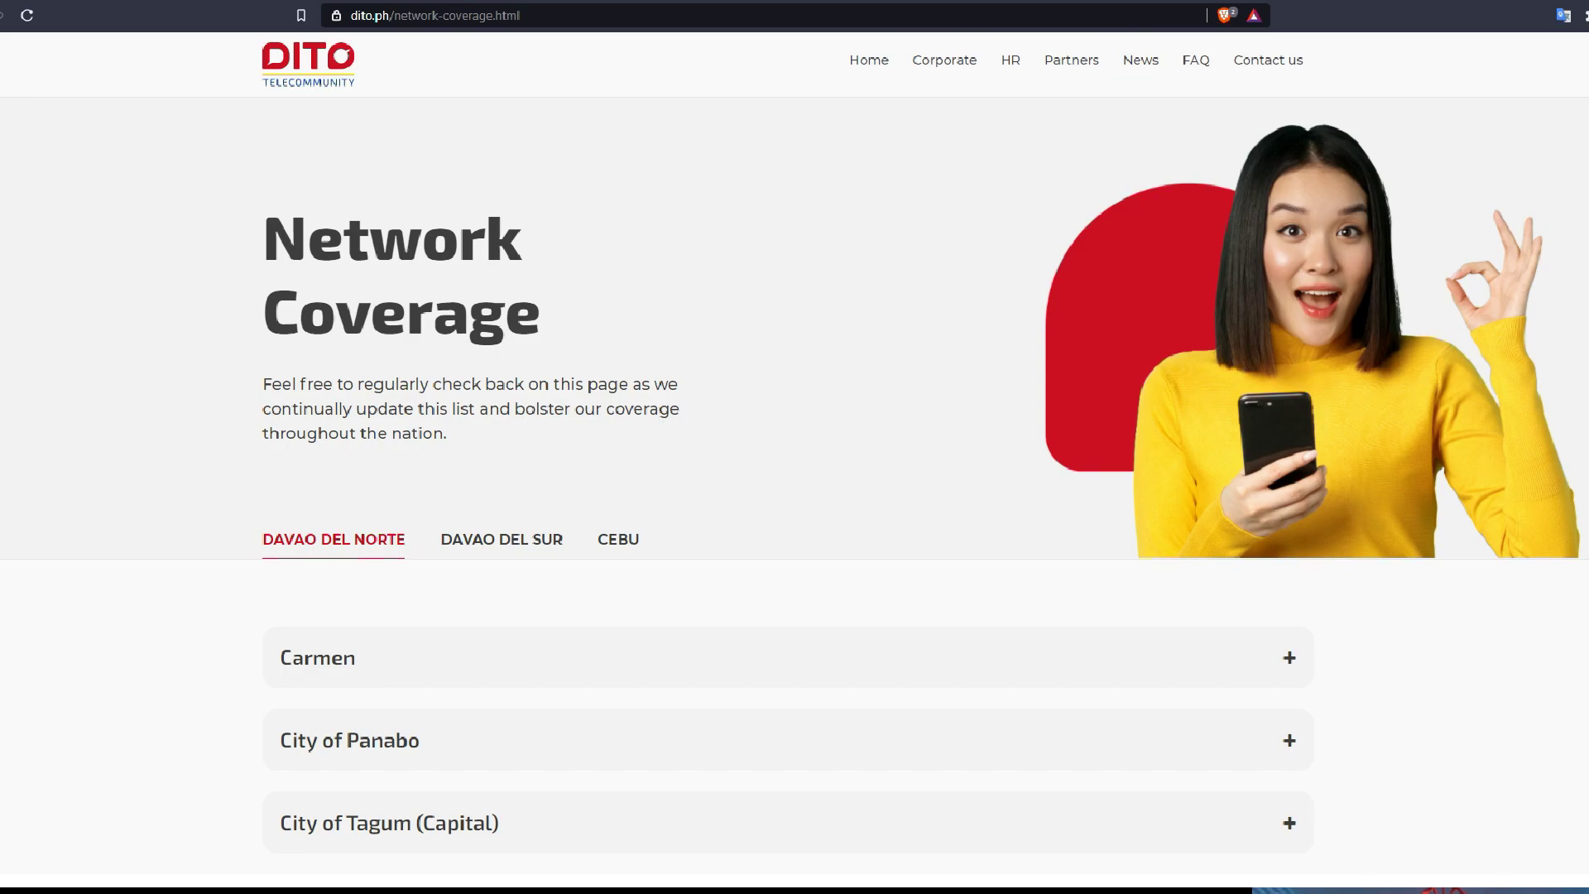
# Show CEBU coverage and briefly expand the City of Carcar area list
pyautogui.scroll(-5, 716, 335)
pyautogui.scroll(2, 716, 334)
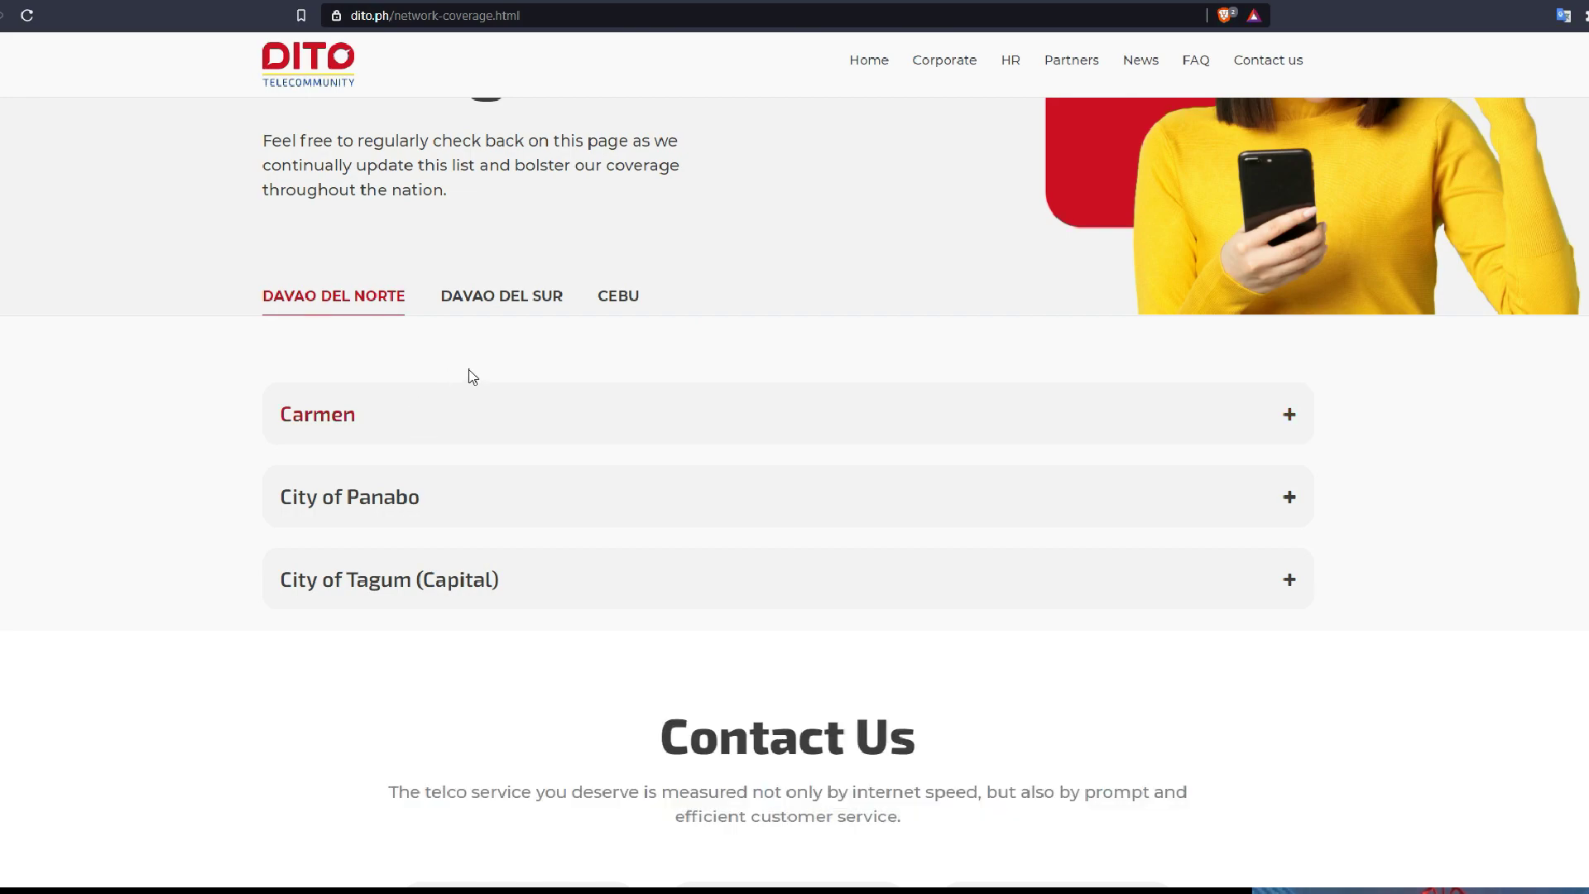
pyautogui.click(609, 302)
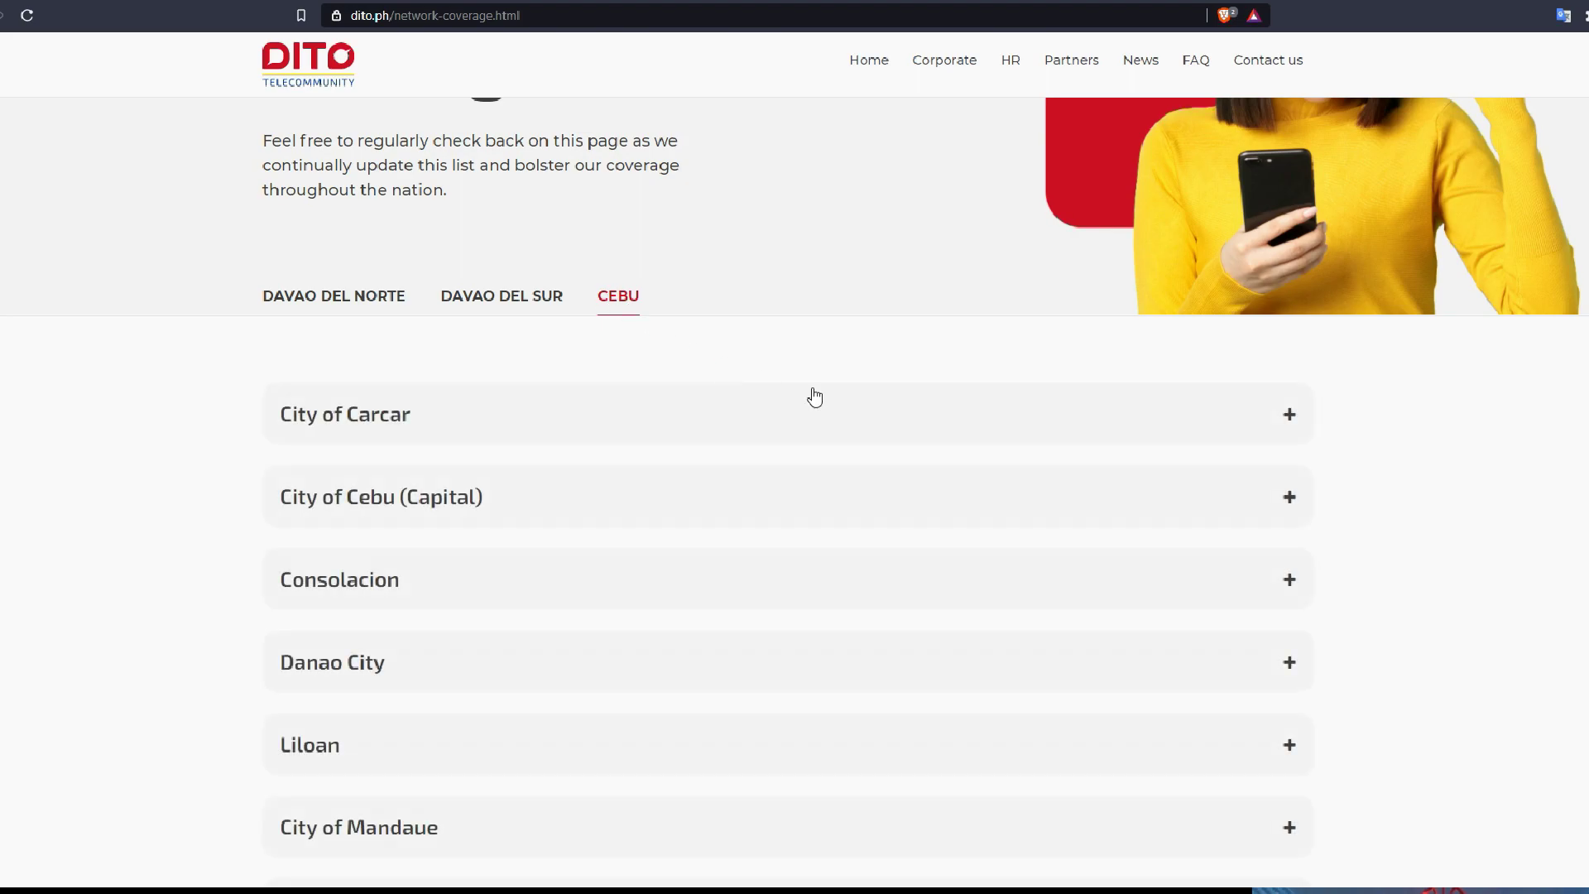
pyautogui.scroll(-3, 1293, 449)
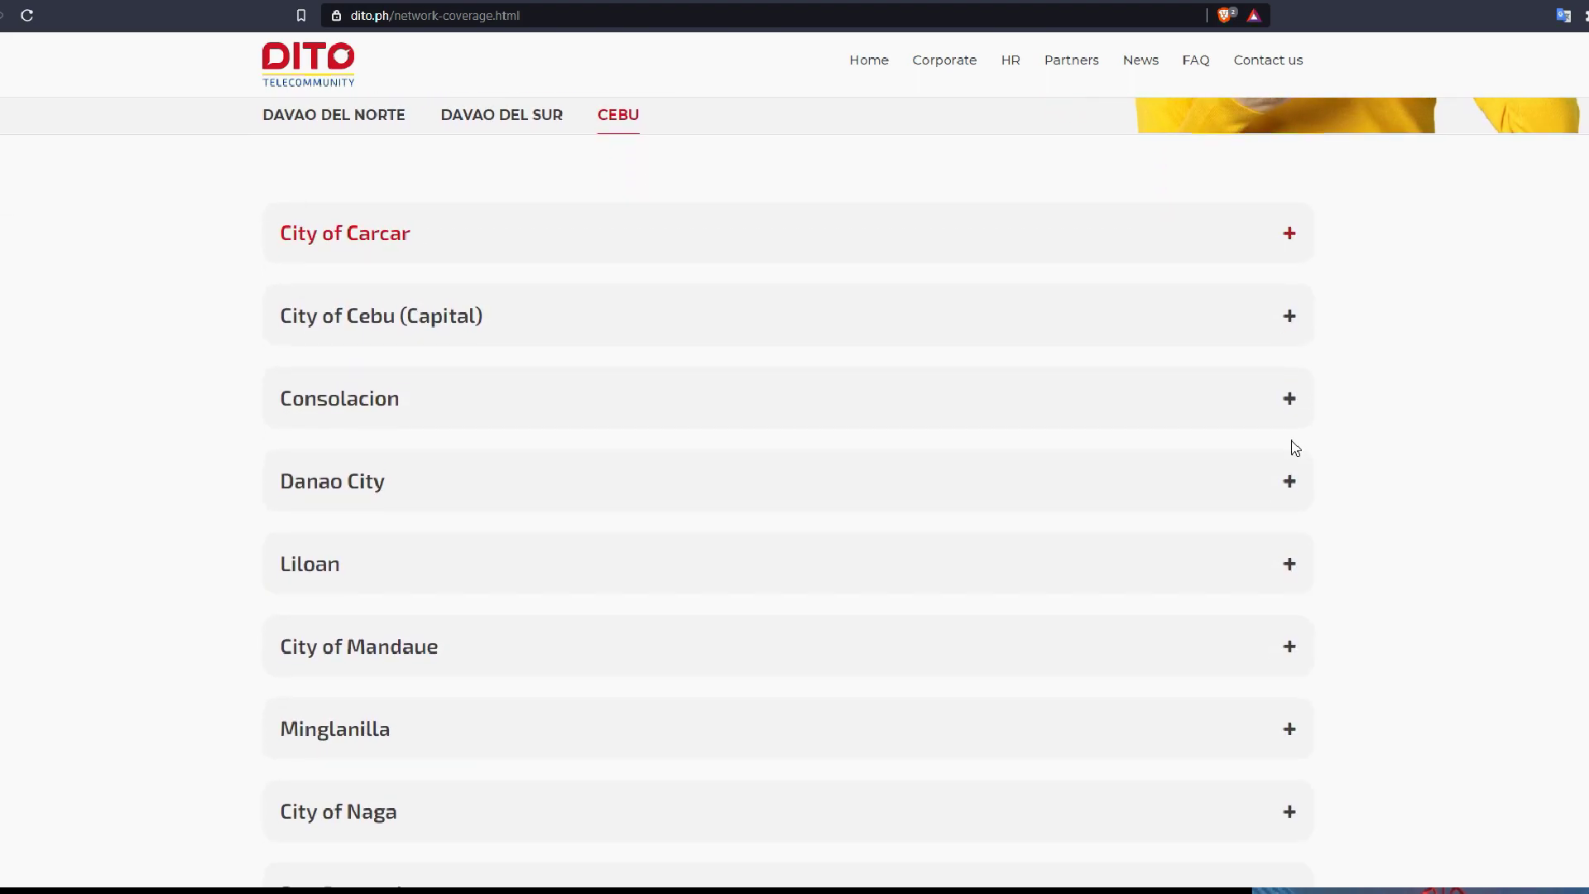
pyautogui.click(1267, 164)
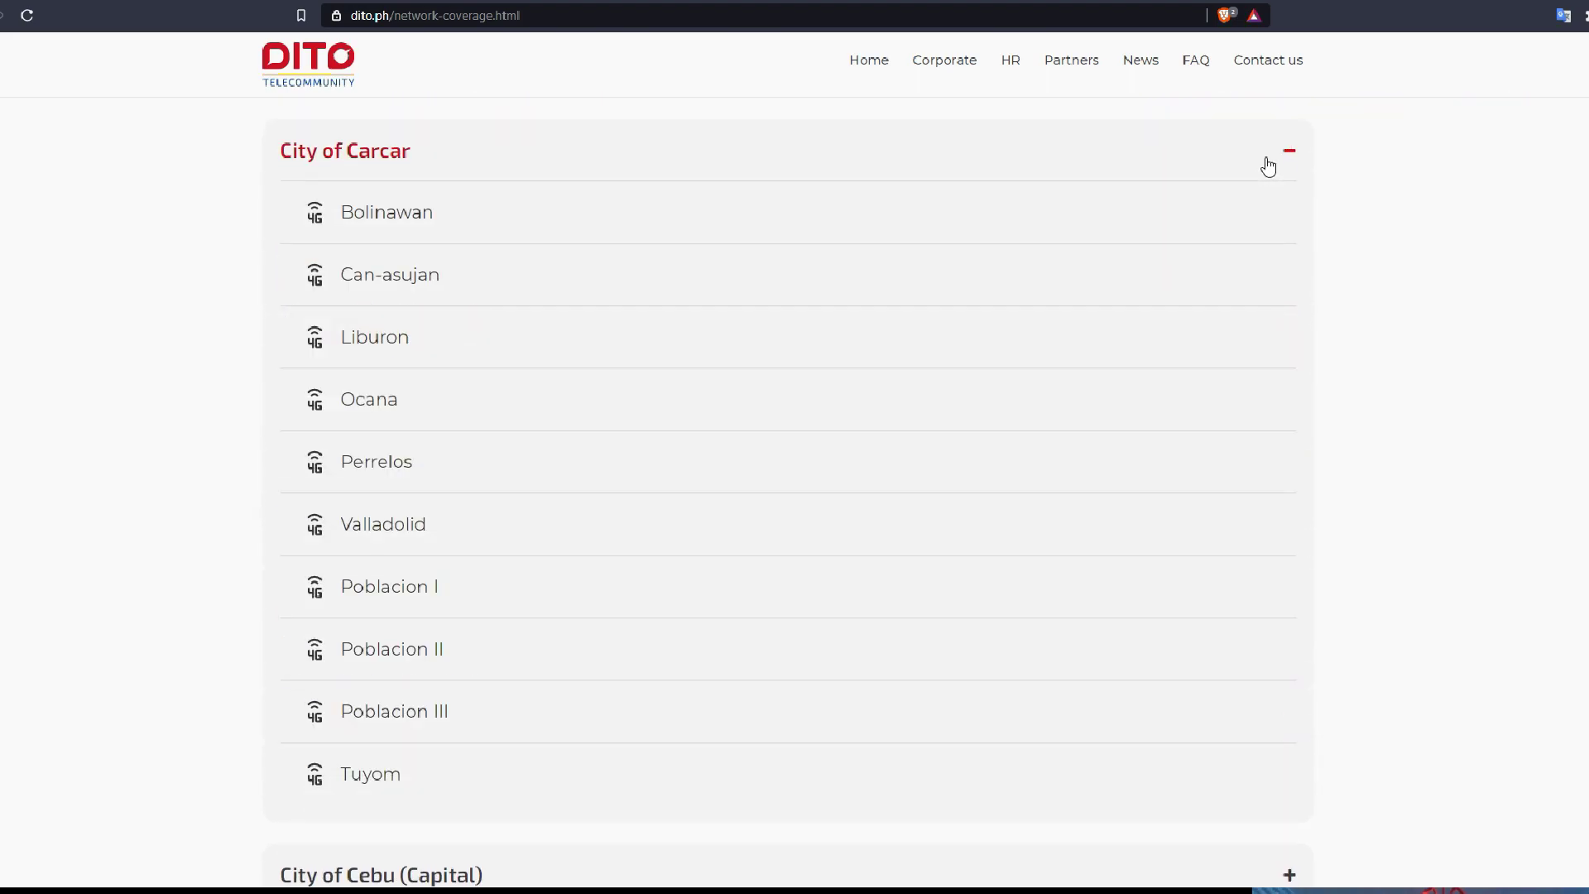
pyautogui.click(1267, 164)
# Expand City of Cebu (Capital) and scroll through its covered barangays
pyautogui.click(1239, 250)
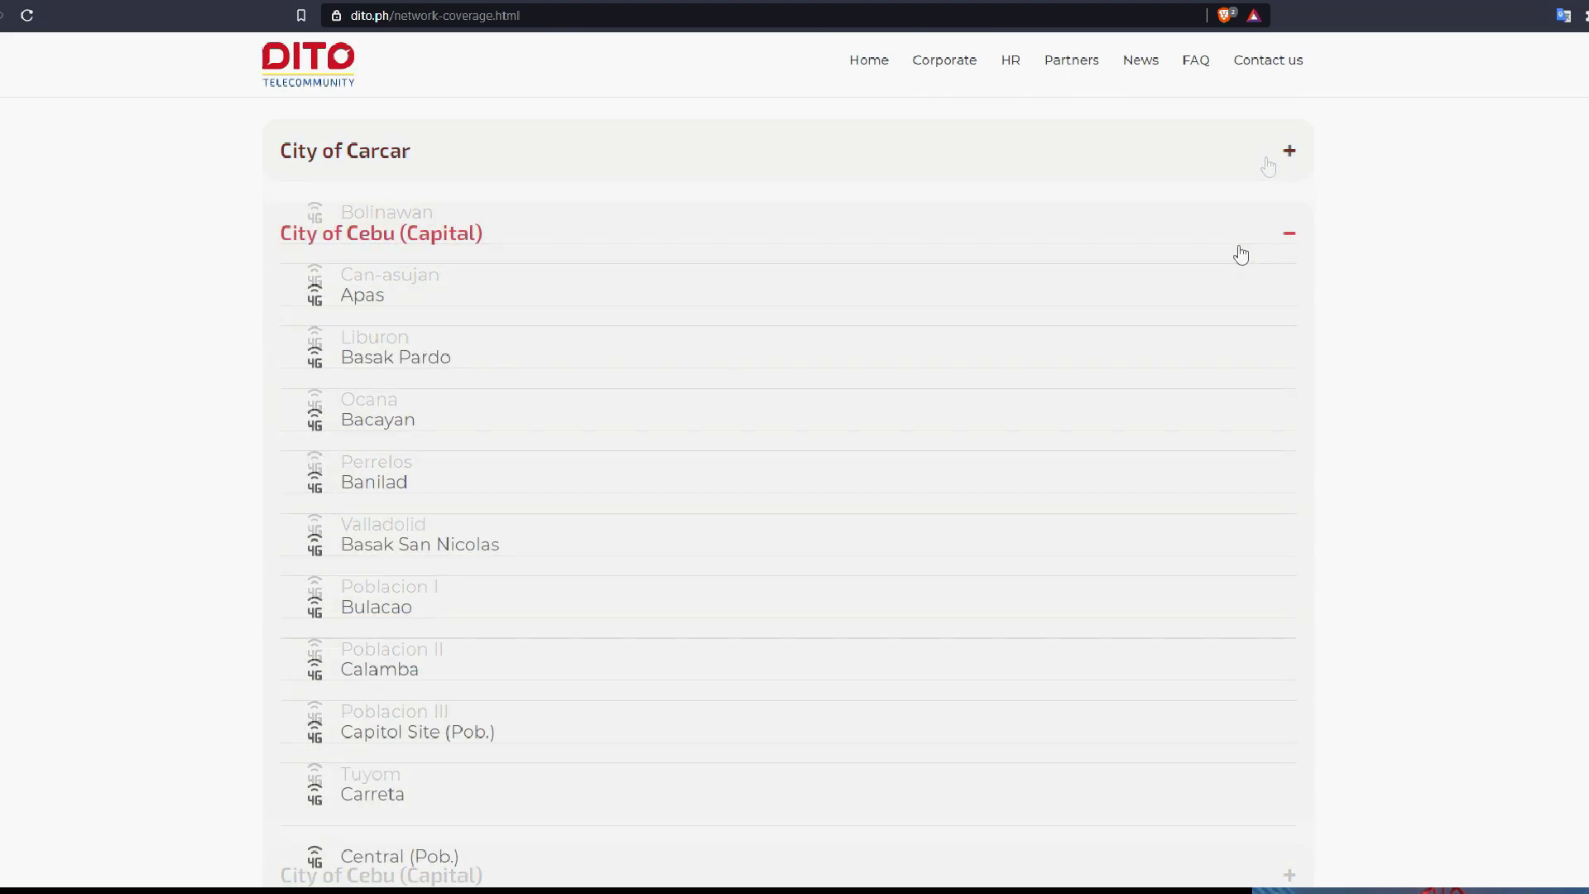
pyautogui.scroll(-8, 1241, 254)
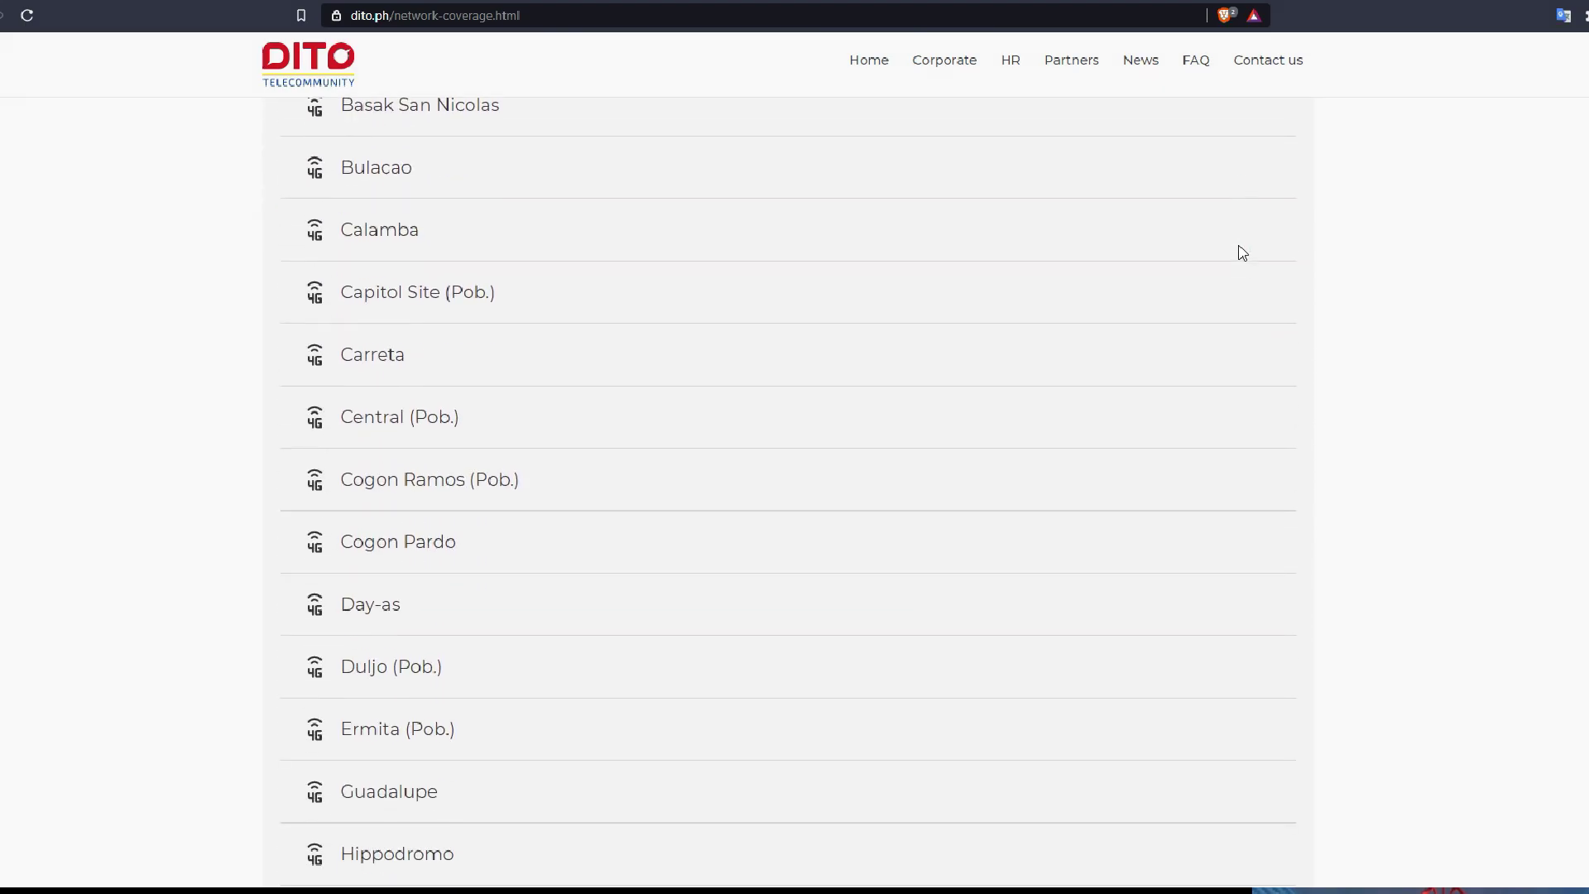
pyautogui.scroll(-7, 1243, 253)
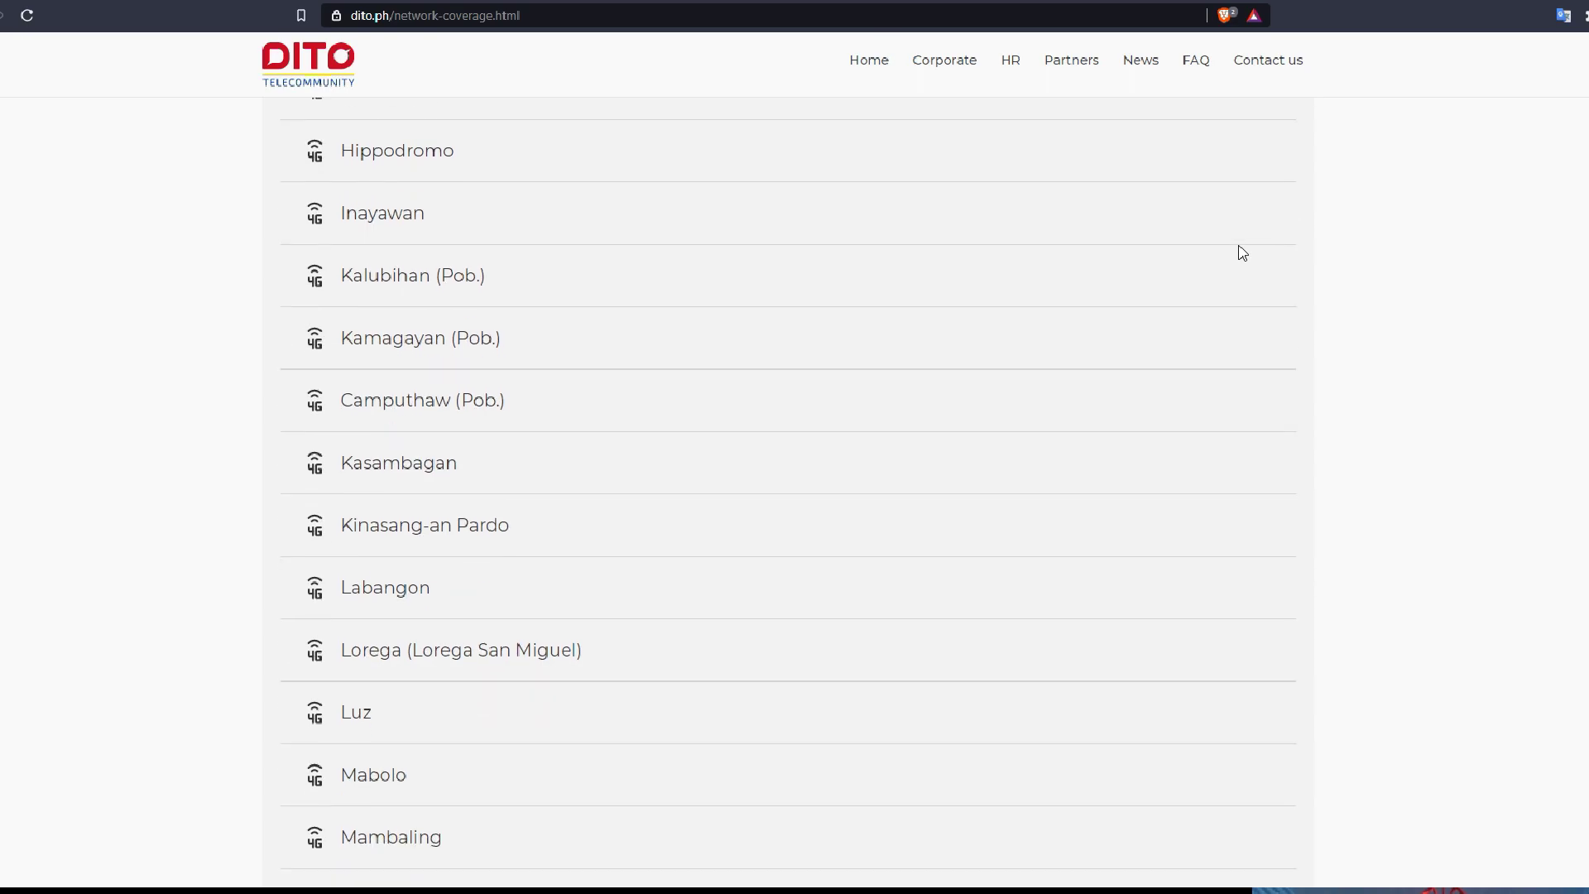
pyautogui.scroll(-15, 1242, 253)
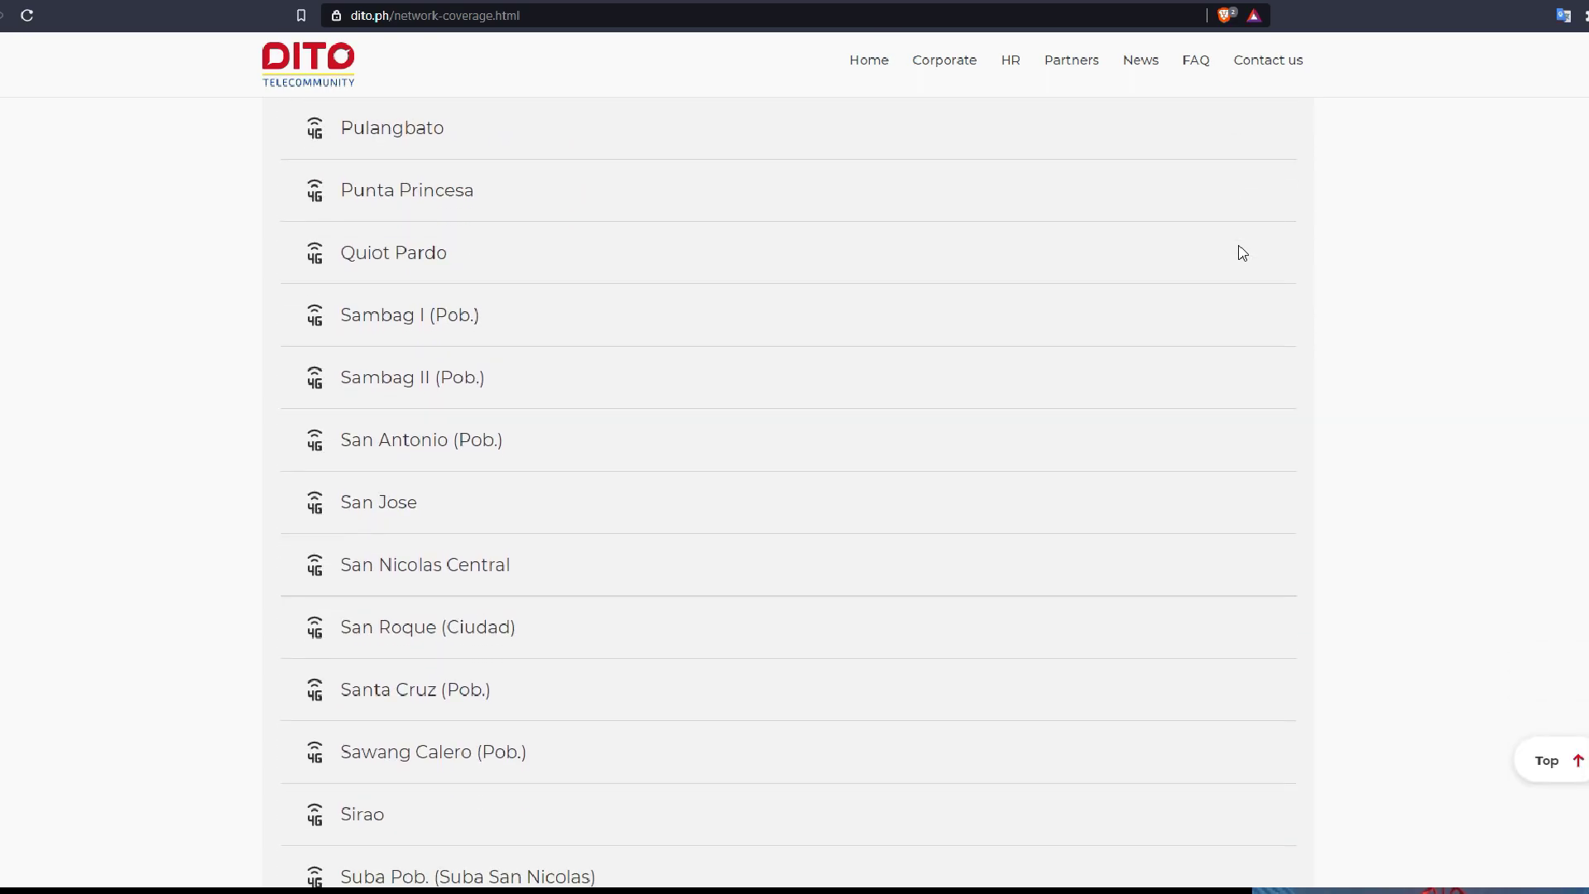
pyautogui.scroll(-5, 1242, 253)
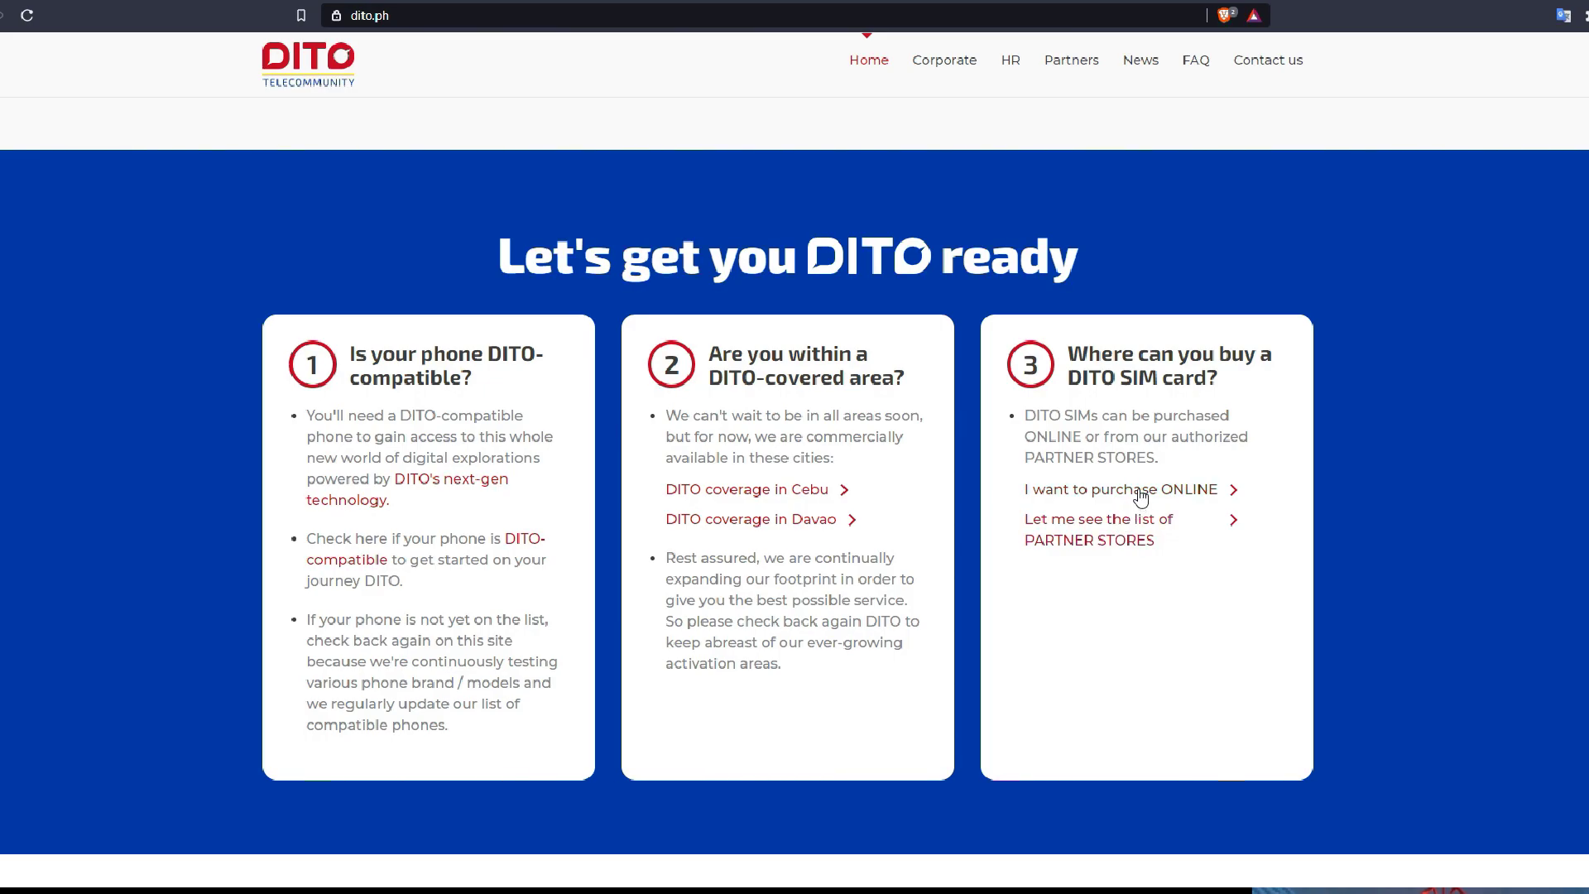
# Go to the online DITO SIM Welcome Offer and scroll its mechanics through items 1–10
pyautogui.click(1140, 493)
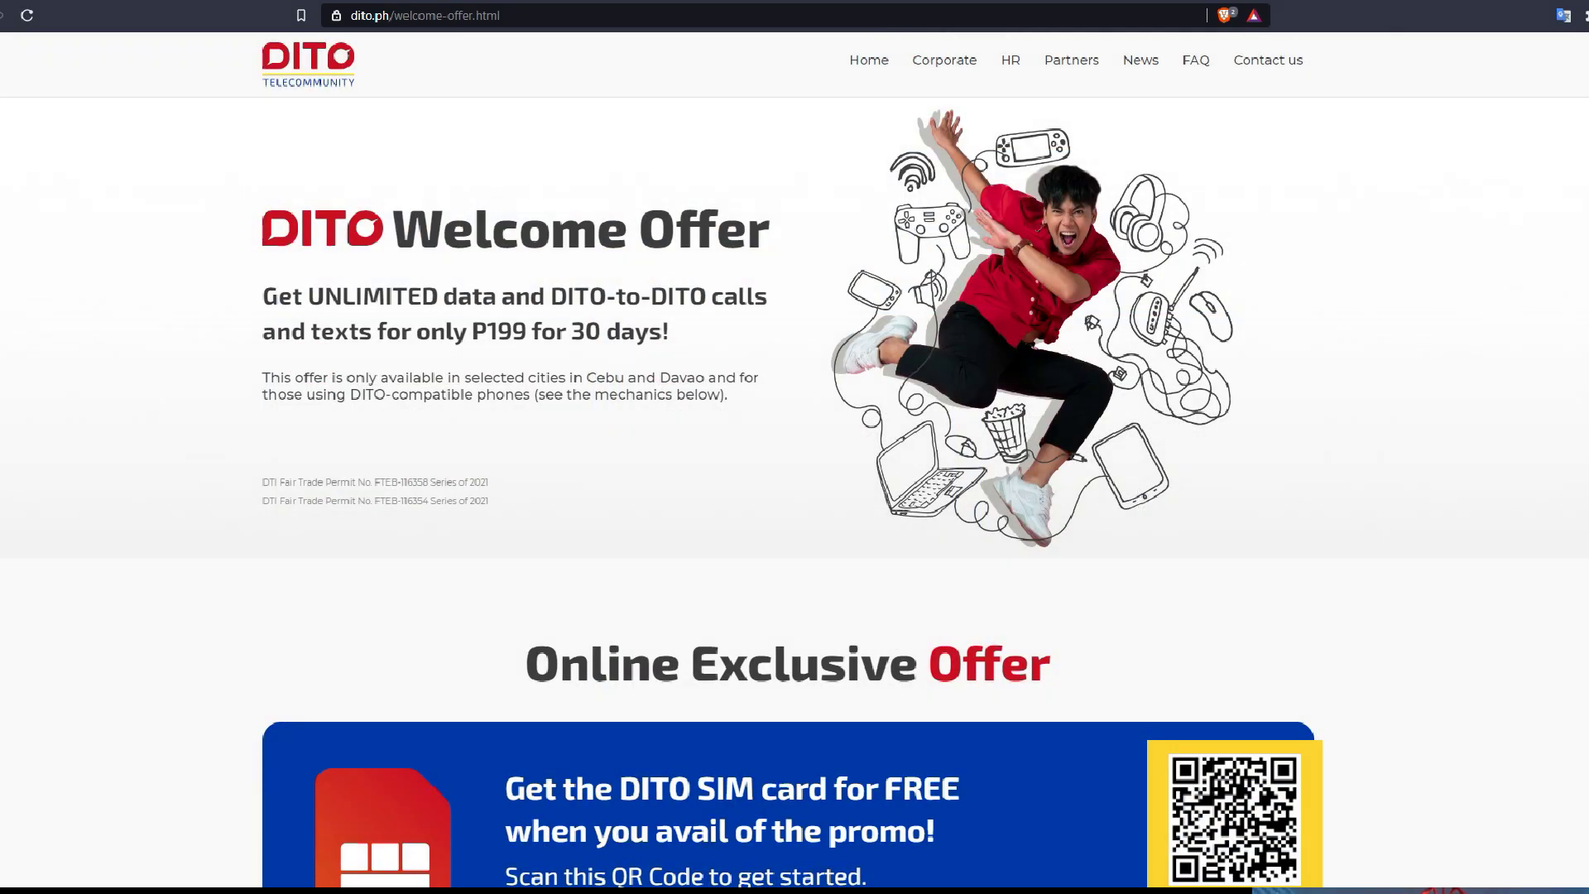
pyautogui.scroll(-4, 795, 497)
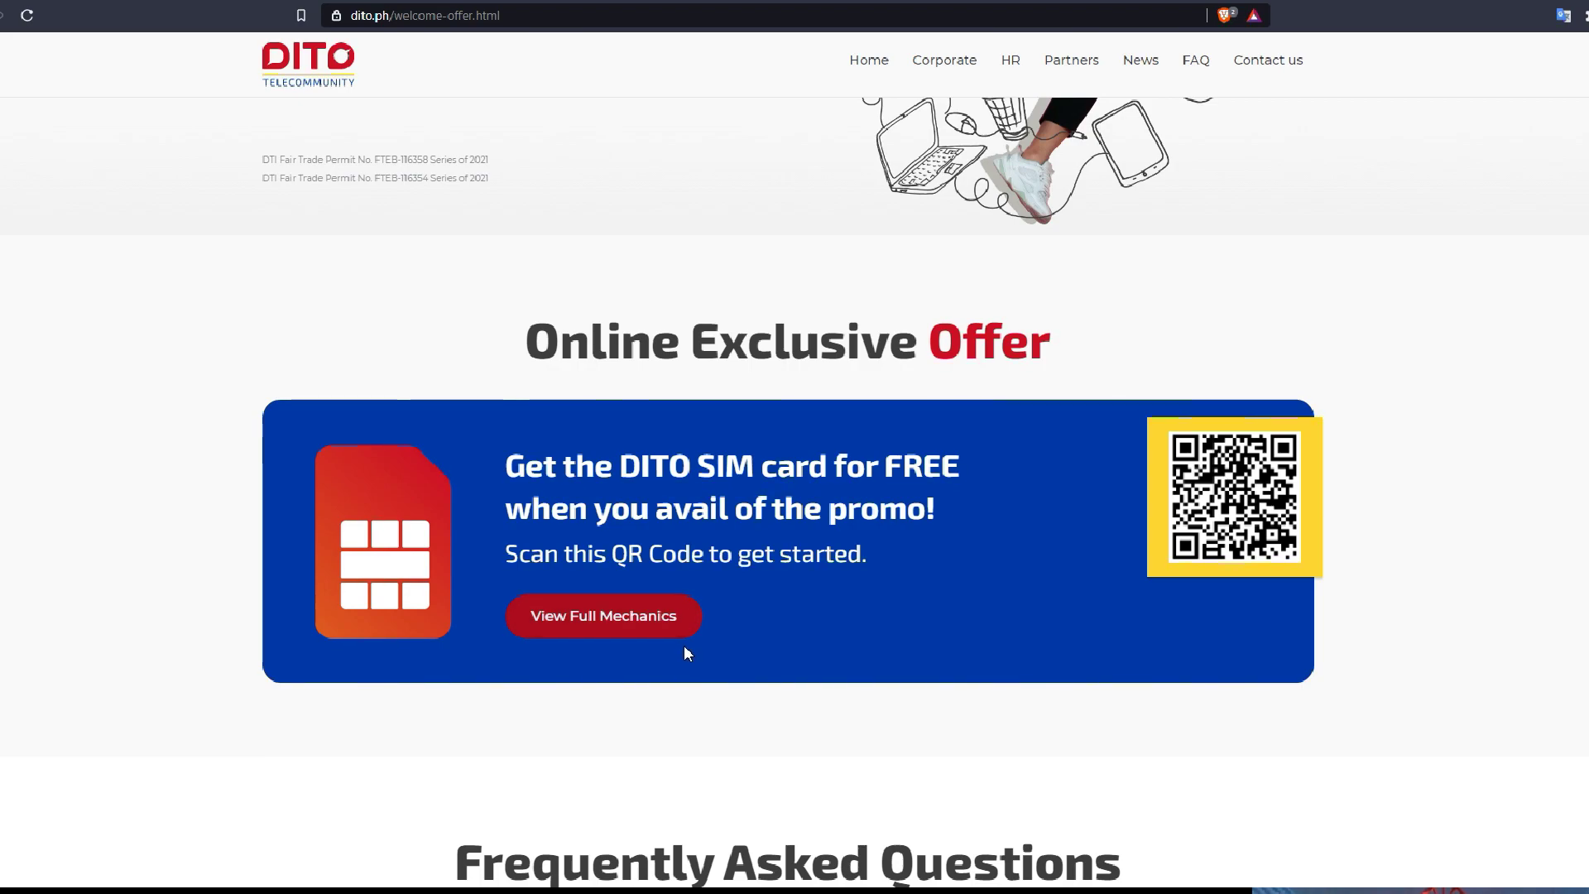
pyautogui.click(664, 628)
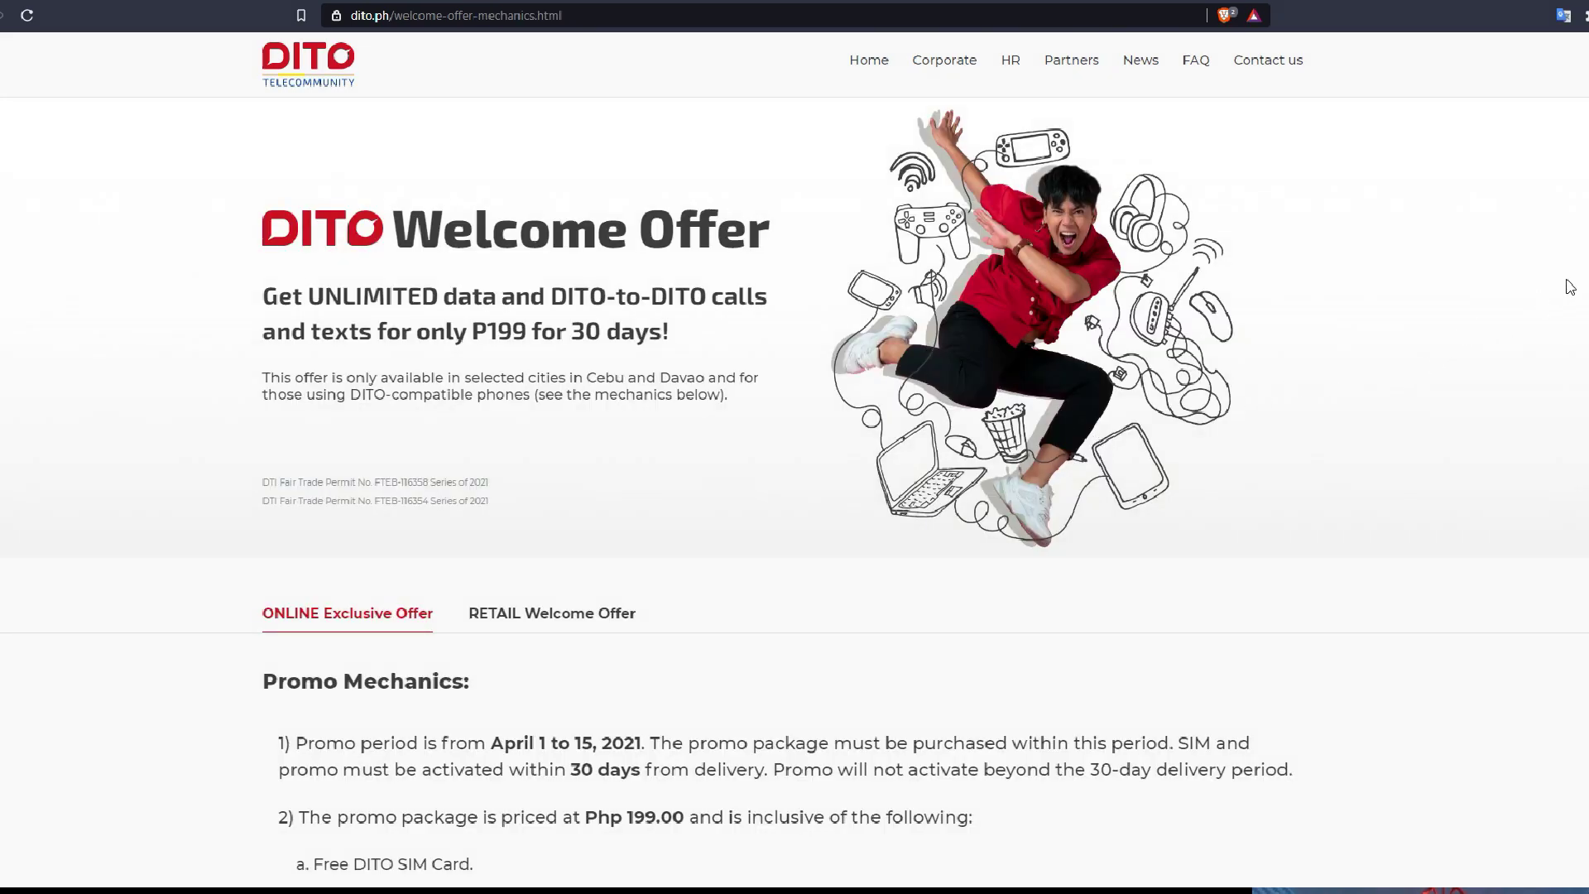
pyautogui.scroll(-6, 795, 496)
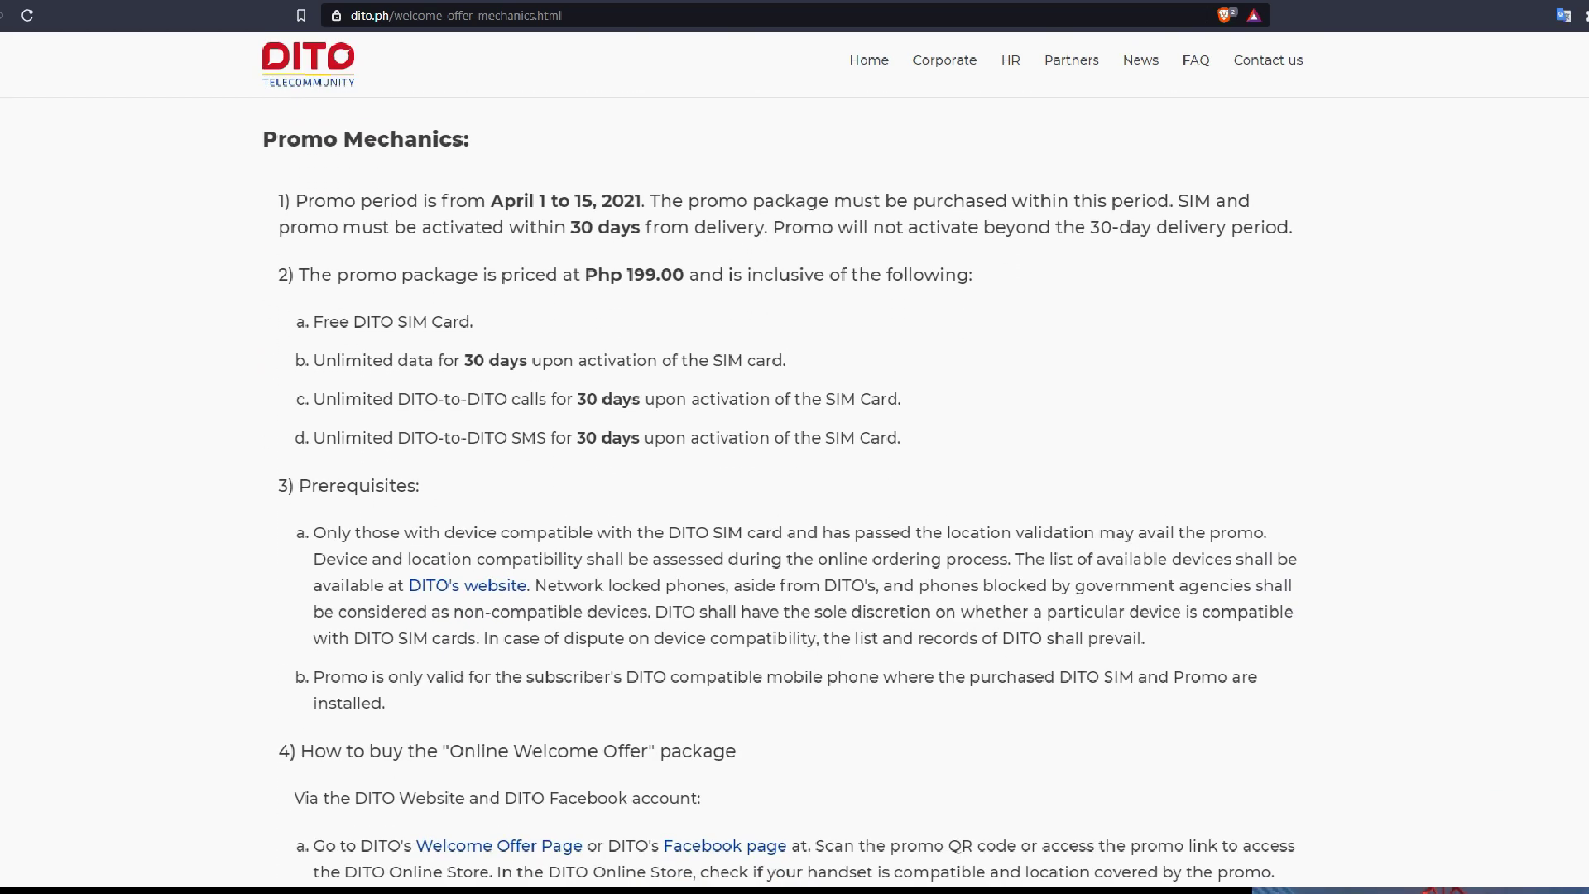
pyautogui.scroll(-3, 795, 496)
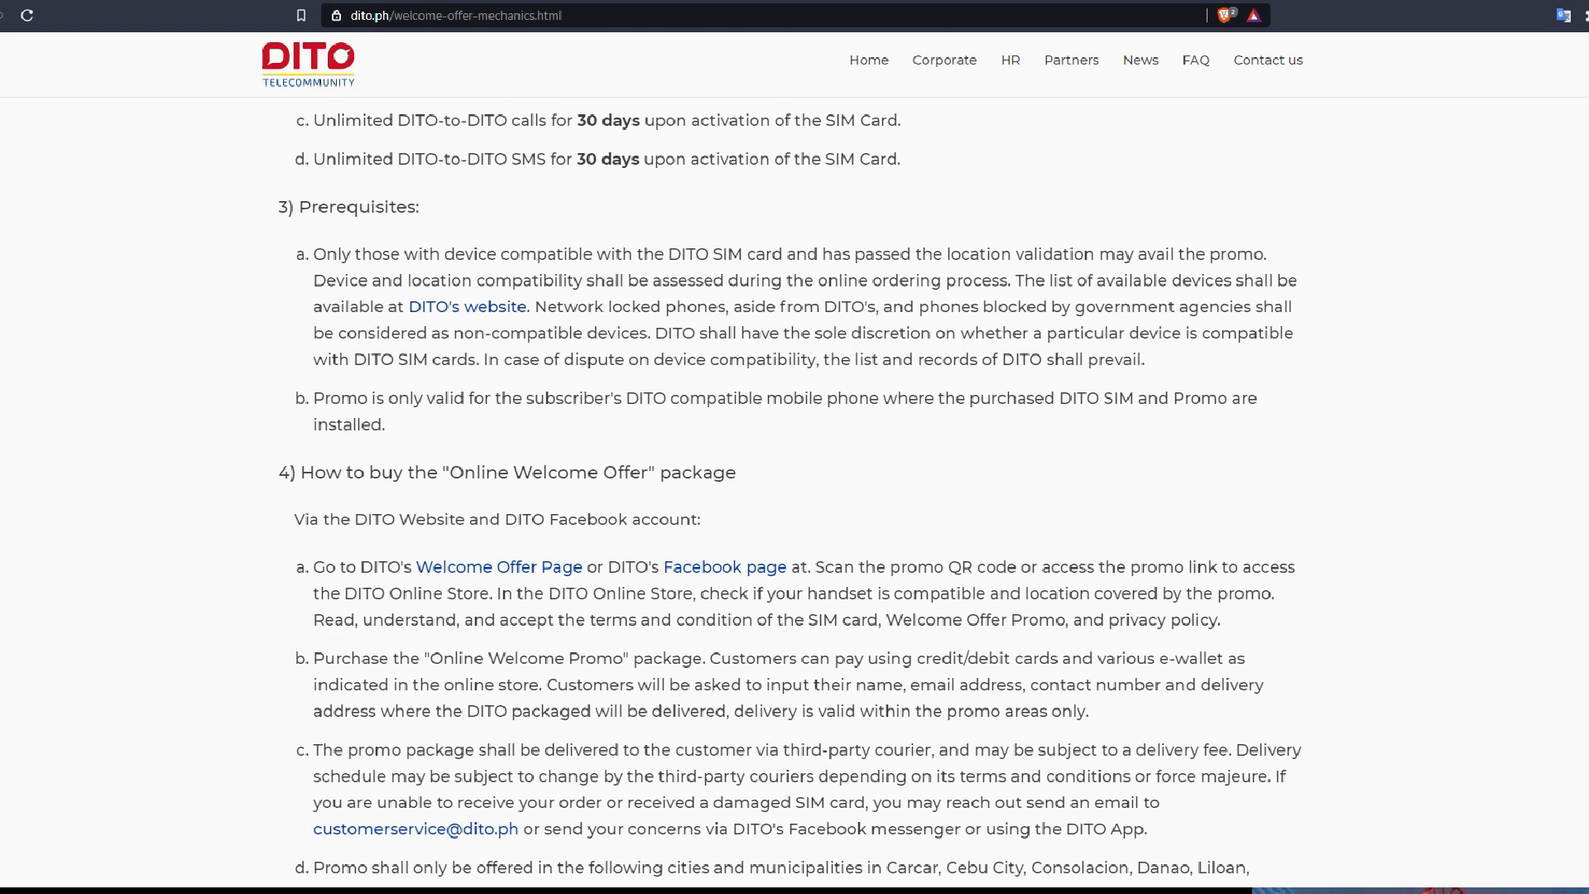
pyautogui.scroll(-3, 790, 495)
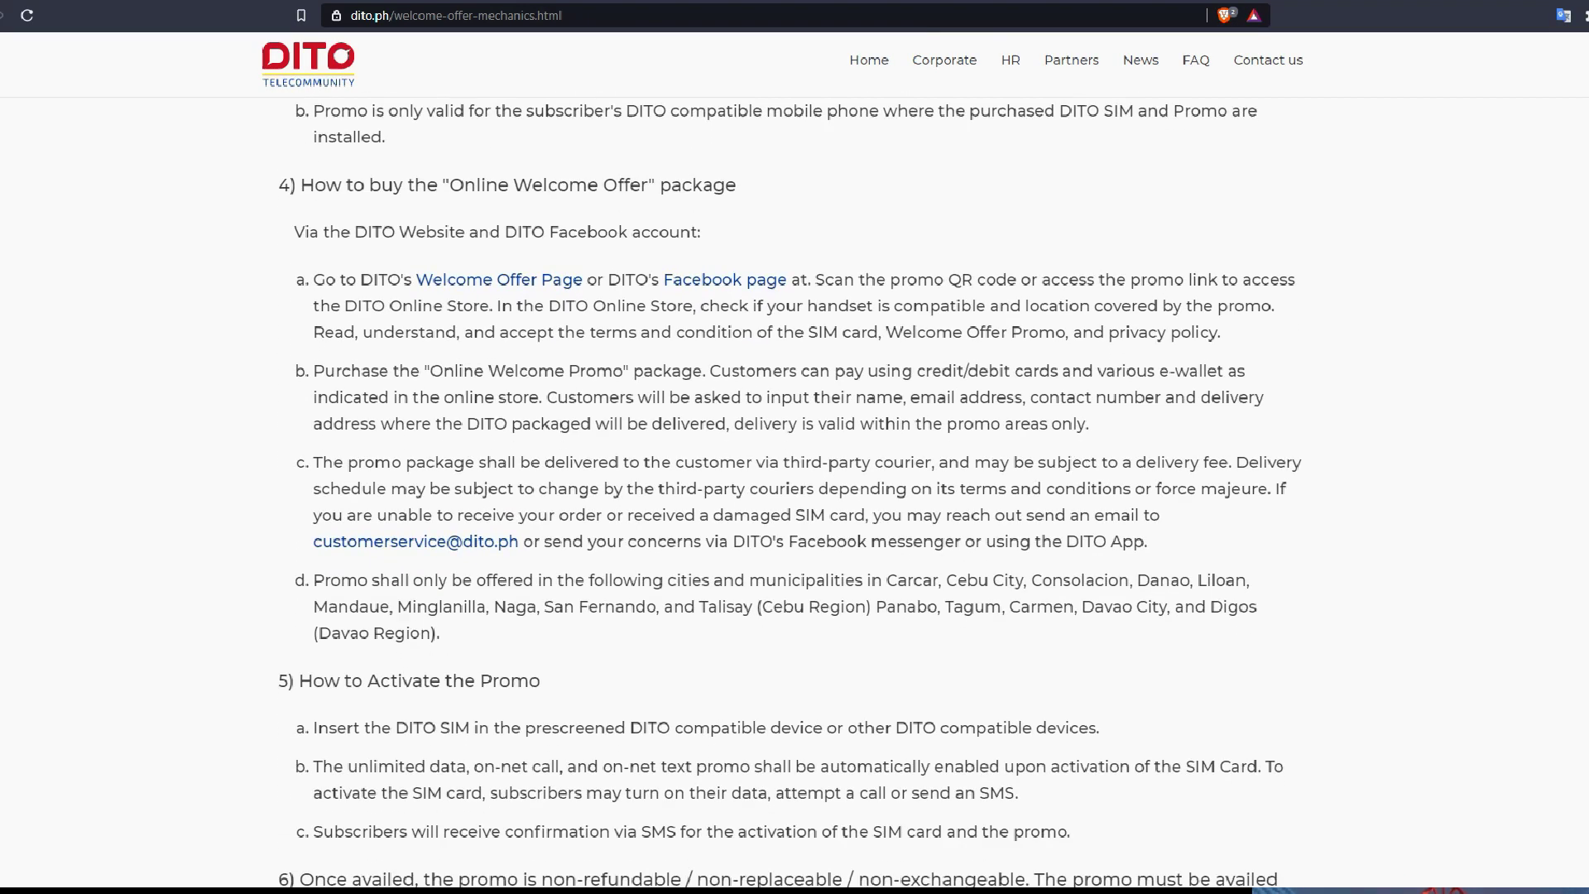
pyautogui.scroll(-5, 791, 493)
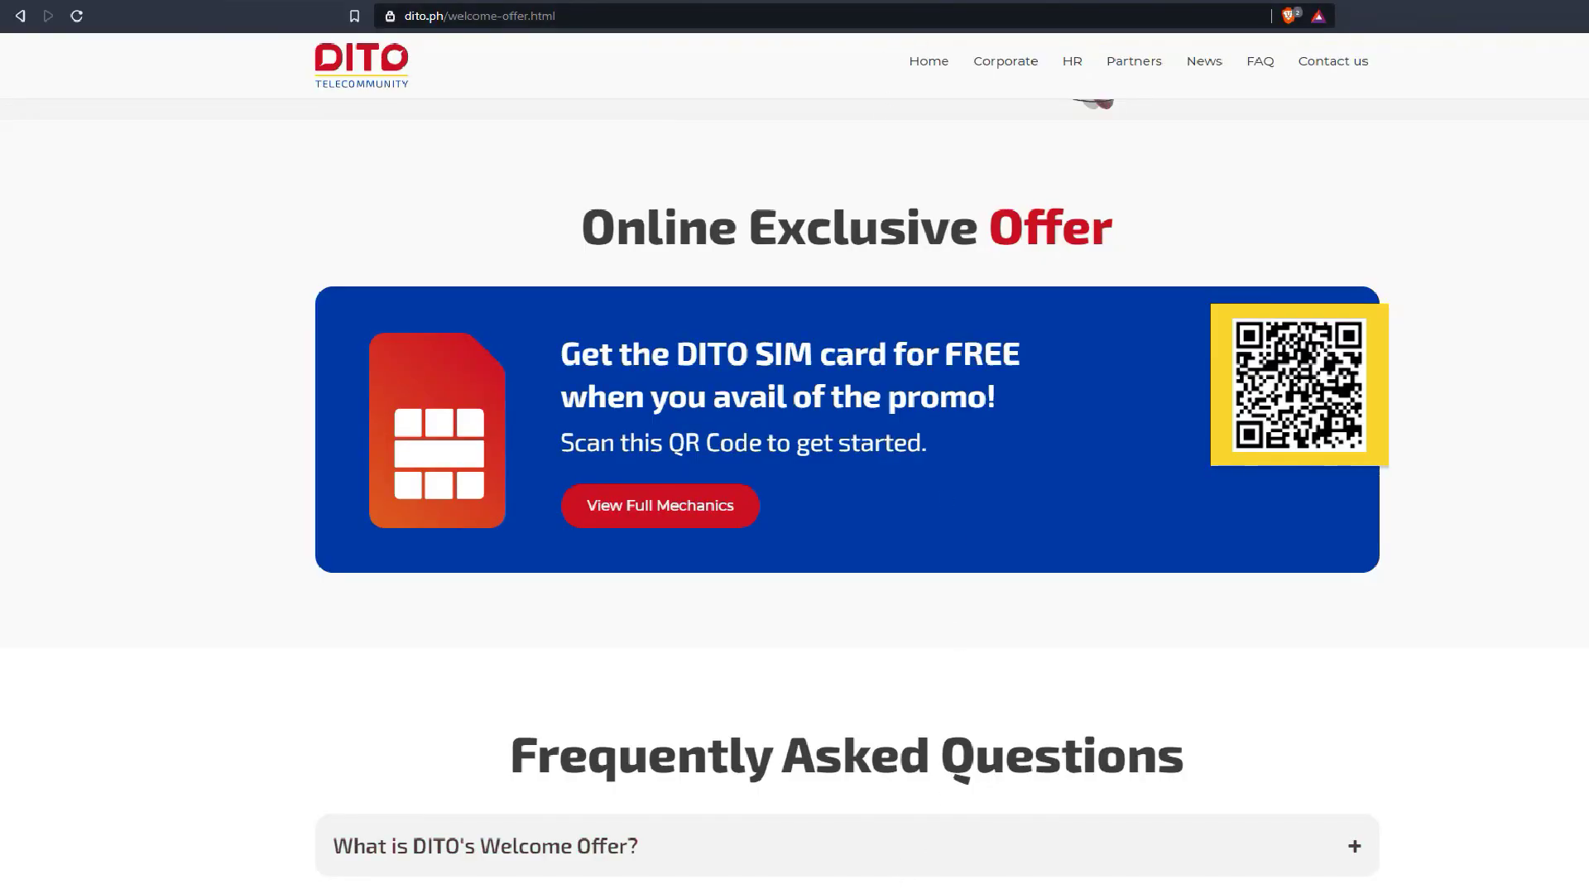
# Snip just the QR code area and save the image as 'dito_qr'
pyautogui.click(722, 240)
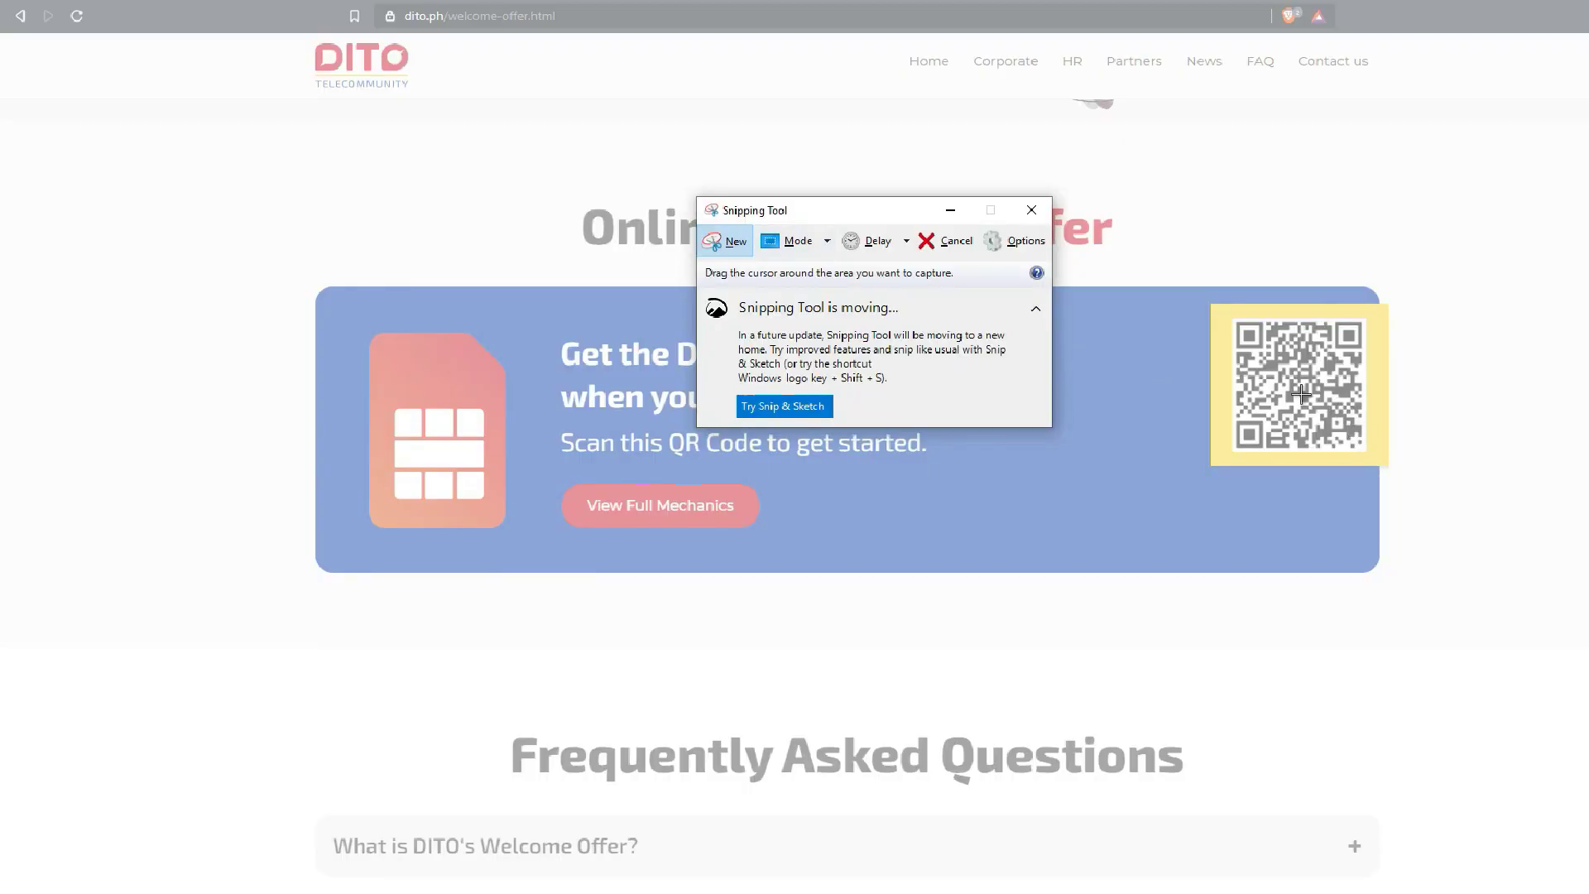
pyautogui.moveTo(1224, 316); pyautogui.dragTo(1372, 460)
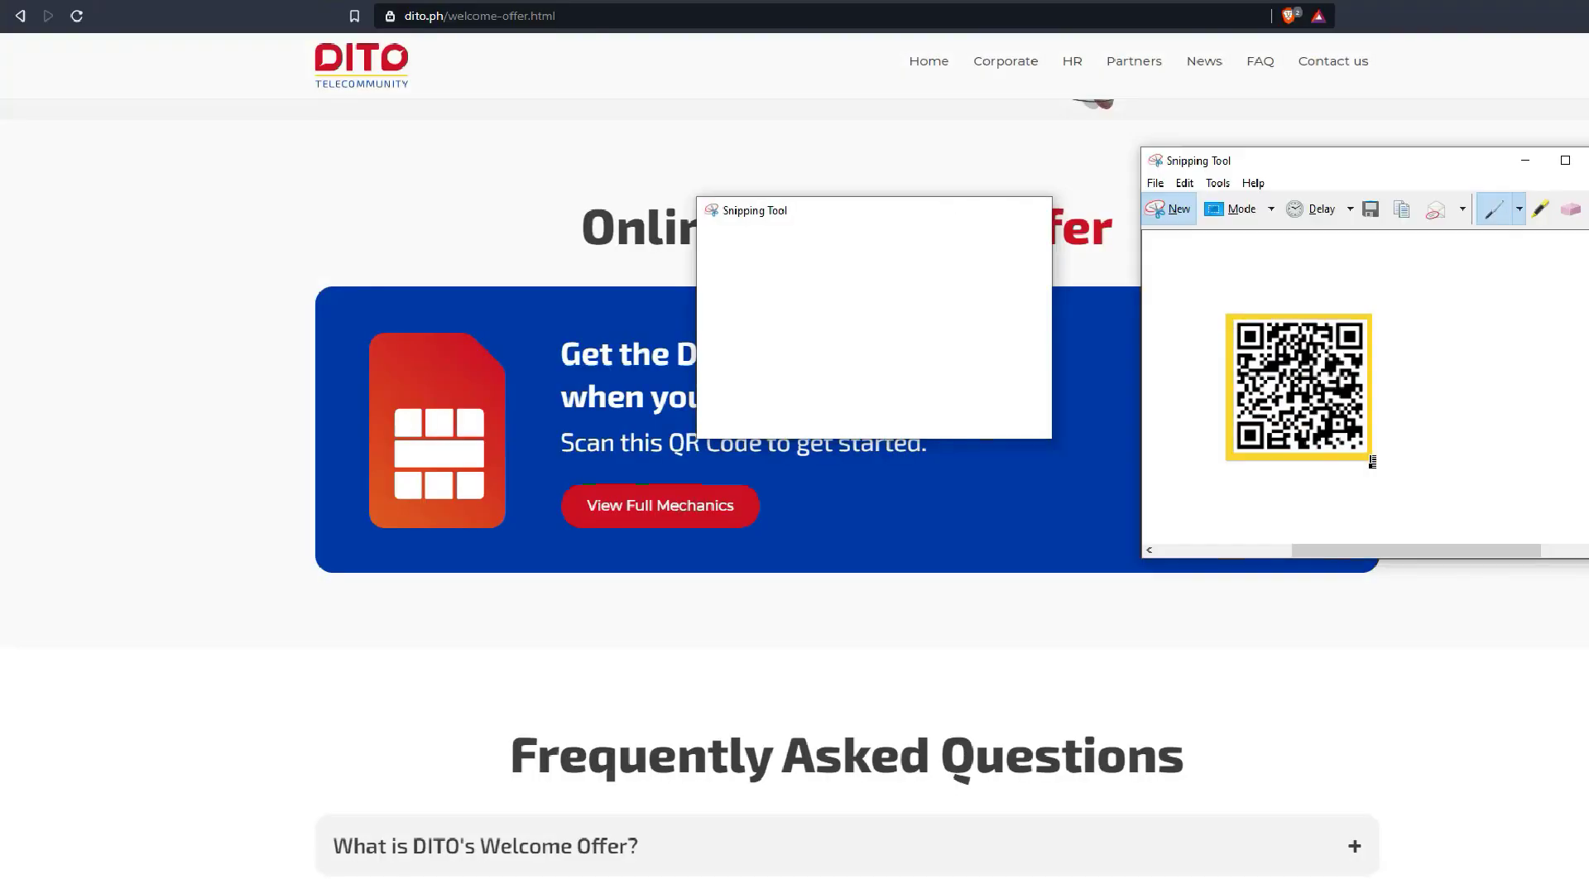
pyautogui.click(1370, 208)
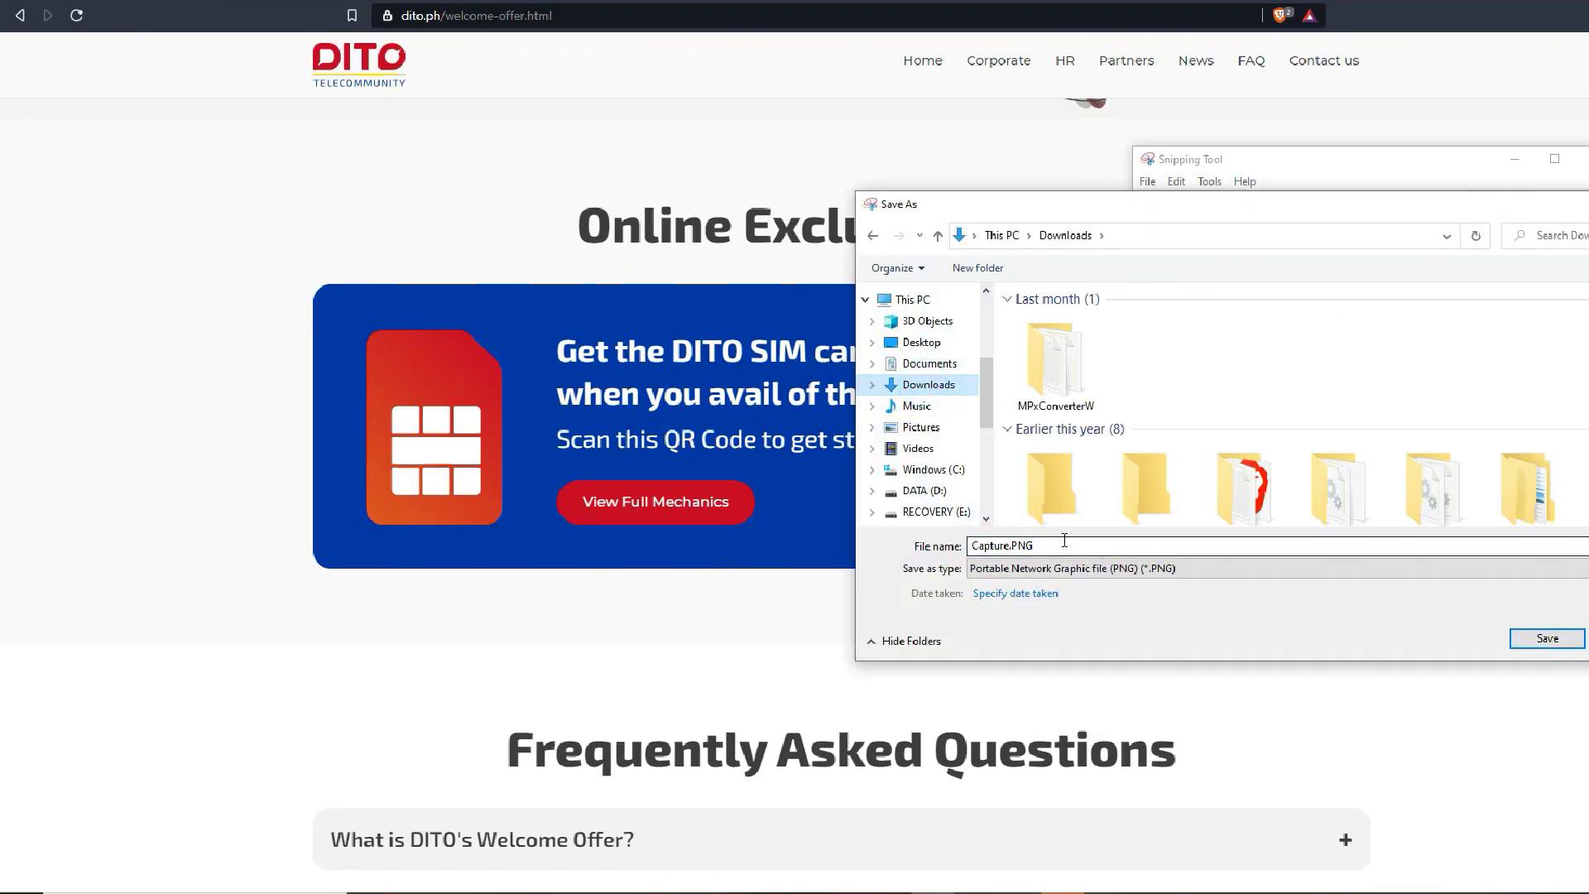
pyautogui.hotkey('ctrl', 'a')
pyautogui.write('dito_qr')
pyautogui.press('Return')
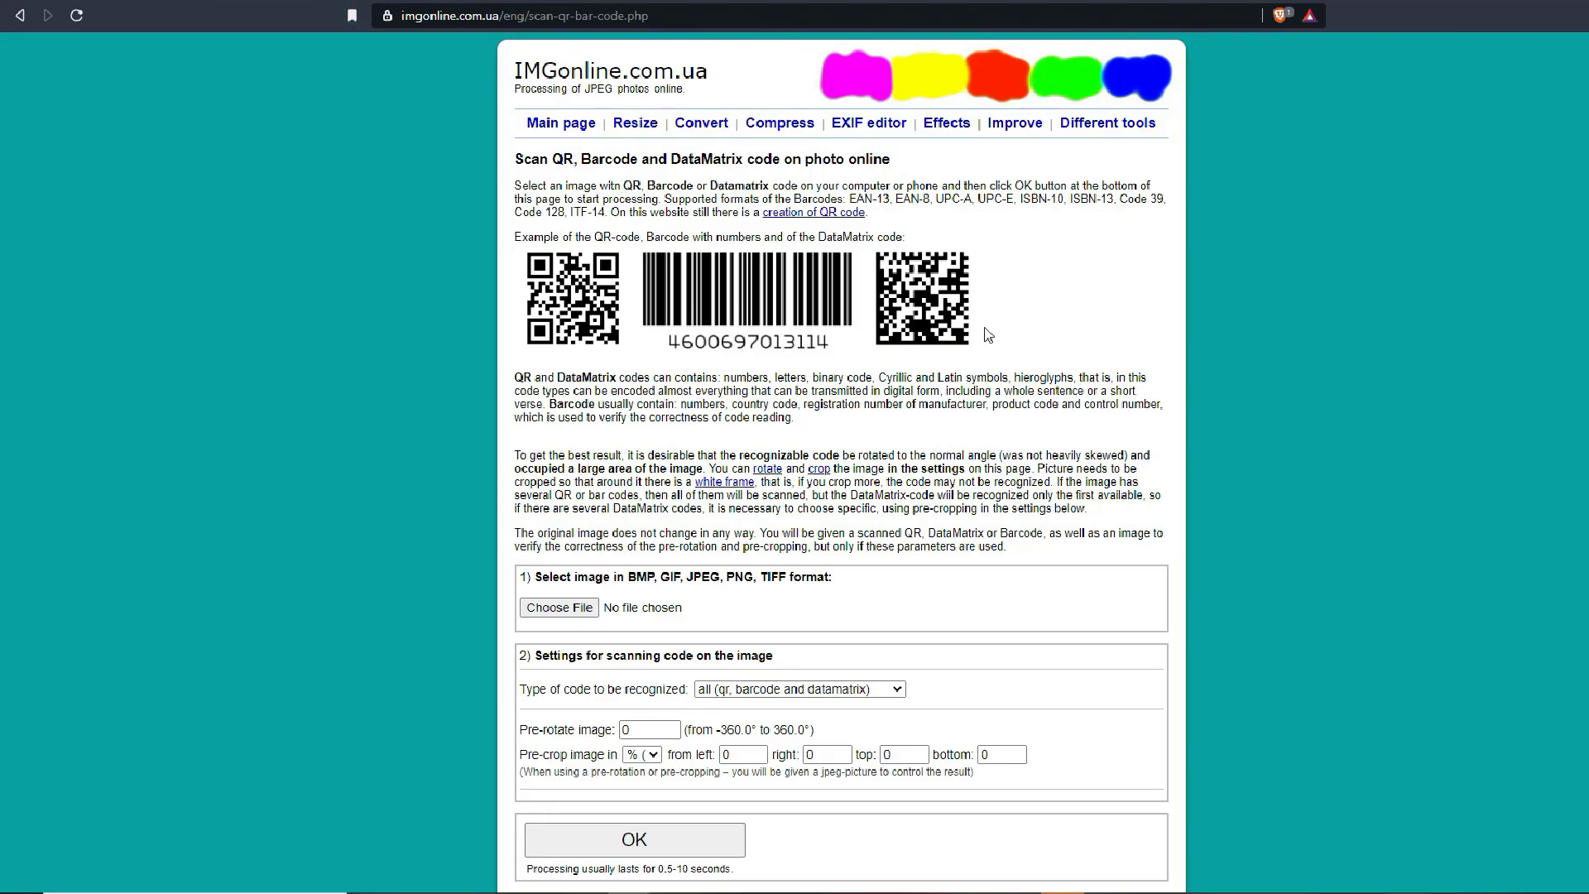
# Upload dito.PNG to IMGonline's QR scanner and decode it
pyautogui.click(610, 607)
pyautogui.click(830, 579)
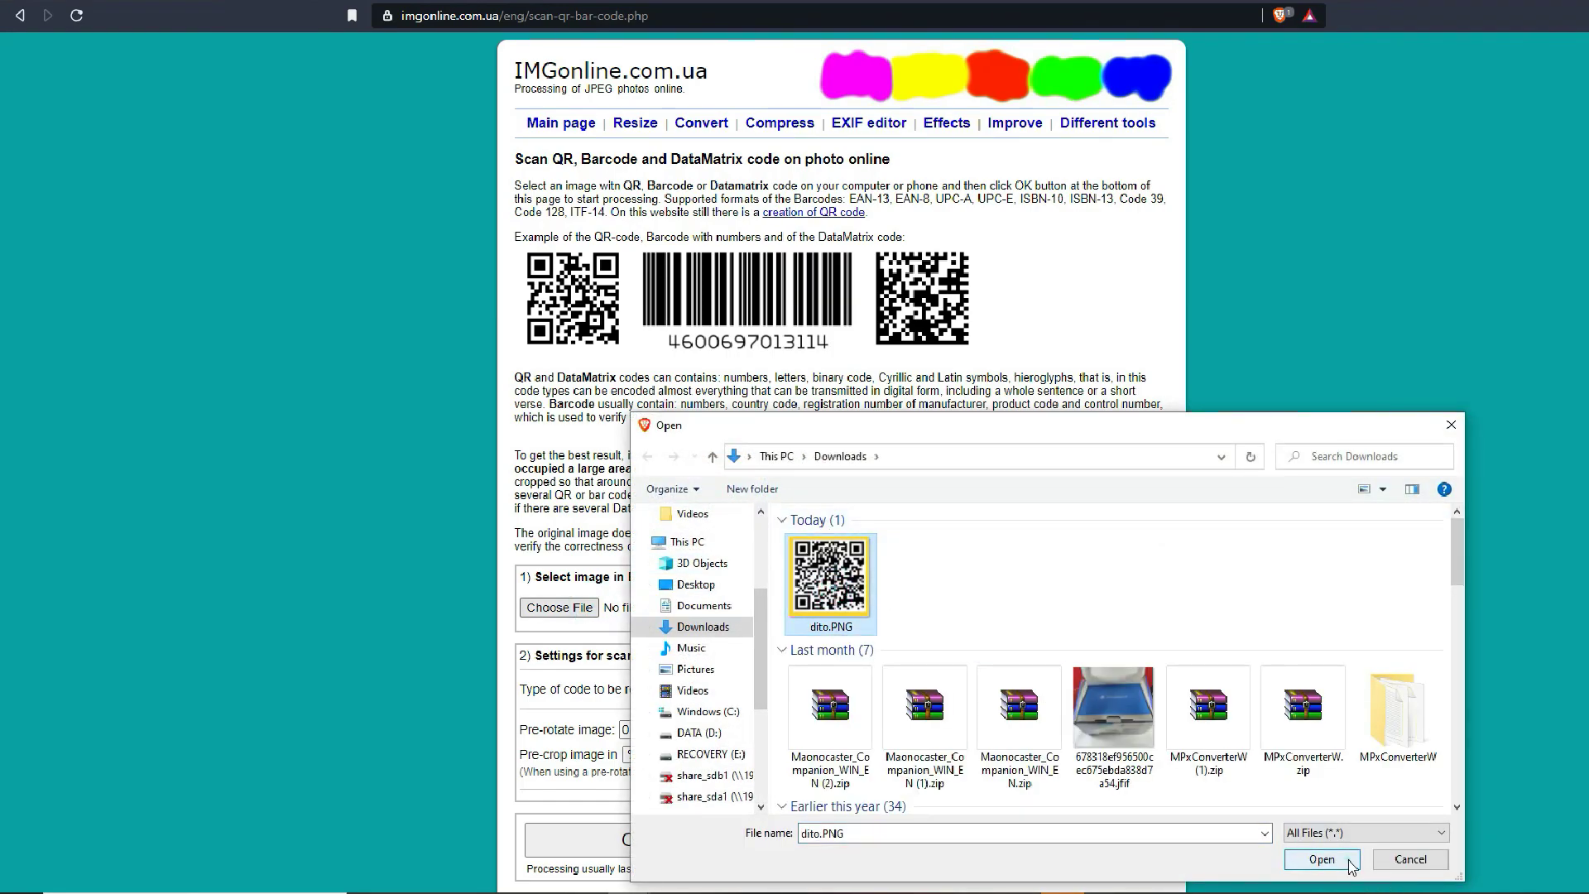
pyautogui.click(1322, 860)
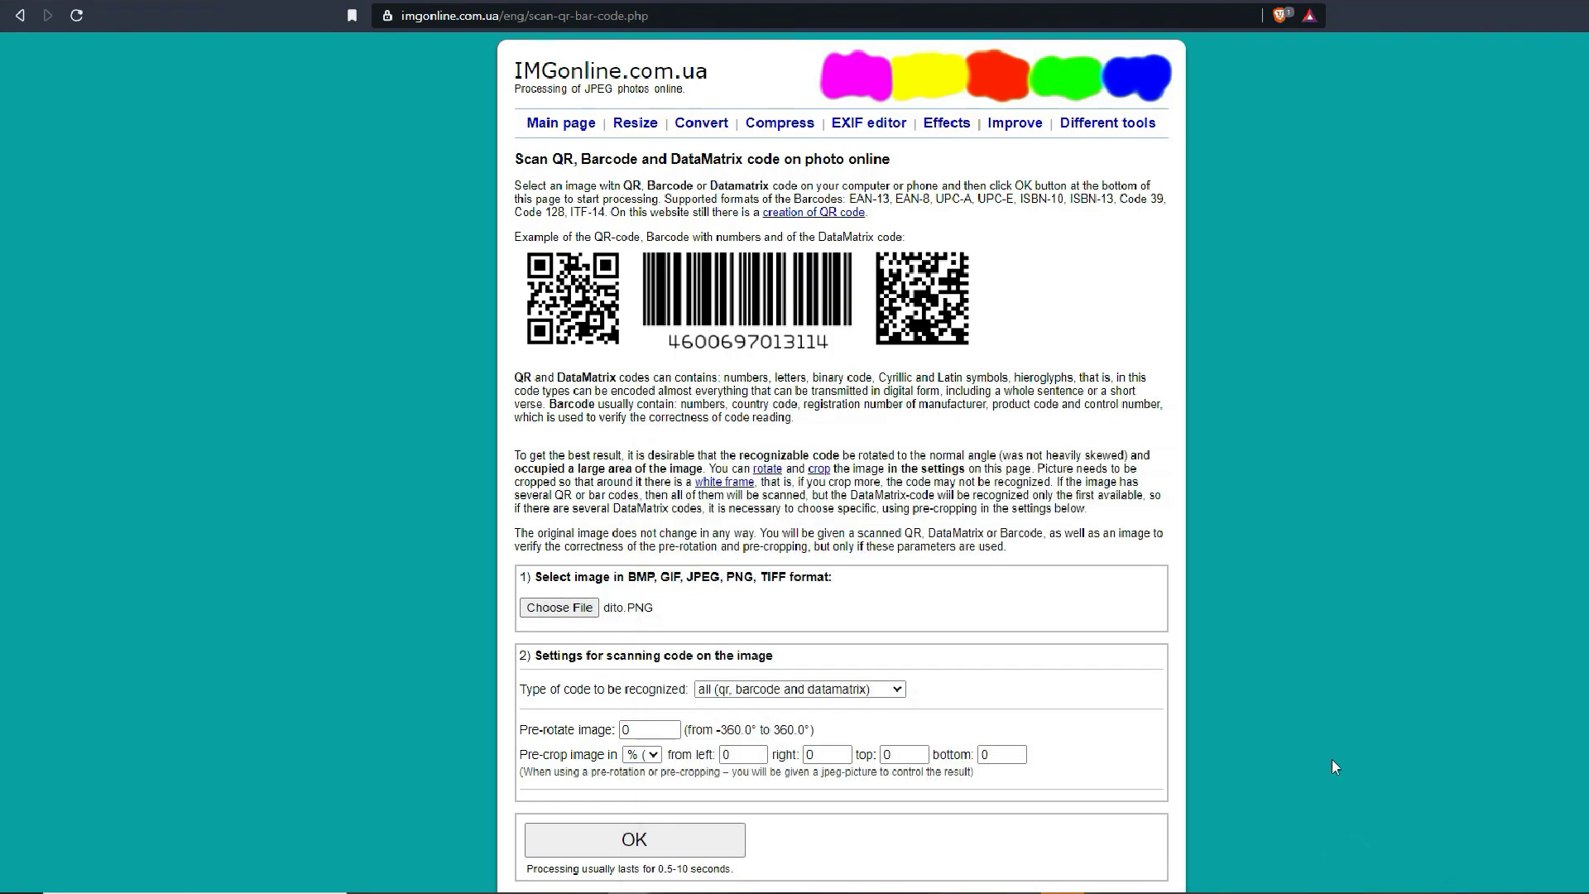
pyautogui.click(720, 838)
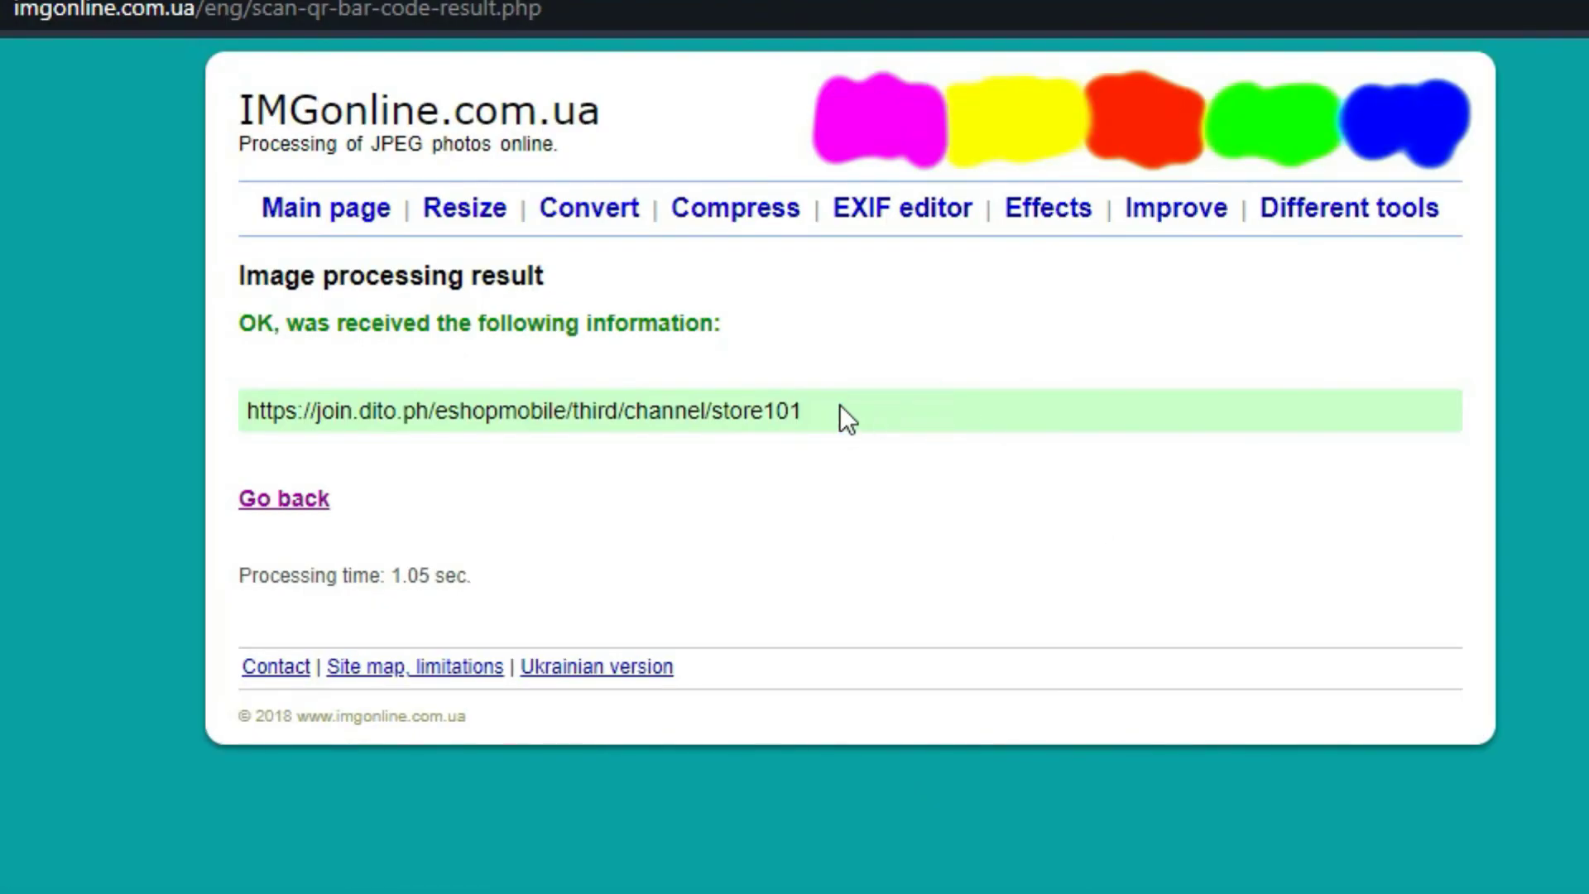
# Select and copy the decoded DITO e-shop link
pyautogui.moveTo(464, 451); pyautogui.dragTo(235, 393)
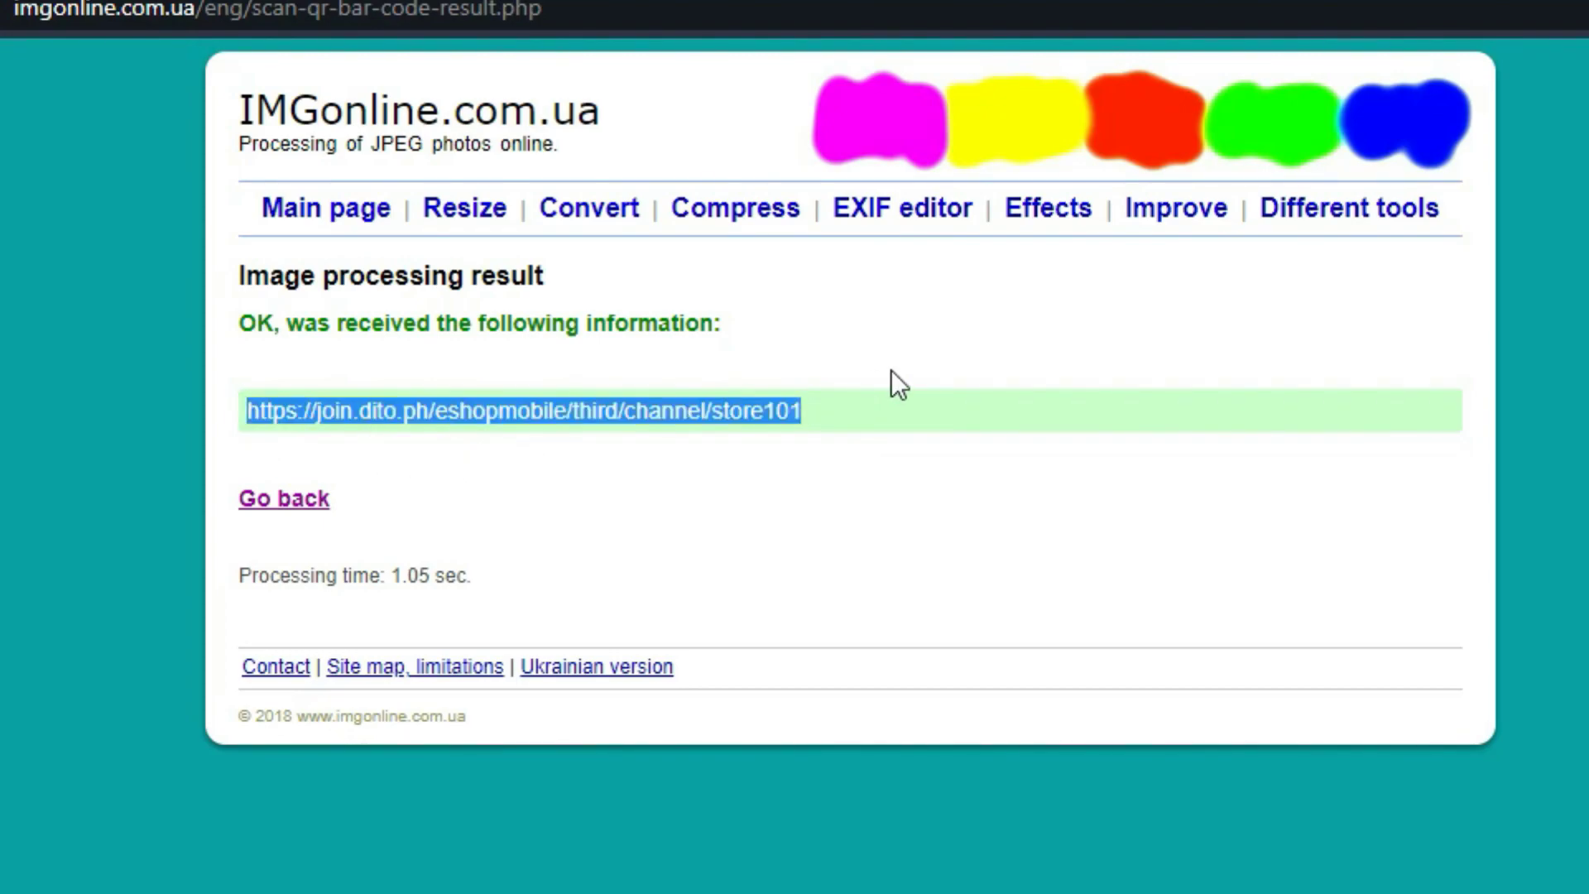
pyautogui.rightClick(790, 409)
pyautogui.click(836, 433)
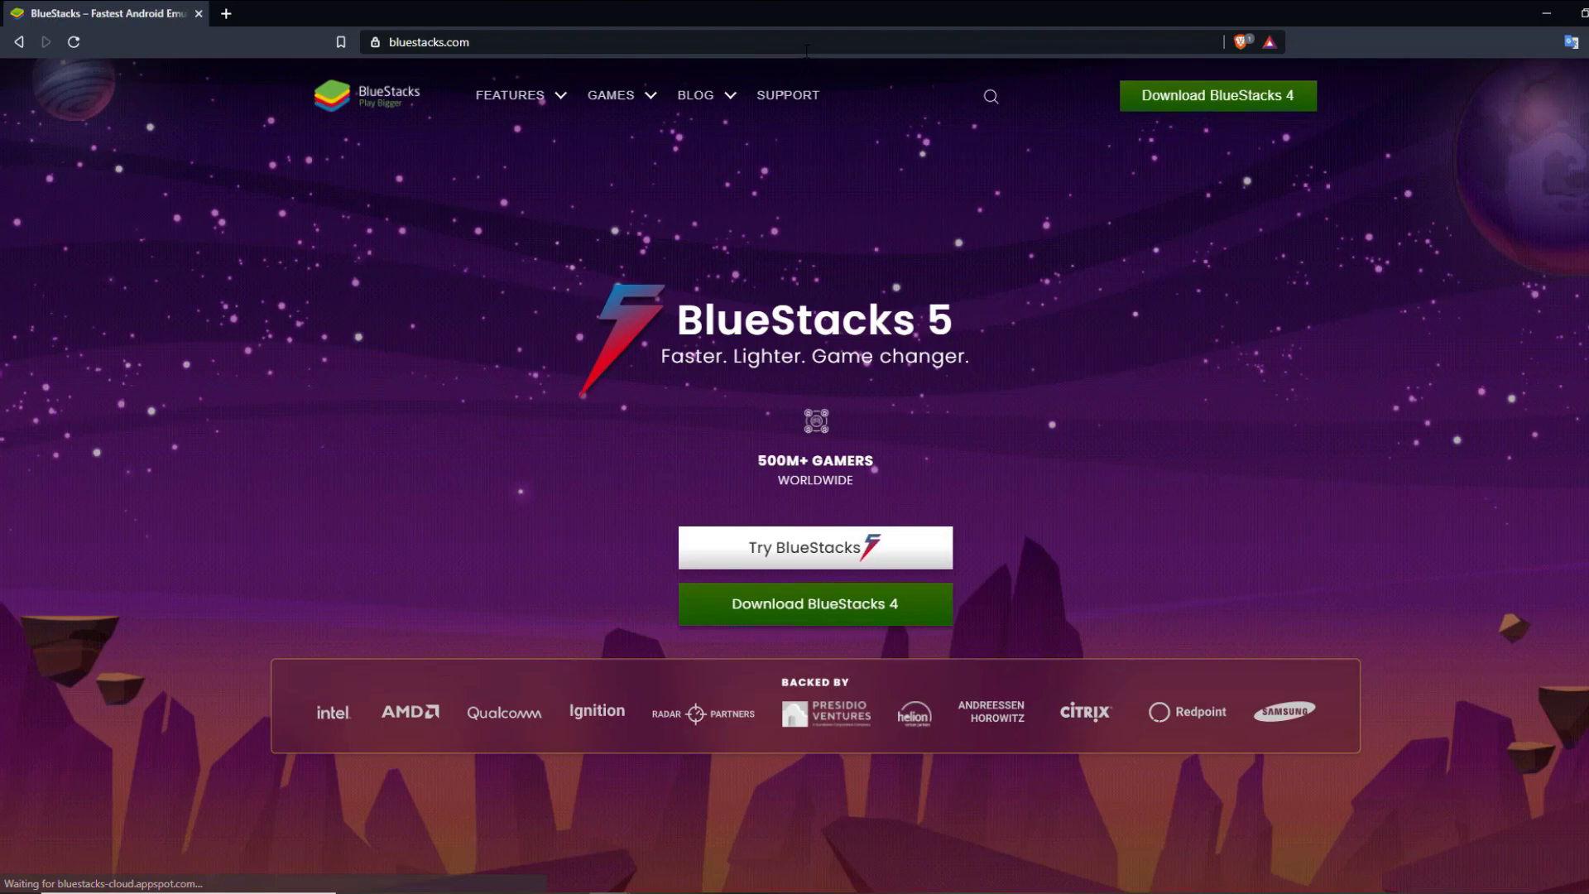
# Download the BlueStacks 4 installer from bluestacks.com
pyautogui.click(931, 617)
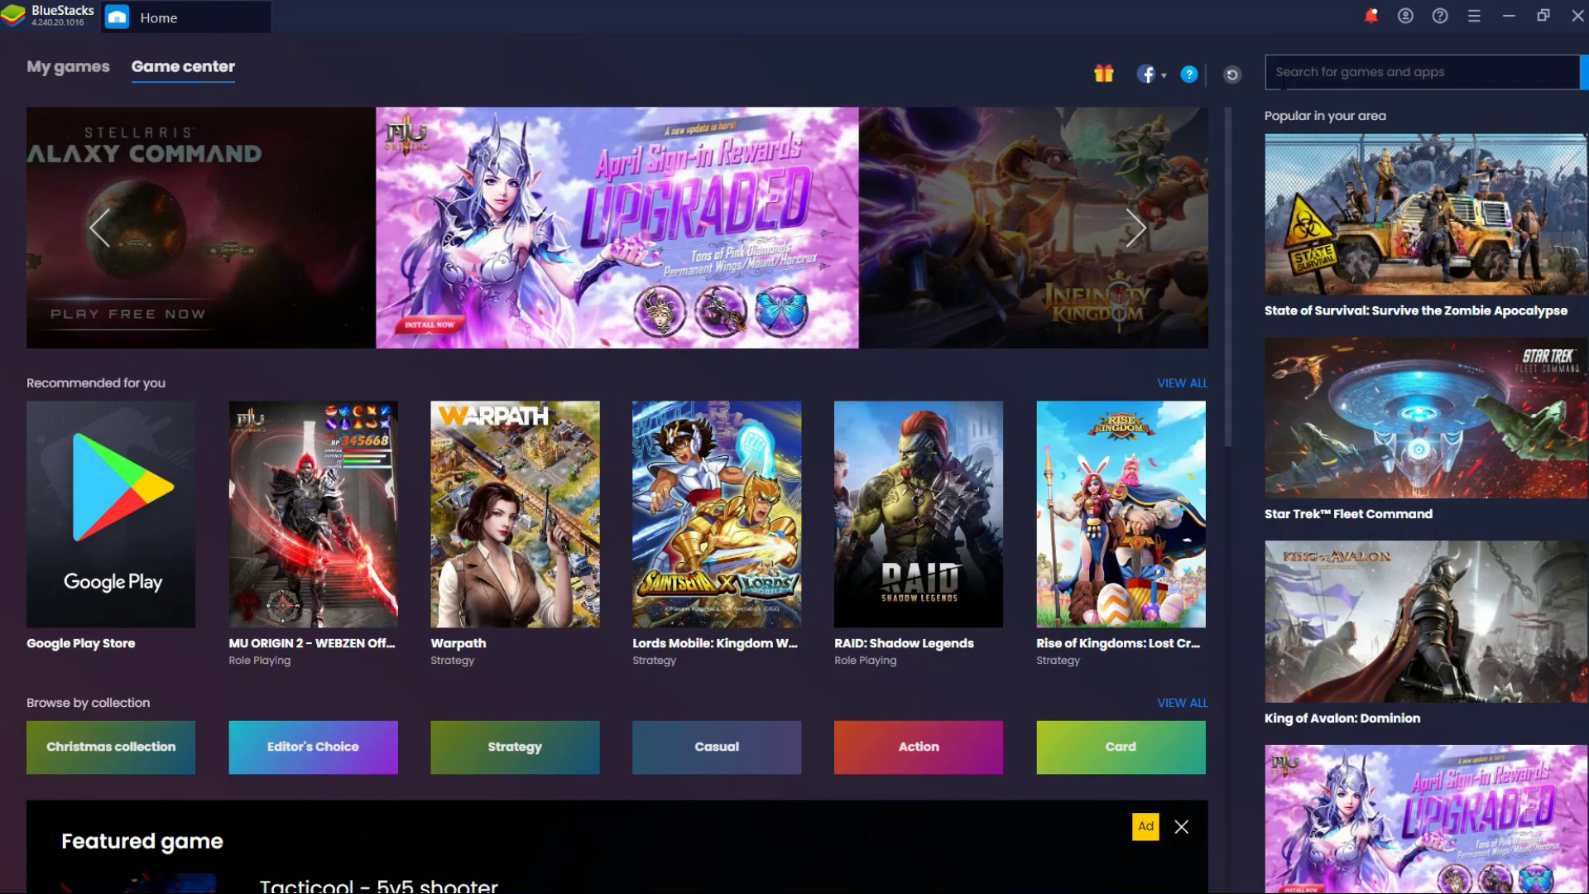
# Open Settings from the BlueStacks 4 hamburger menu
pyautogui.click(1472, 23)
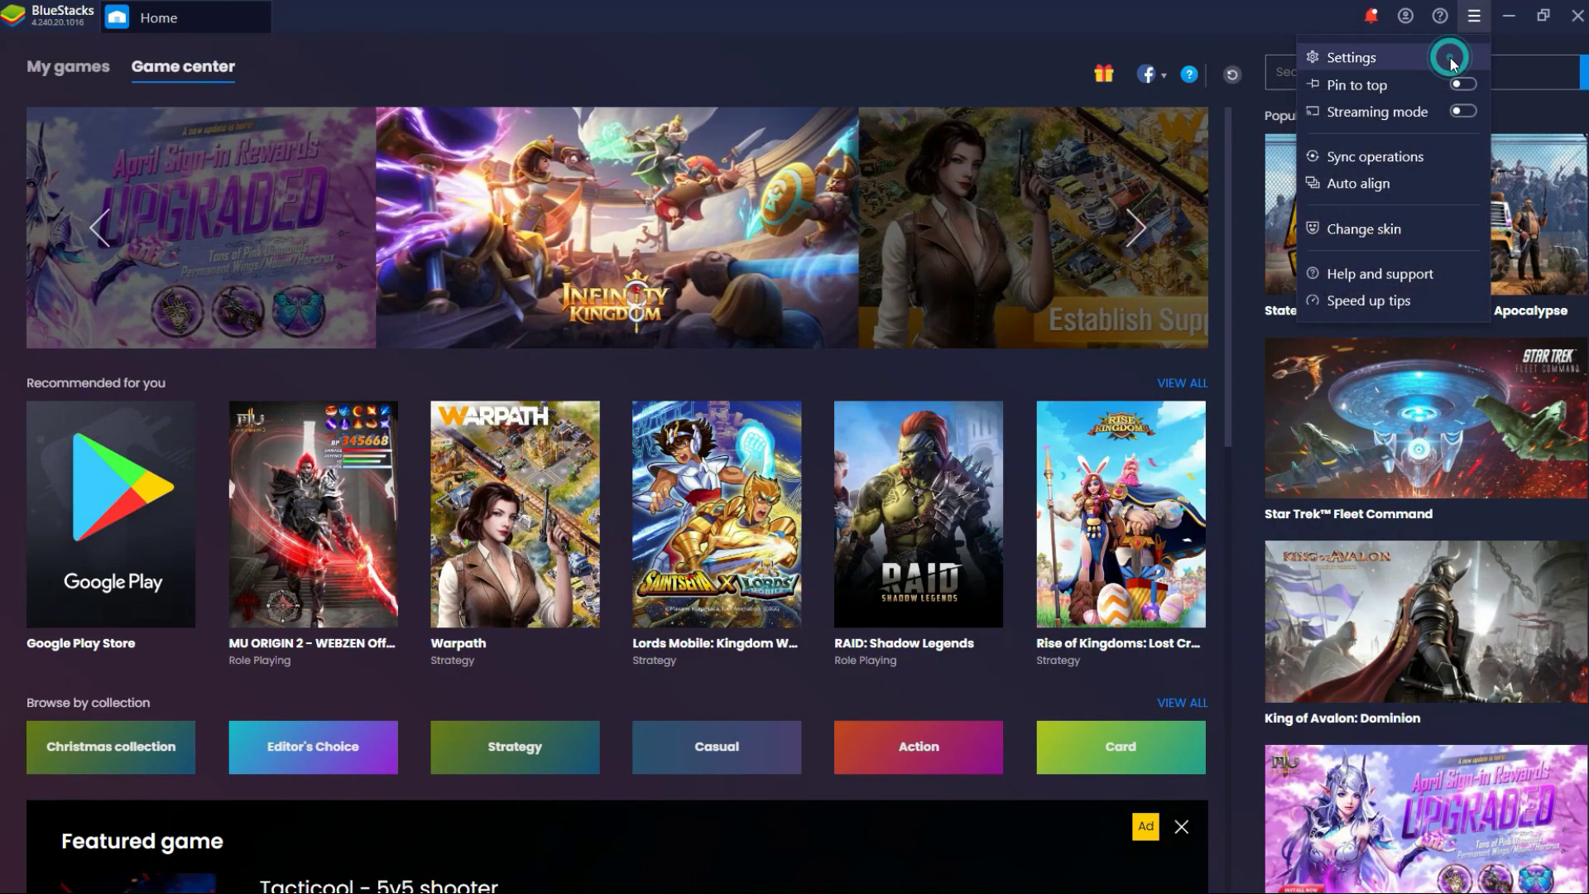
pyautogui.click(1451, 59)
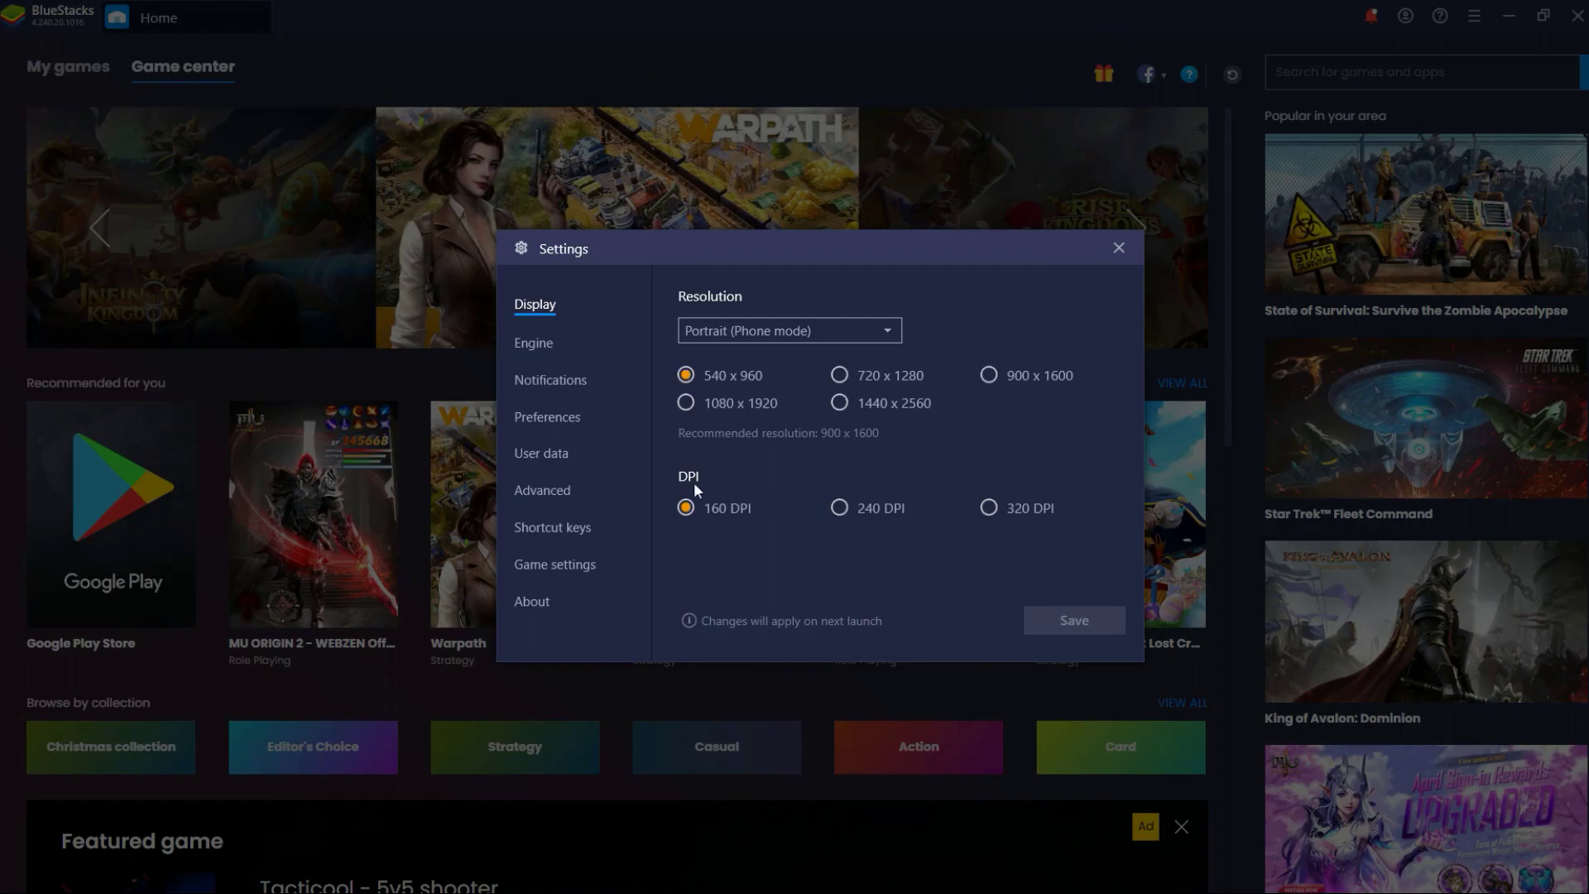
# In Advanced settings, look over the predefined profiles, then choose Create a custom profile
pyautogui.click(571, 491)
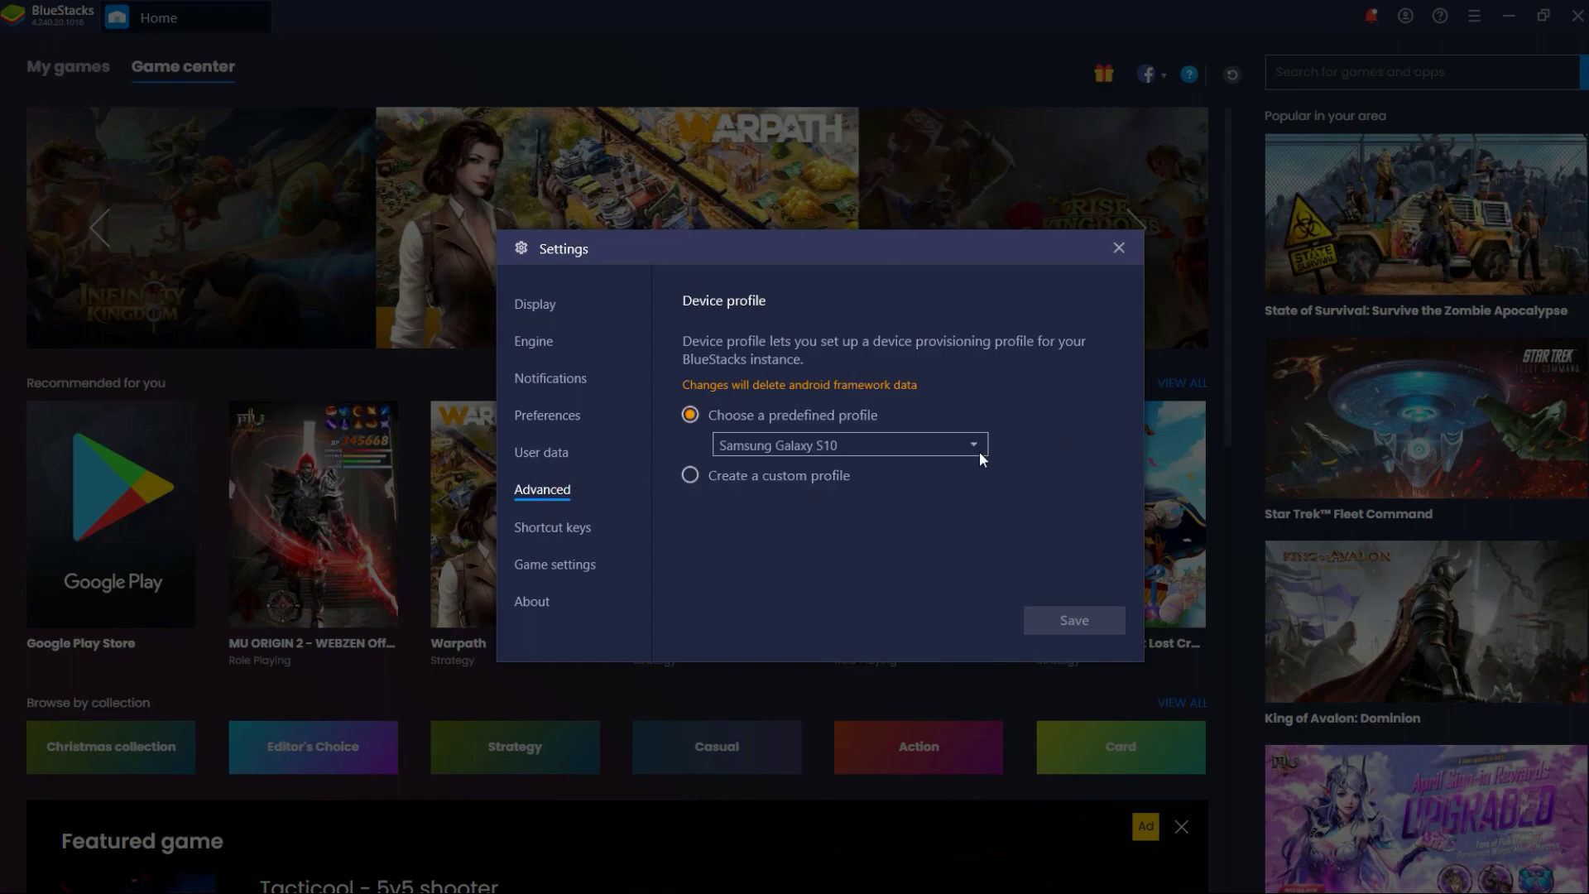
pyautogui.click(974, 445)
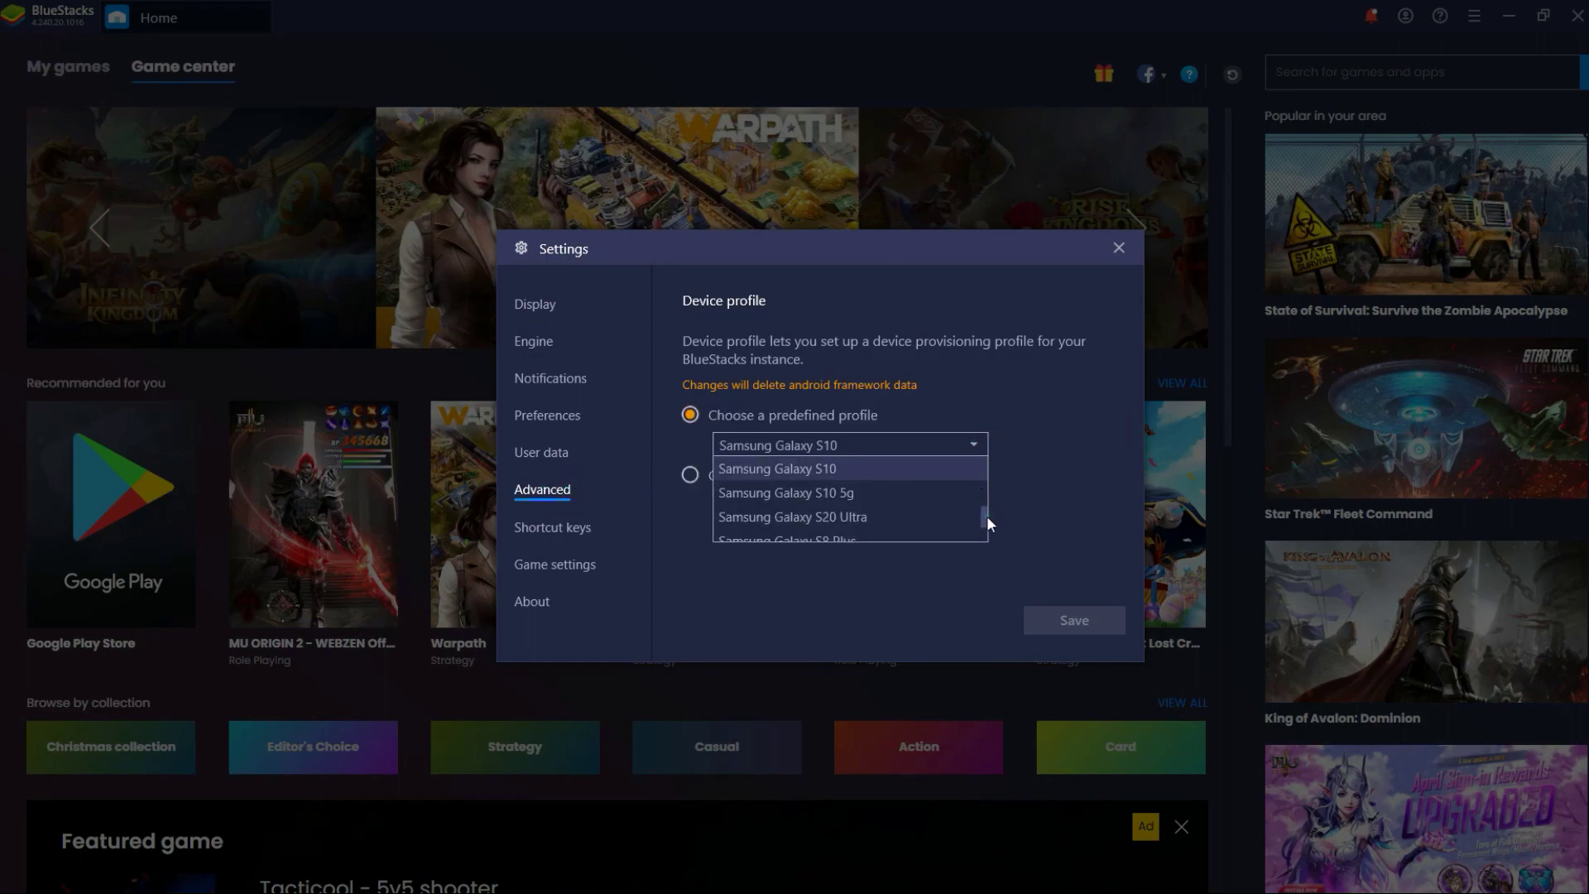
pyautogui.moveTo(987, 515)
pyautogui.mouseDown()
pyautogui.moveTo(982, 540)
pyautogui.moveTo(990, 460)
pyautogui.moveTo(993, 518)
pyautogui.mouseUp()
pyautogui.click(1065, 464)
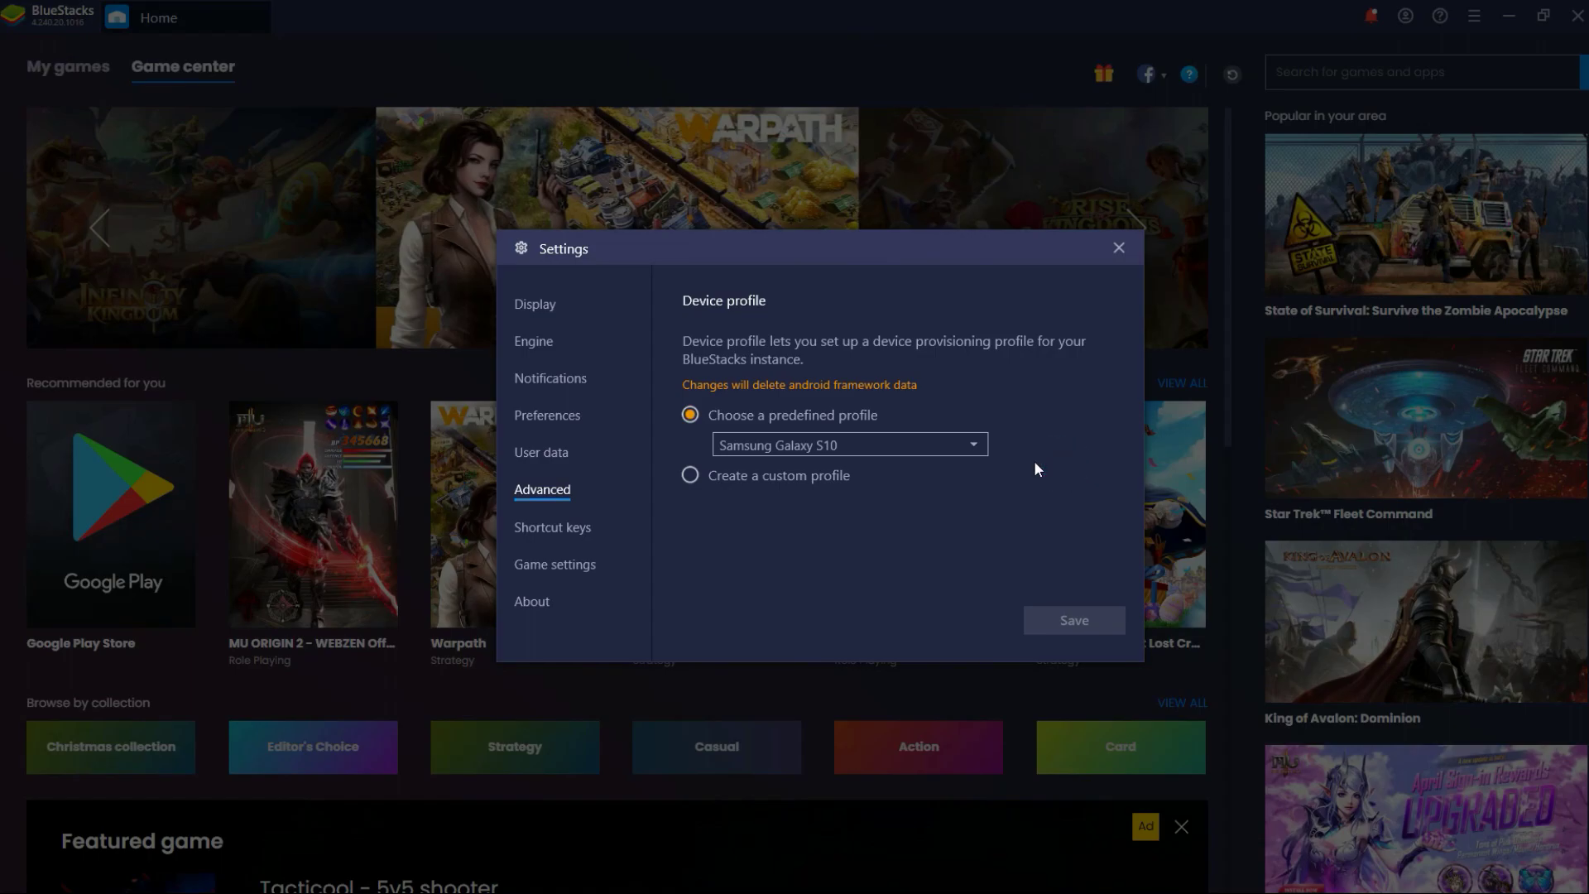
pyautogui.click(705, 475)
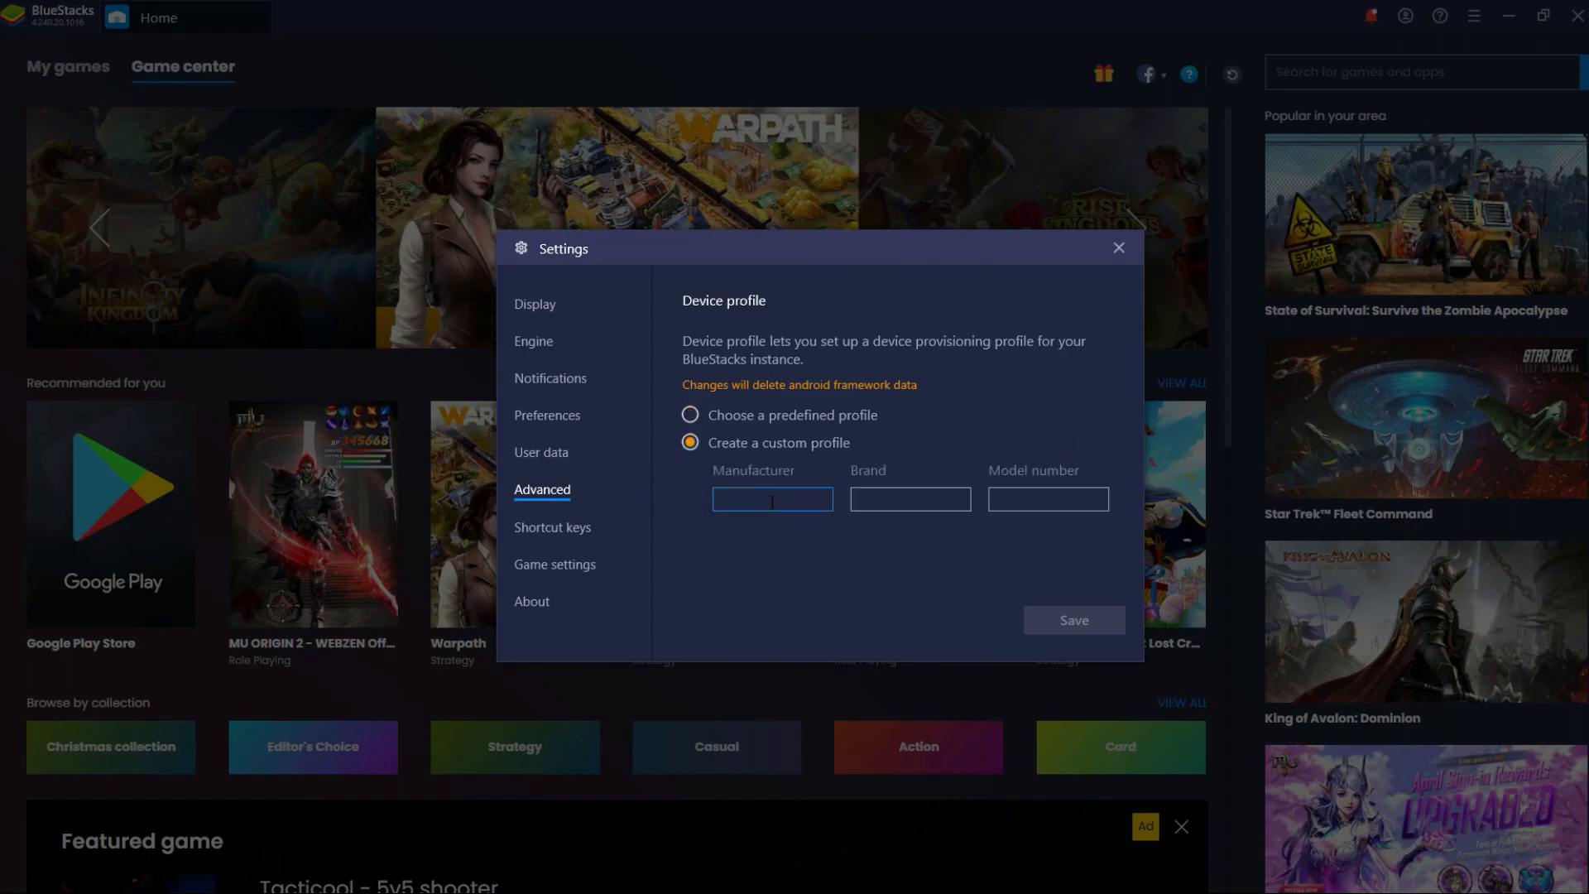
# Enter manufacturer MyPhone, brand MyPhone, model MyXl3, save the profile and close Settings
pyautogui.click(771, 499)
pyautogui.write('My')
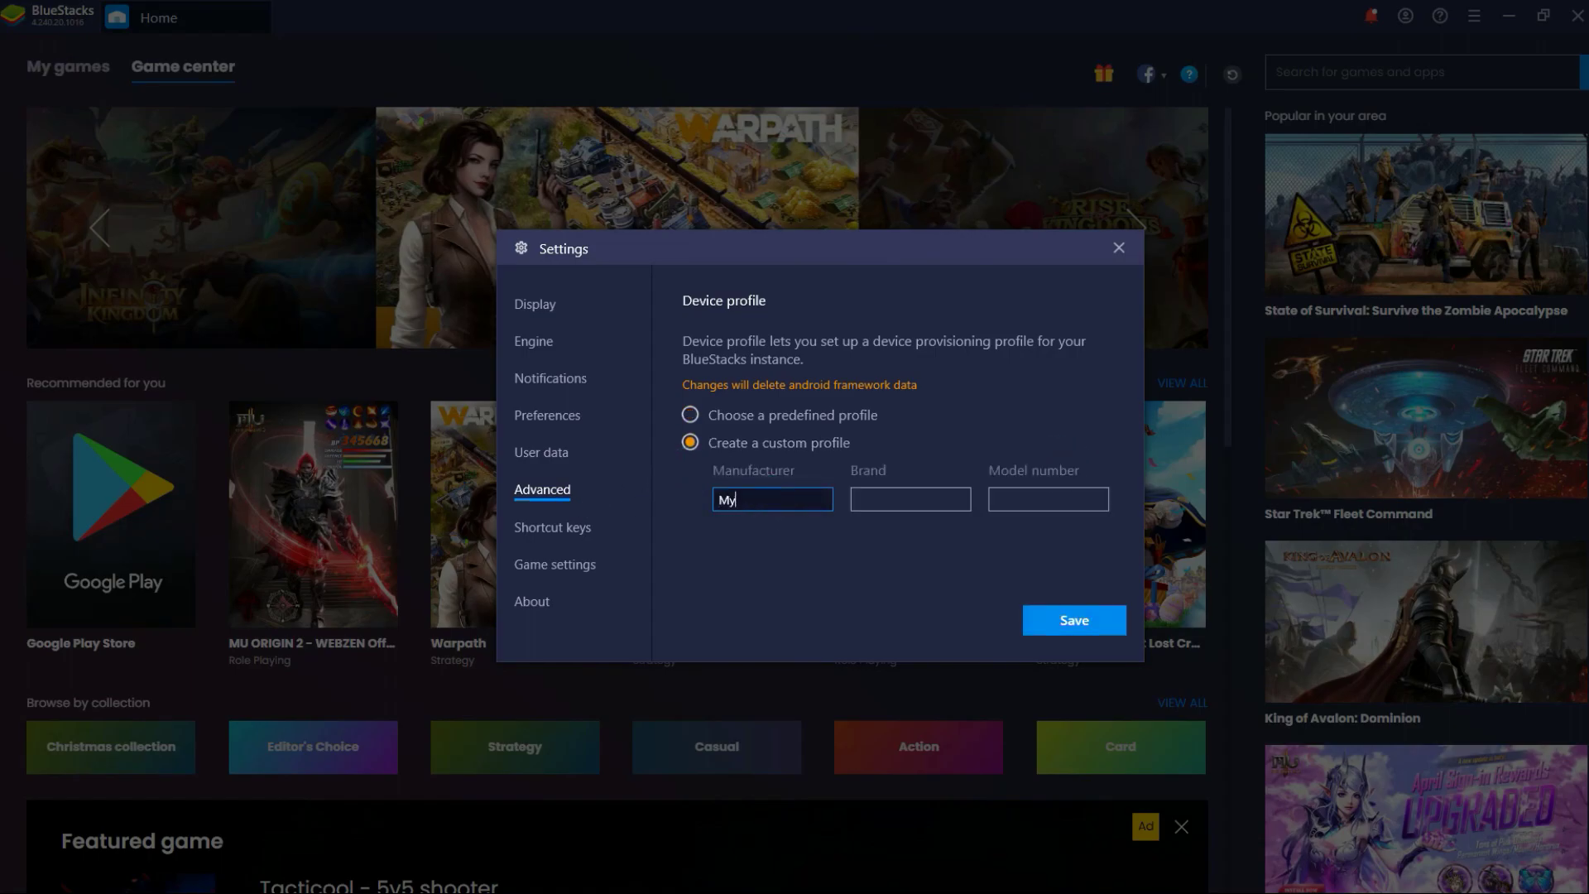
pyautogui.write('Phone')
pyautogui.press('Tab')
pyautogui.write('M')
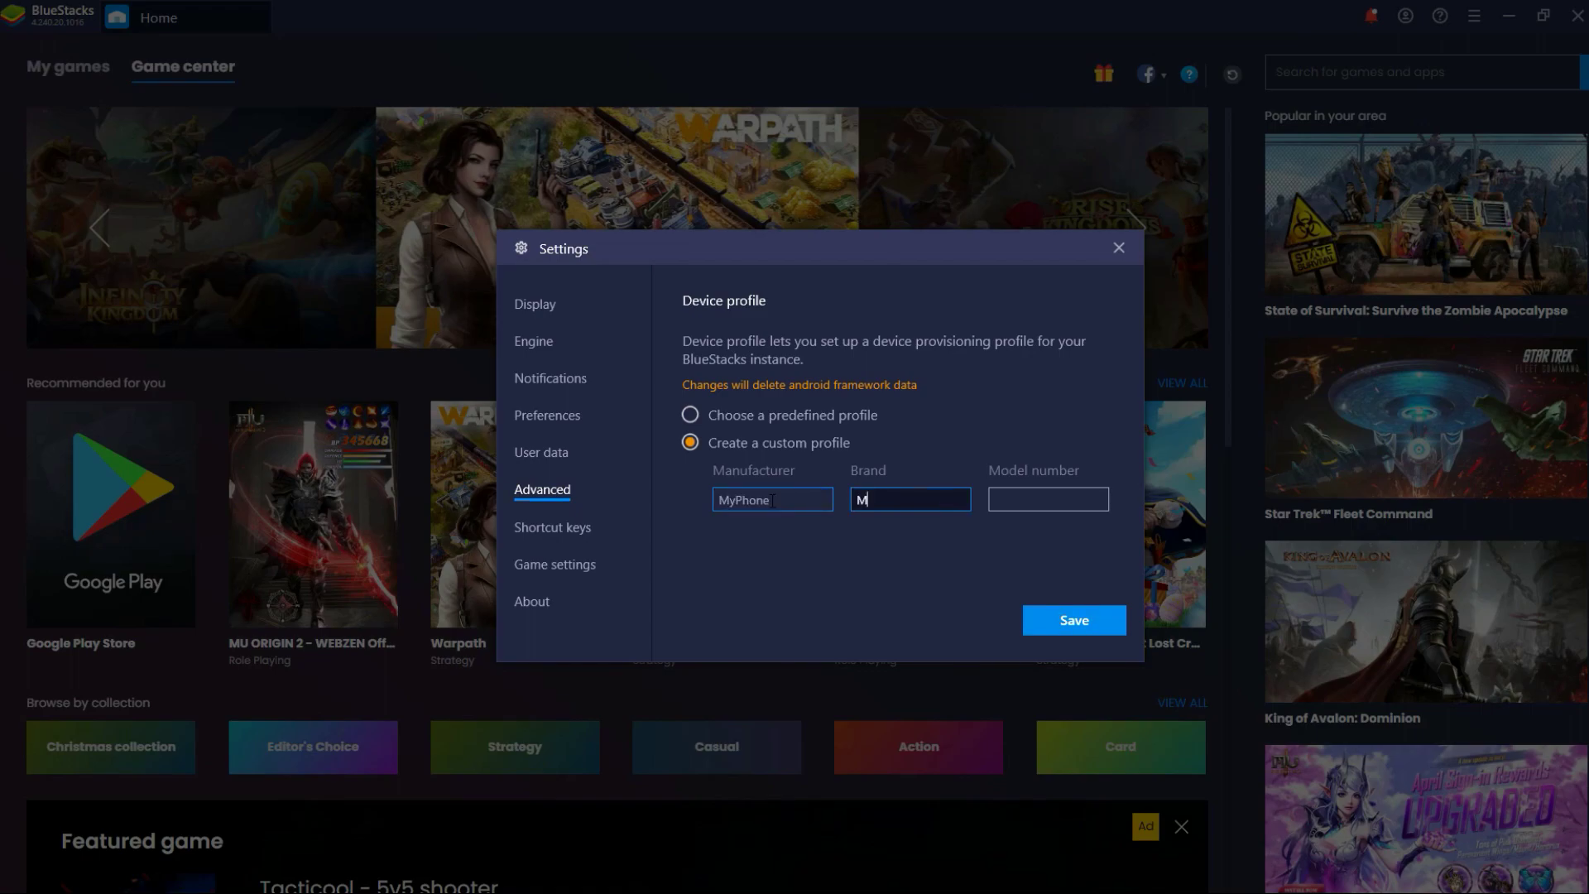
pyautogui.write('yP')
pyautogui.press('BackSpace')
pyautogui.write('Phone')
pyautogui.press('Tab')
pyautogui.write('MyXl3')
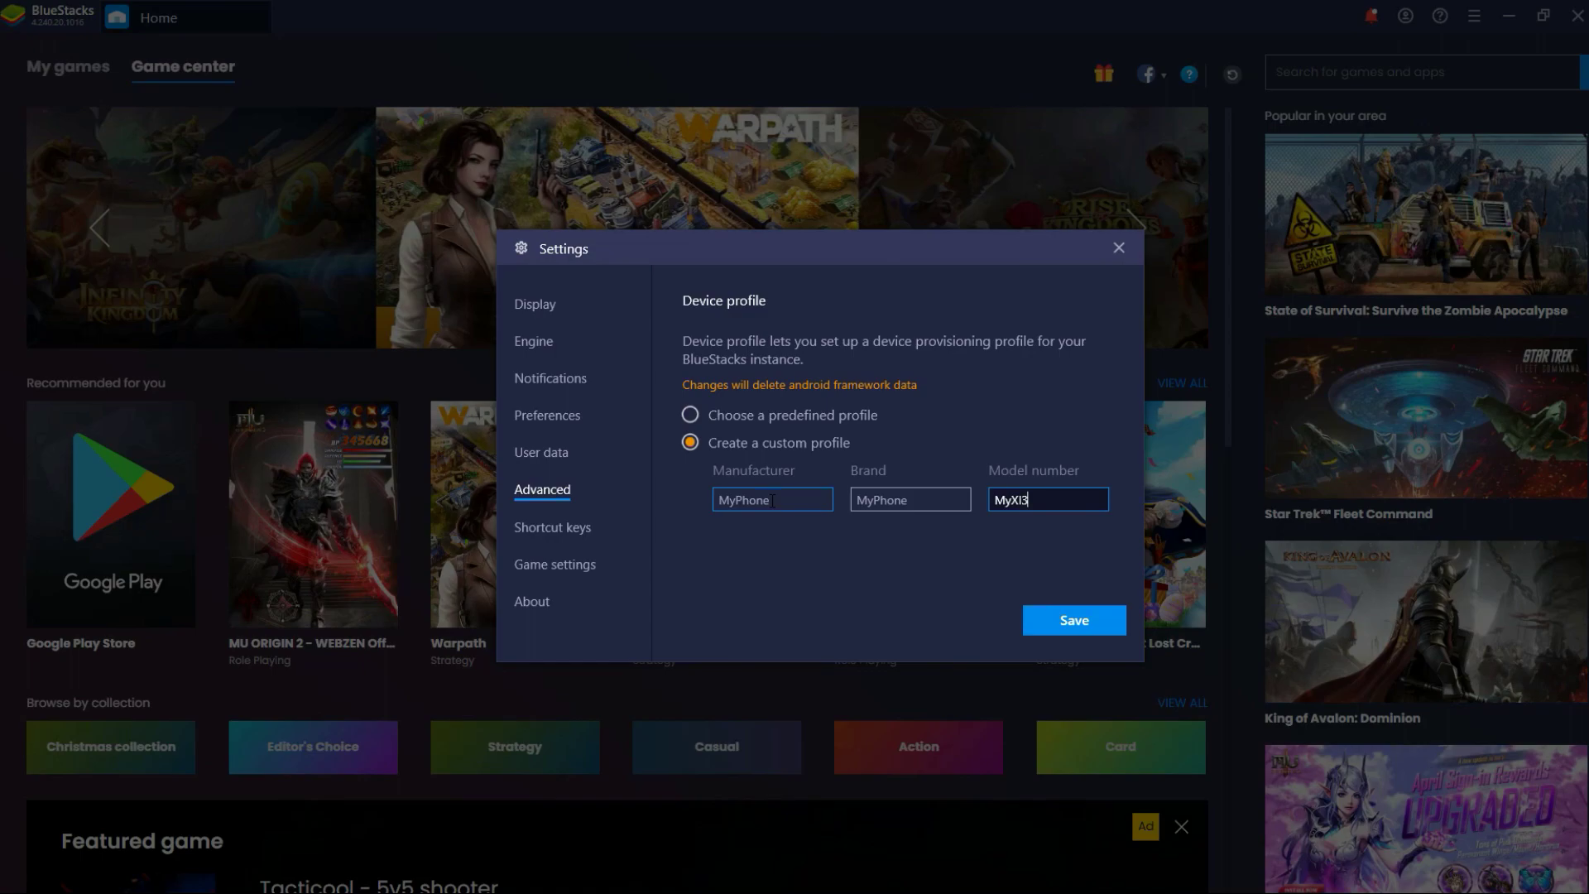
pyautogui.click(1077, 554)
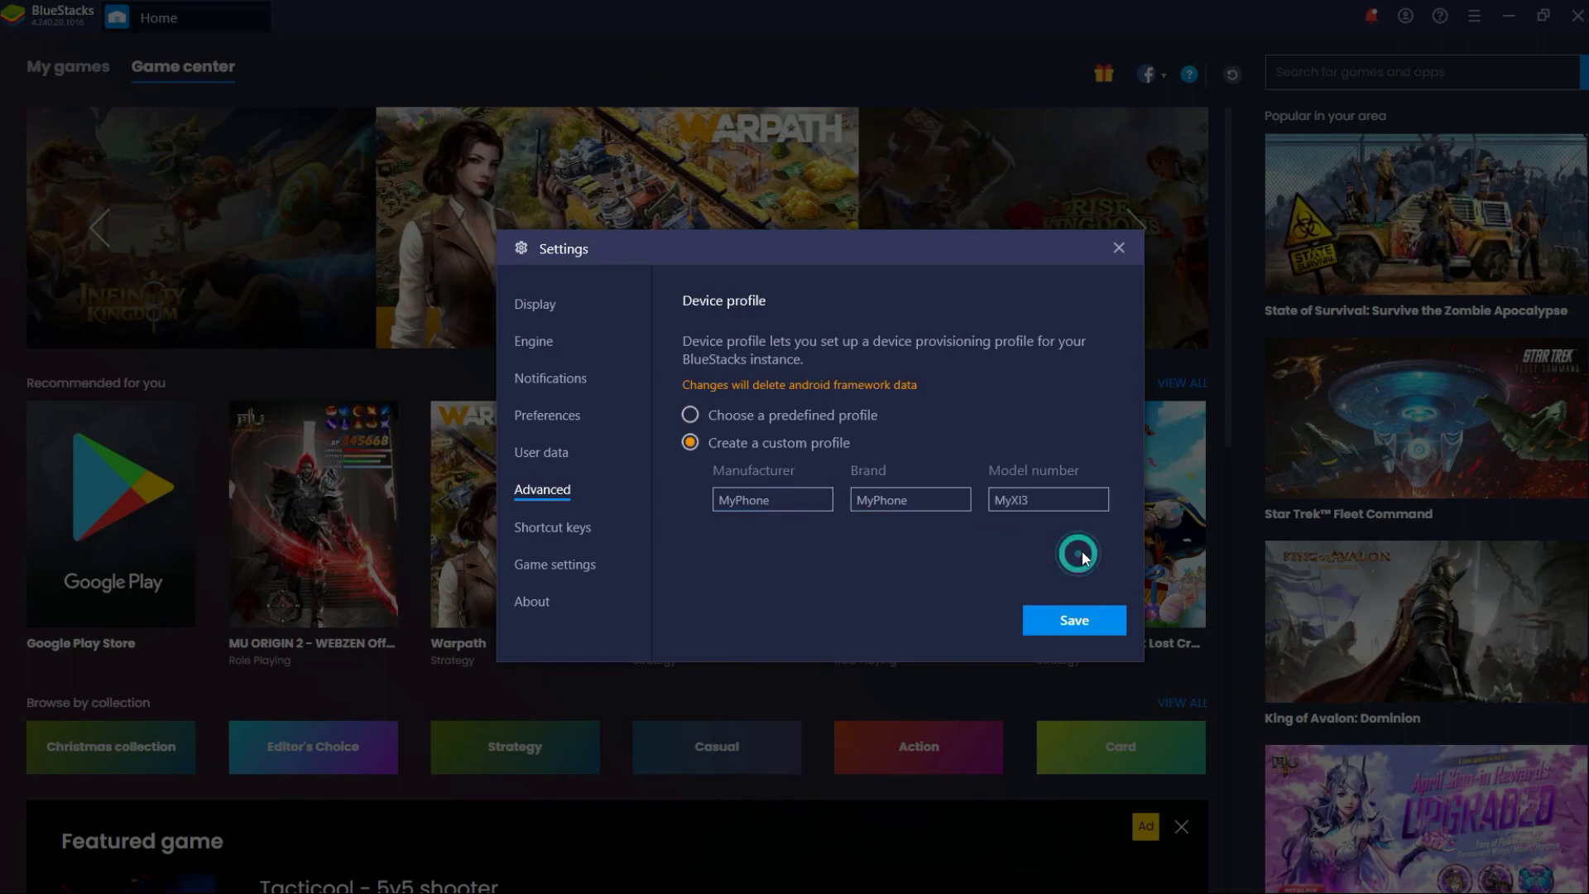
pyautogui.click(1076, 627)
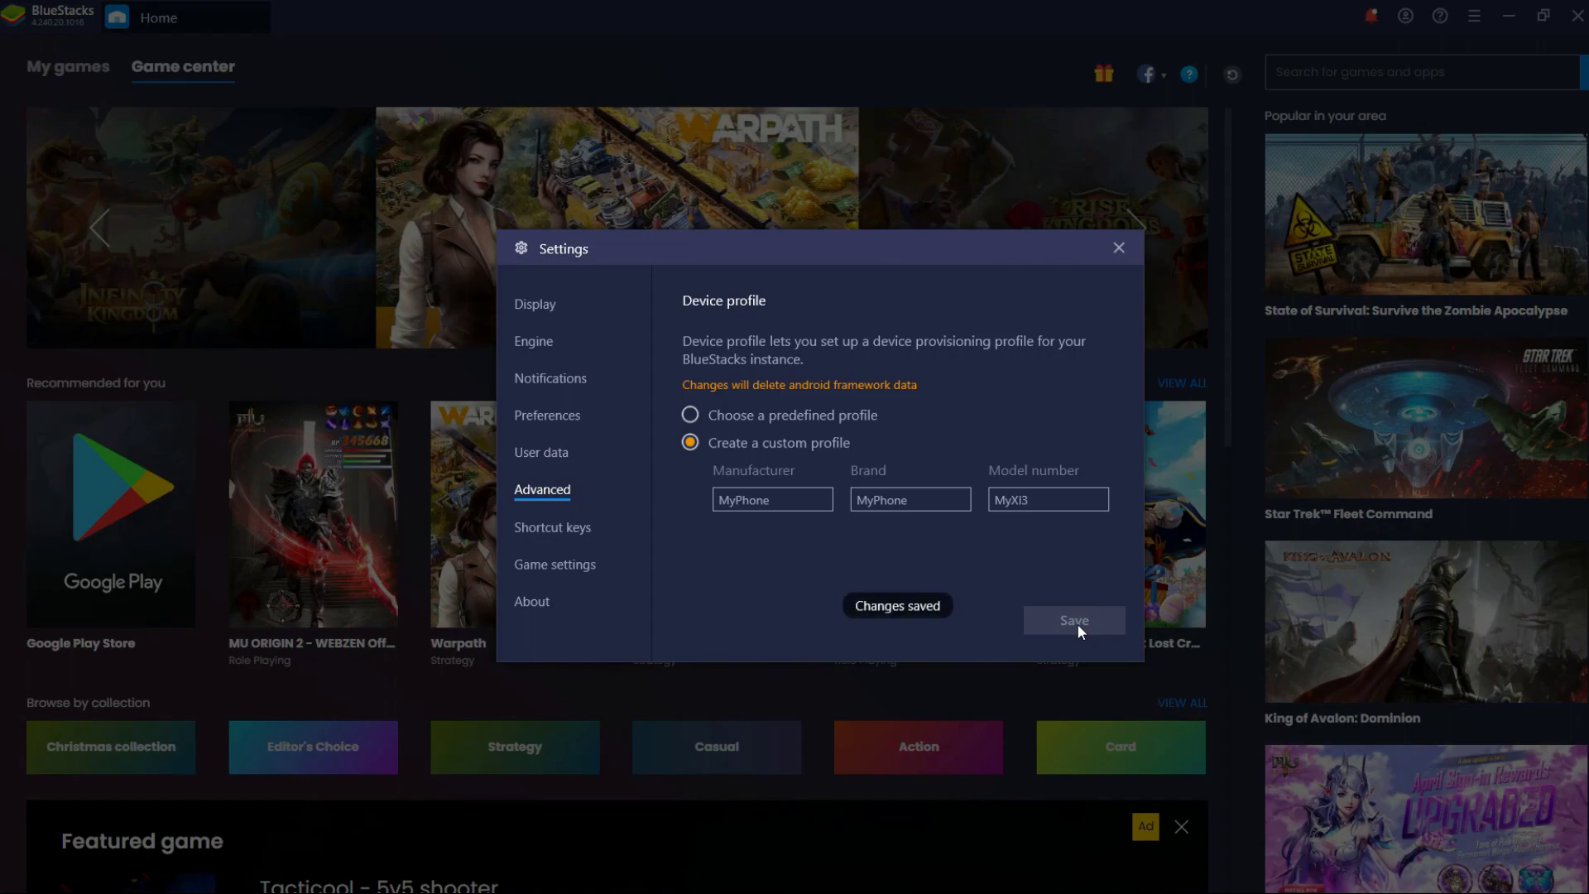
pyautogui.click(1119, 250)
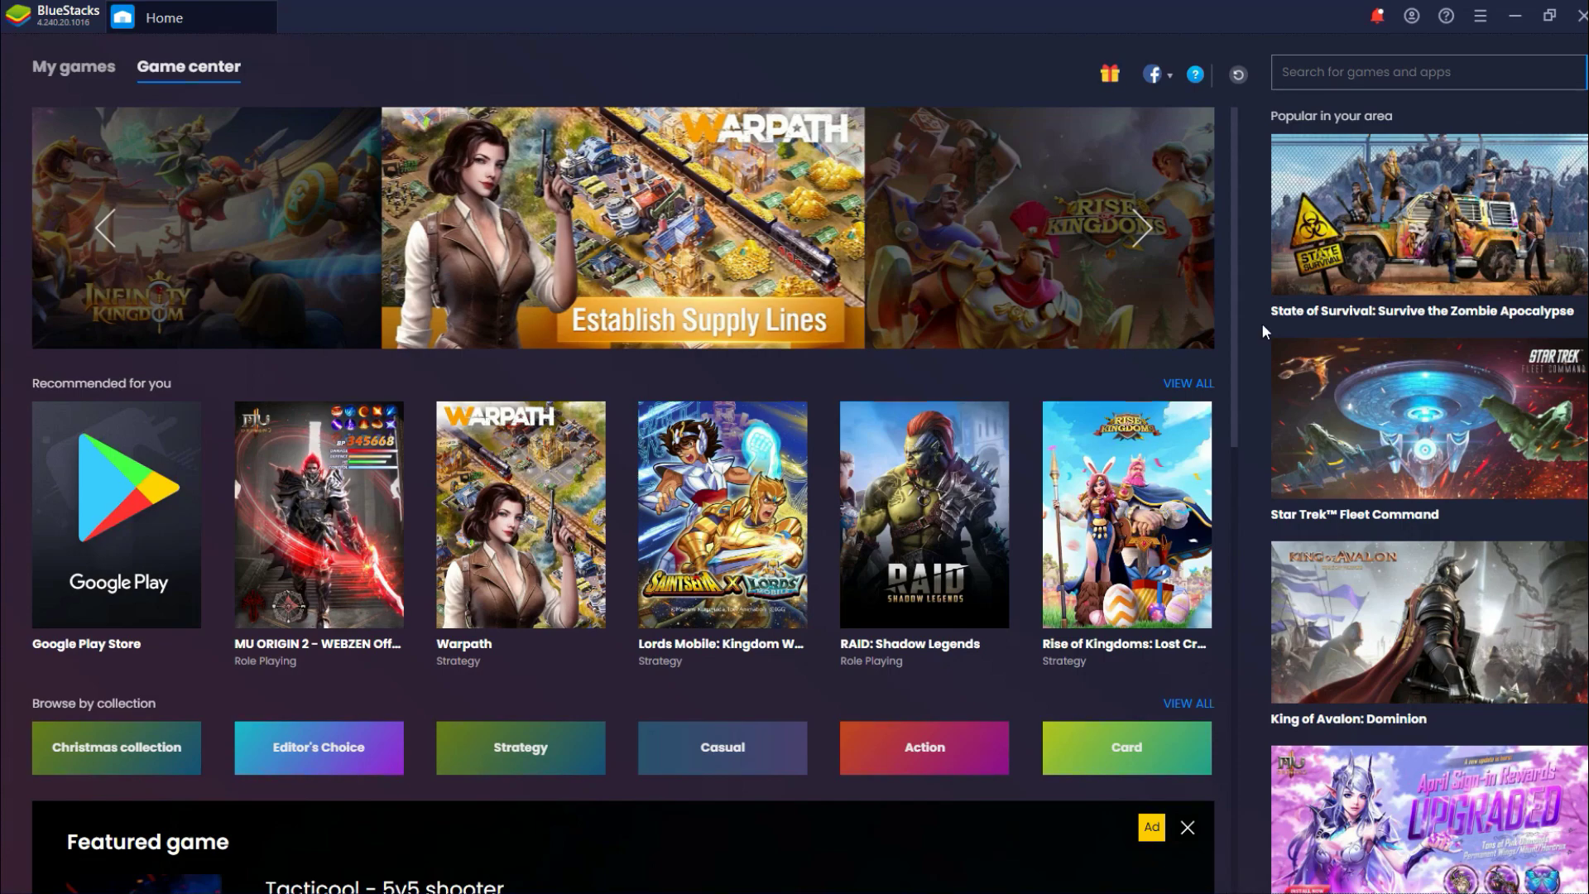
# Search the BlueStacks games-and-apps catalogue for 'browser'
pyautogui.click(1412, 70)
pyautogui.write('browser')
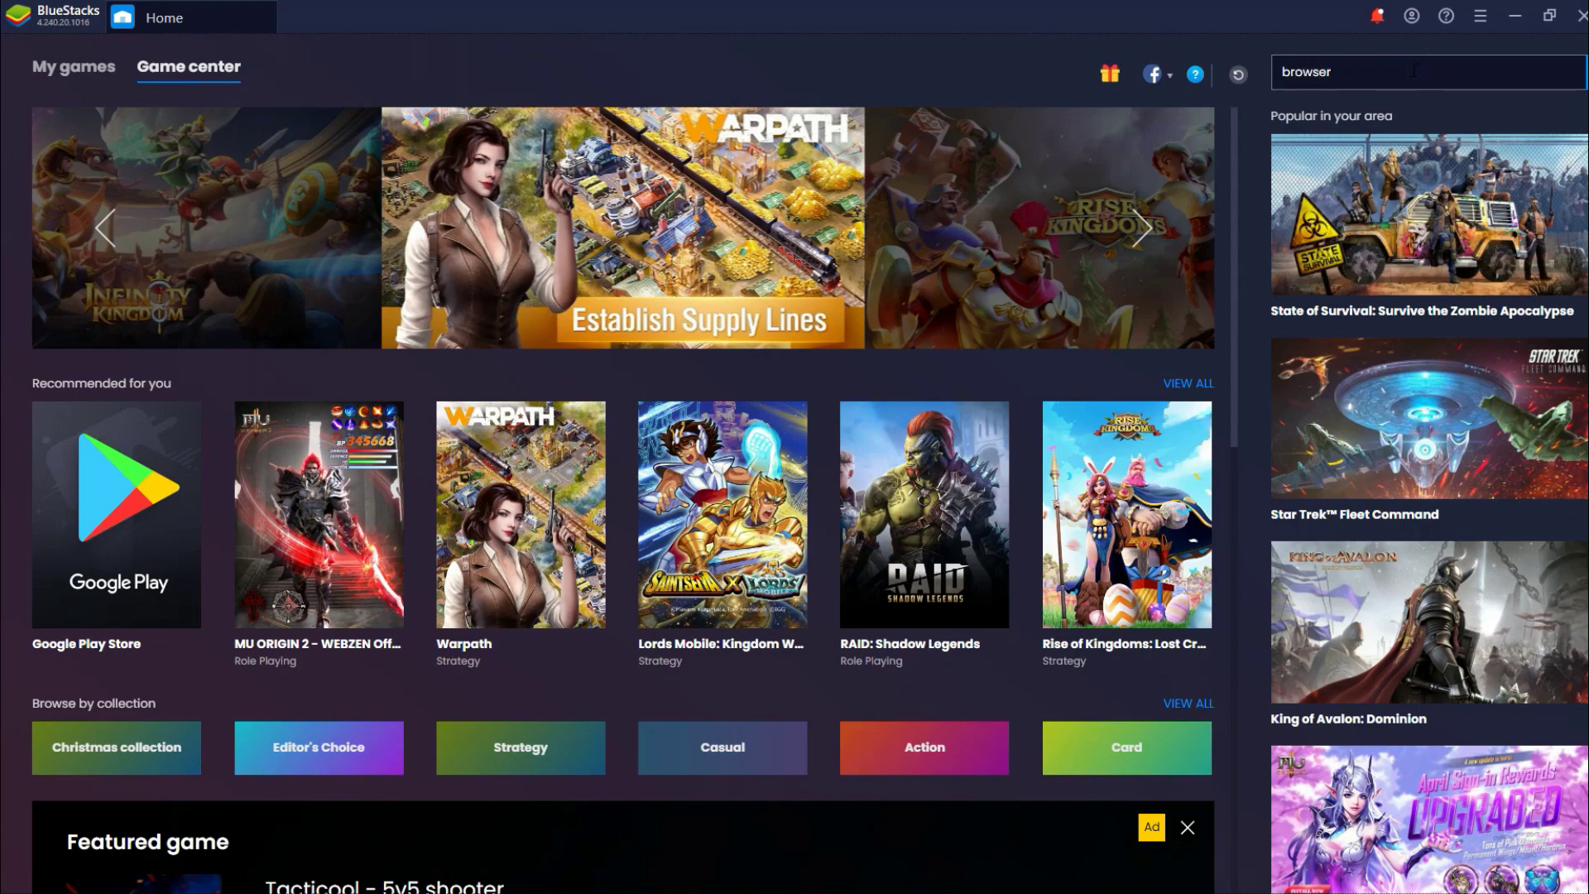
pyautogui.press('Return')
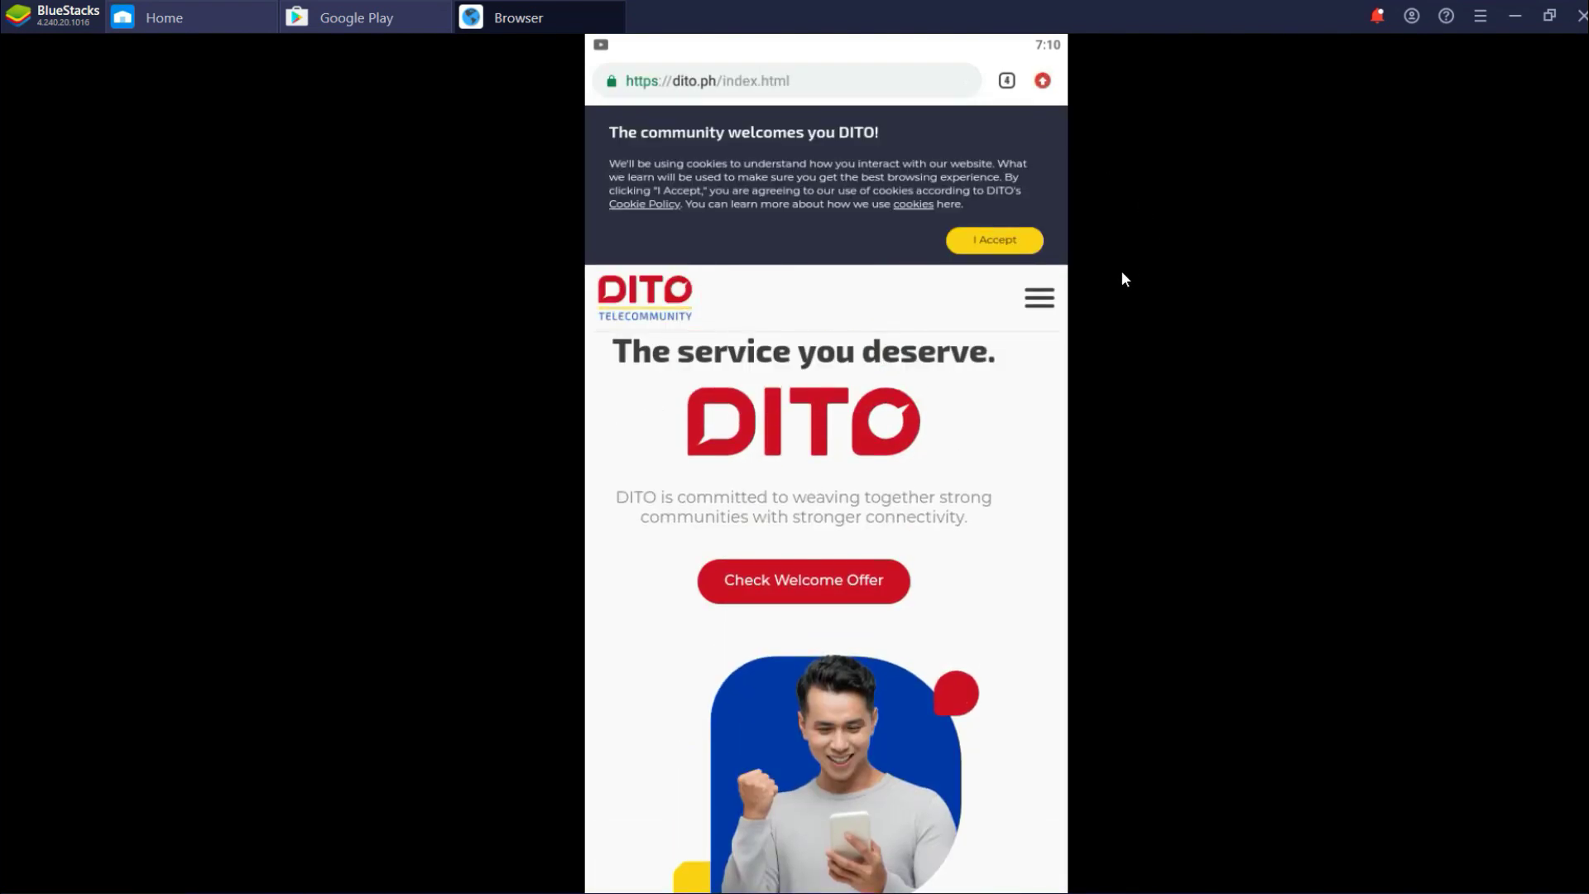
# Scroll down and open the 'I want to purchase ONLINE' welcome-offer page
pyautogui.scroll(-10, 989, 424)
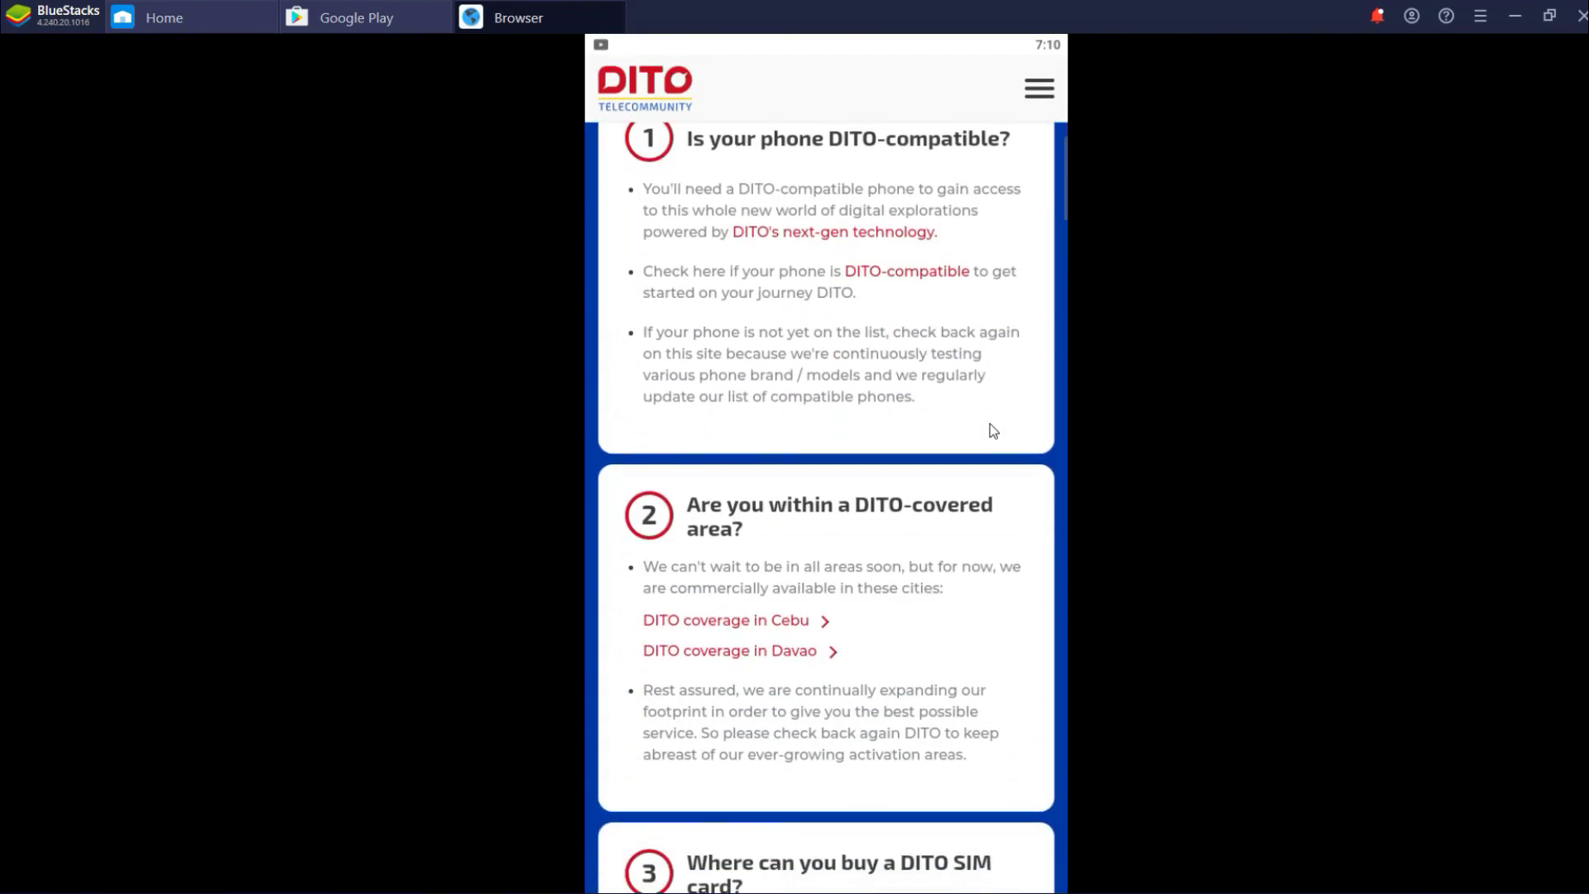
pyautogui.scroll(-5, 993, 431)
pyautogui.click(828, 612)
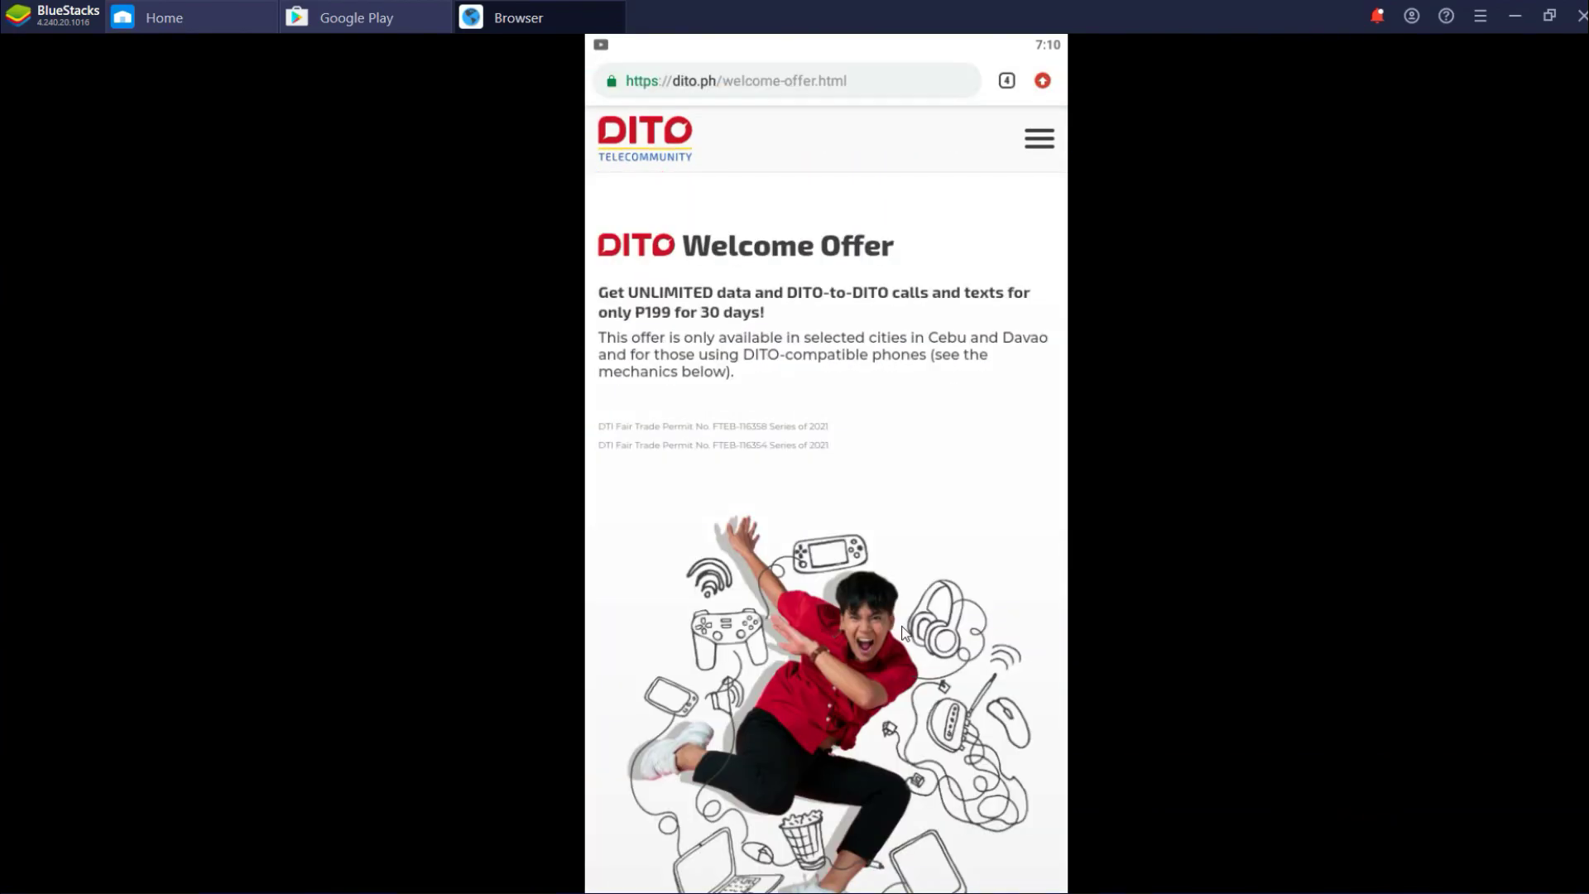
# Go to the Third Channel sign-up page on join.dito.ph from the address-bar suggestions
pyautogui.scroll(-10, 902, 629)
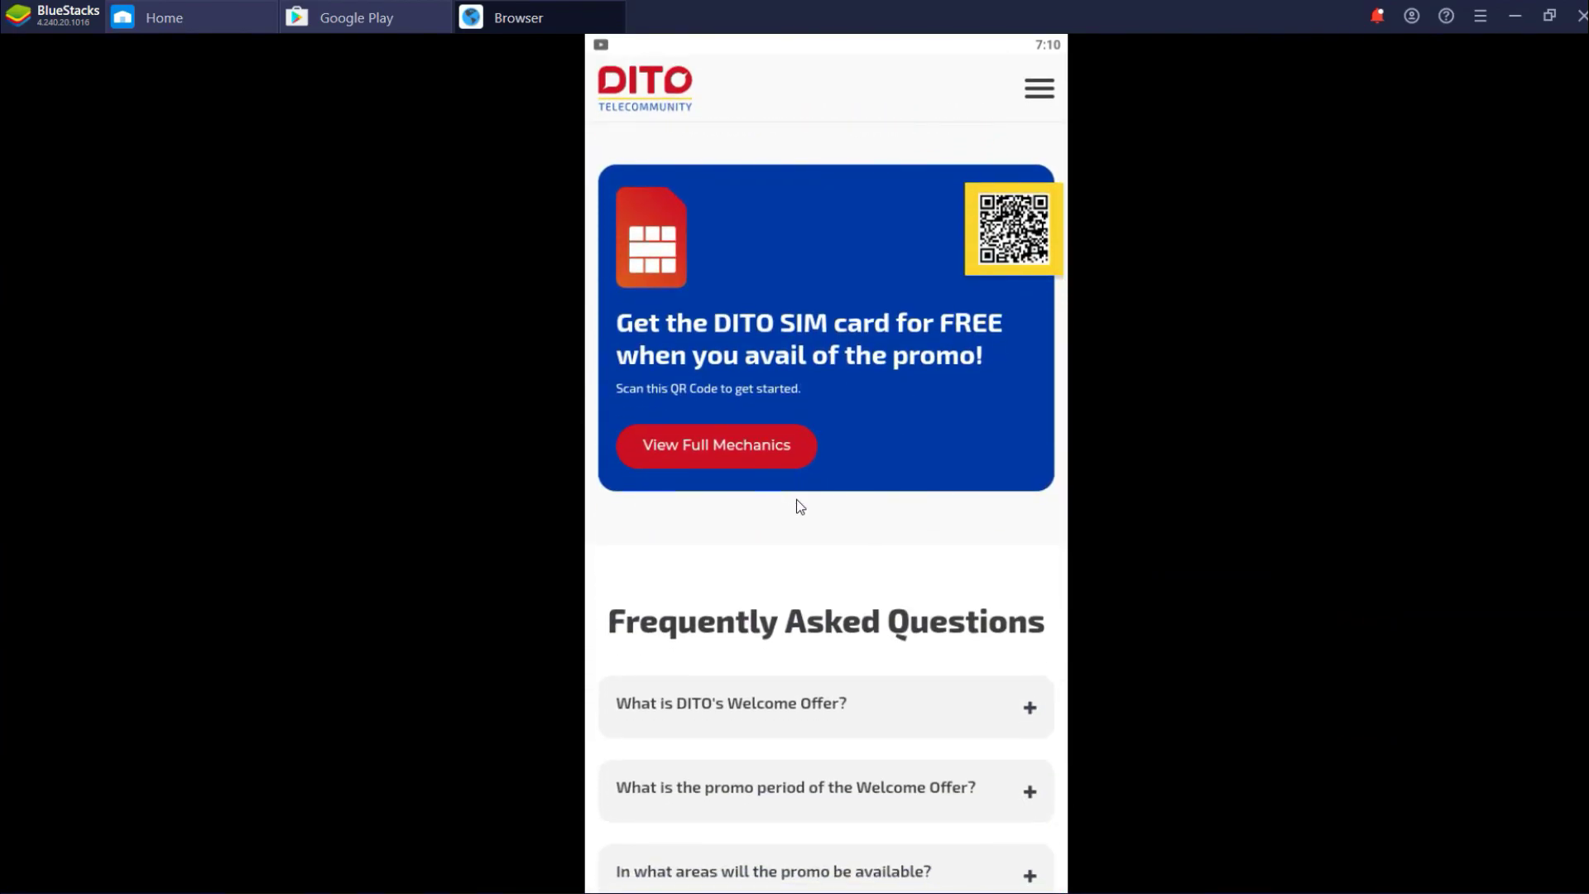
pyautogui.scroll(6, 997, 249)
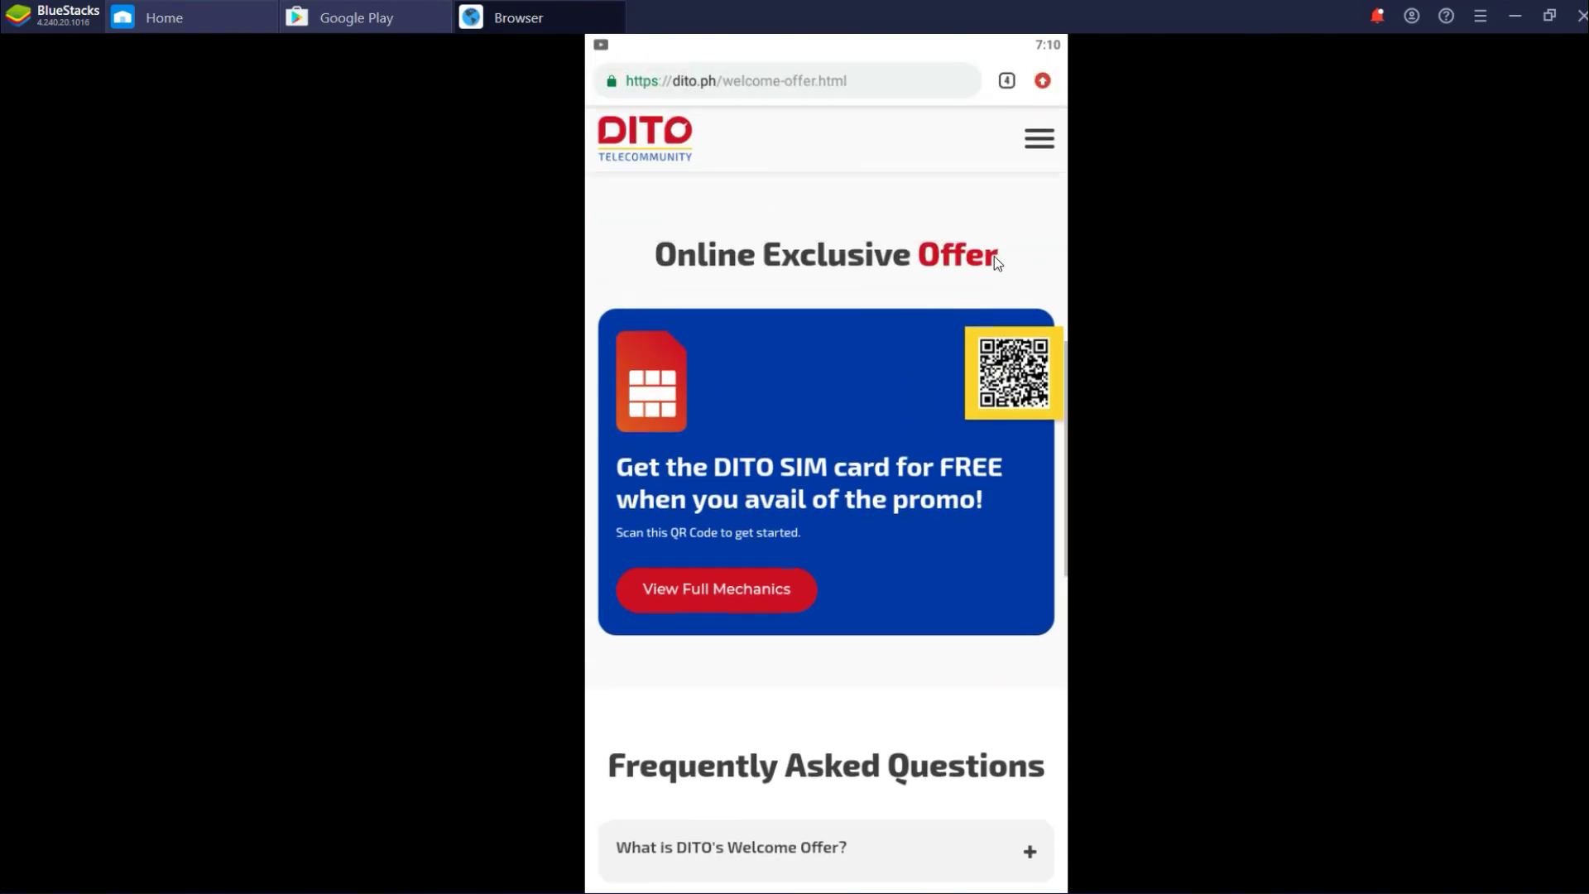
pyautogui.click(860, 93)
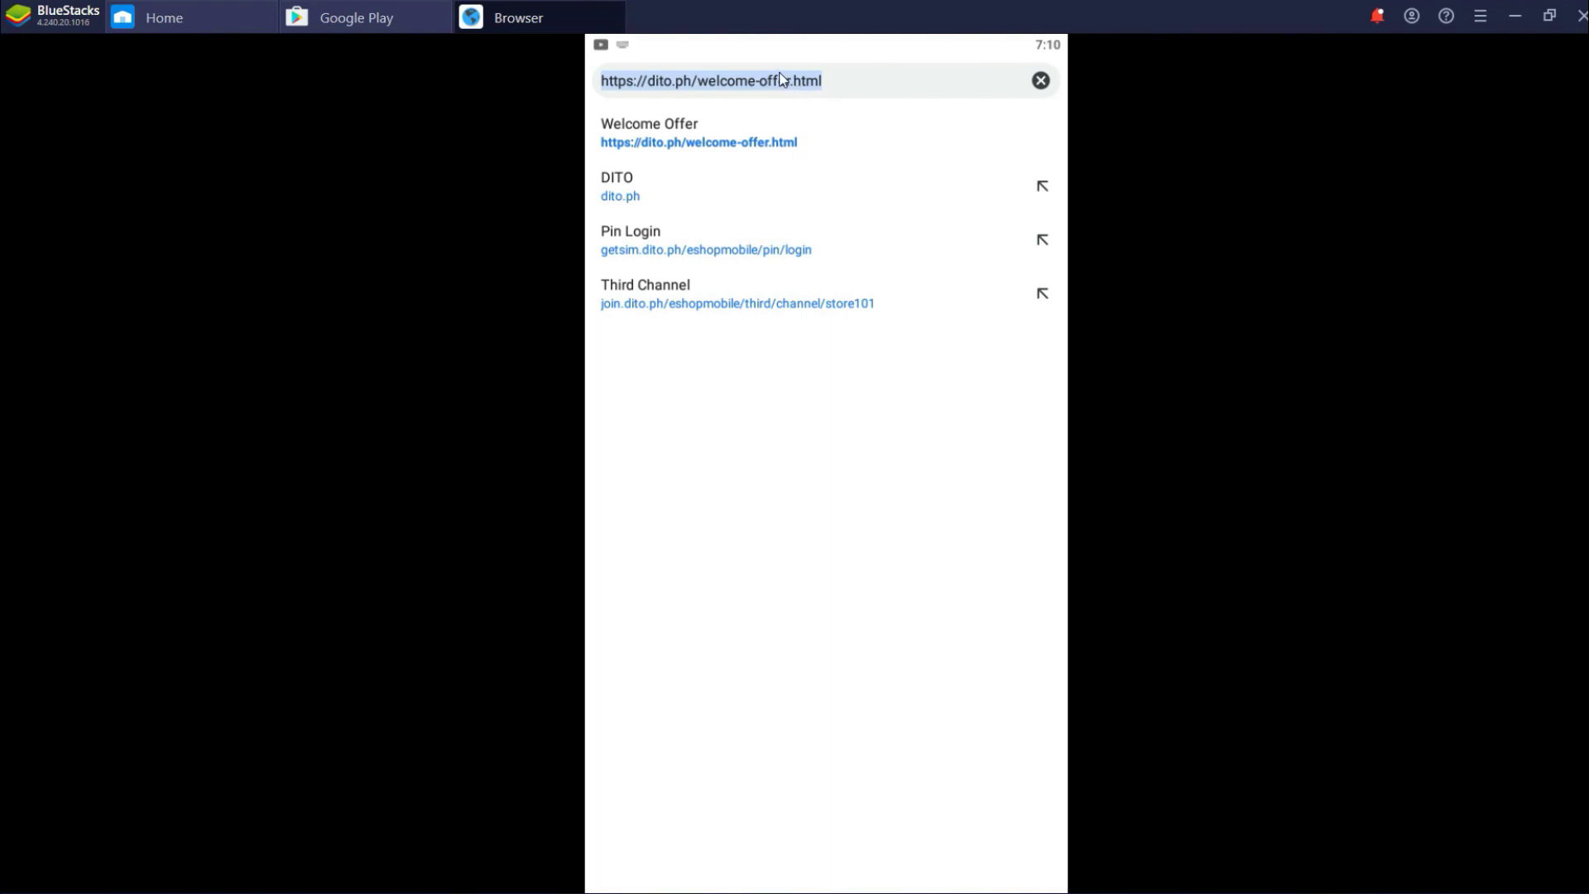
pyautogui.click(789, 305)
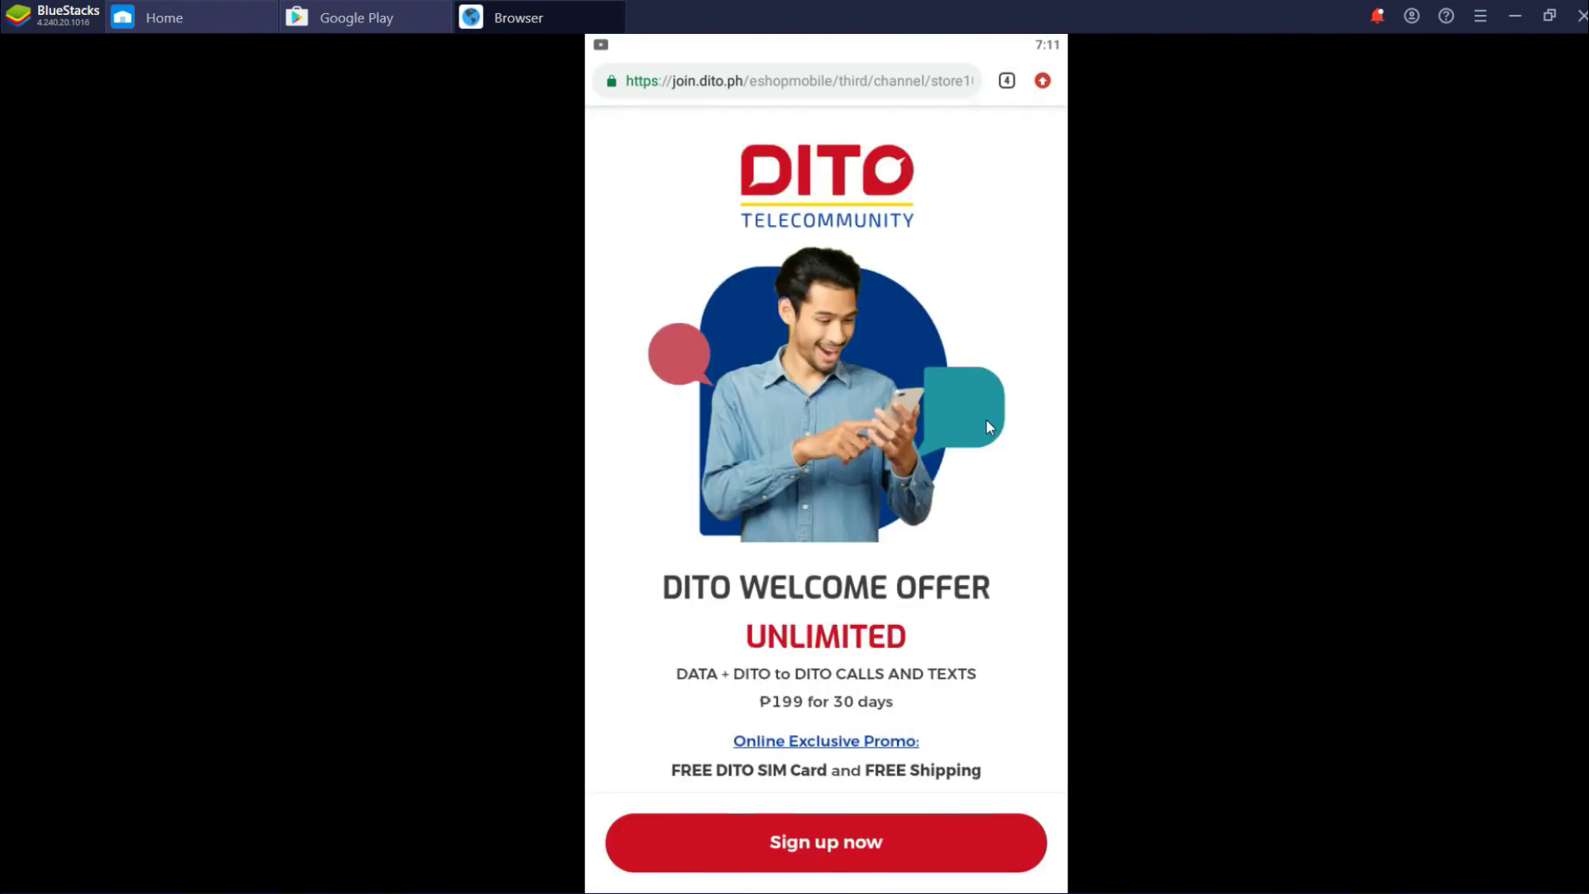
# Start sign-up, set the location to CITY OF CEBU (Capital) and accept the Privacy Statement
pyautogui.click(901, 835)
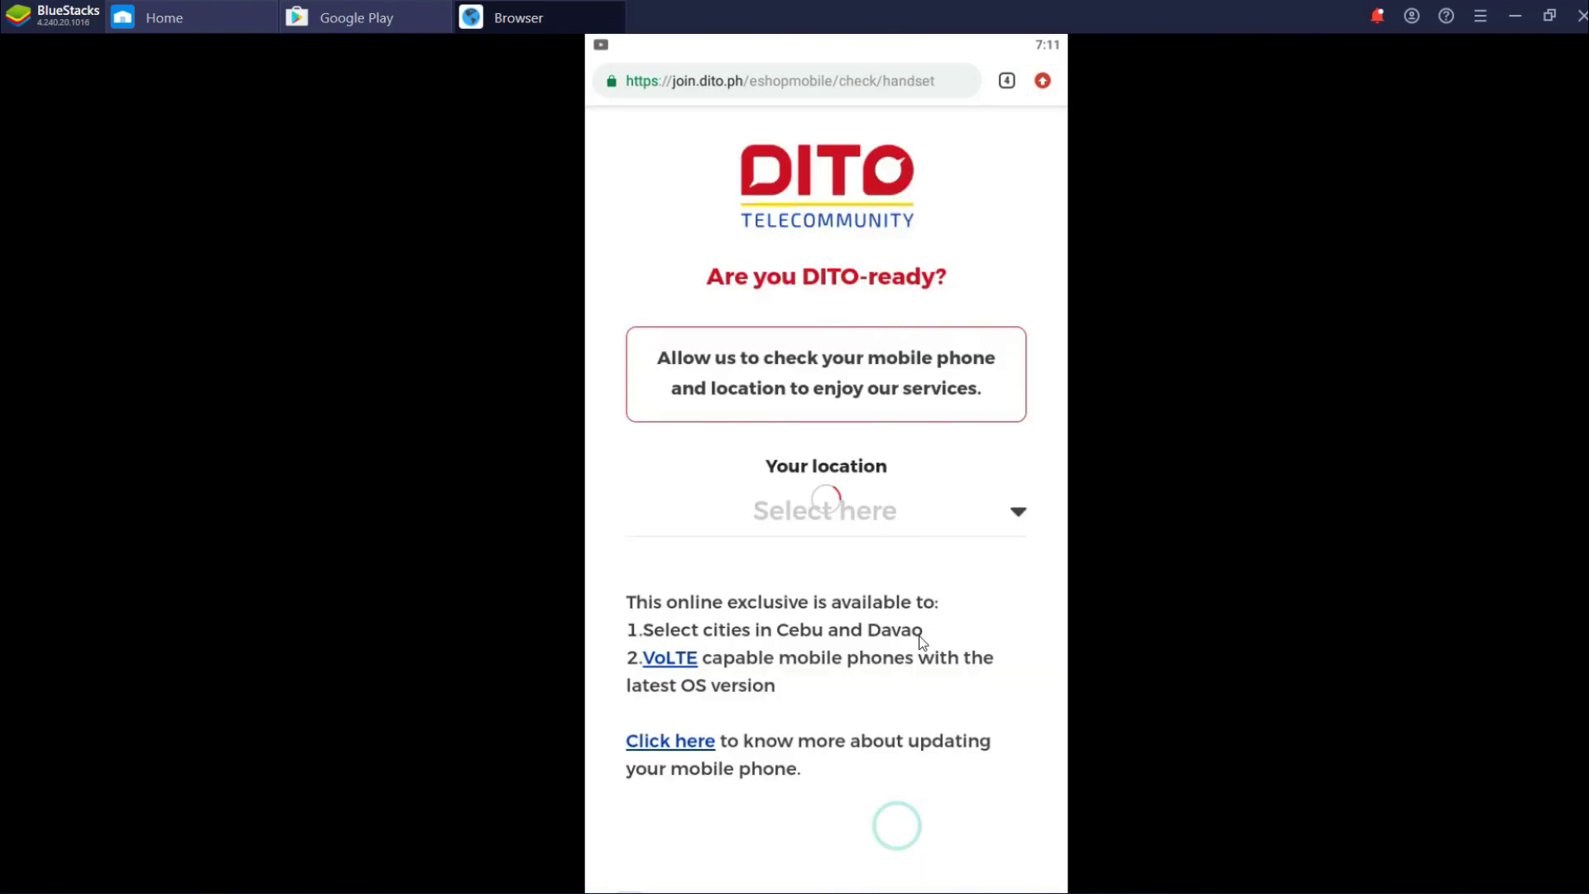
pyautogui.click(983, 513)
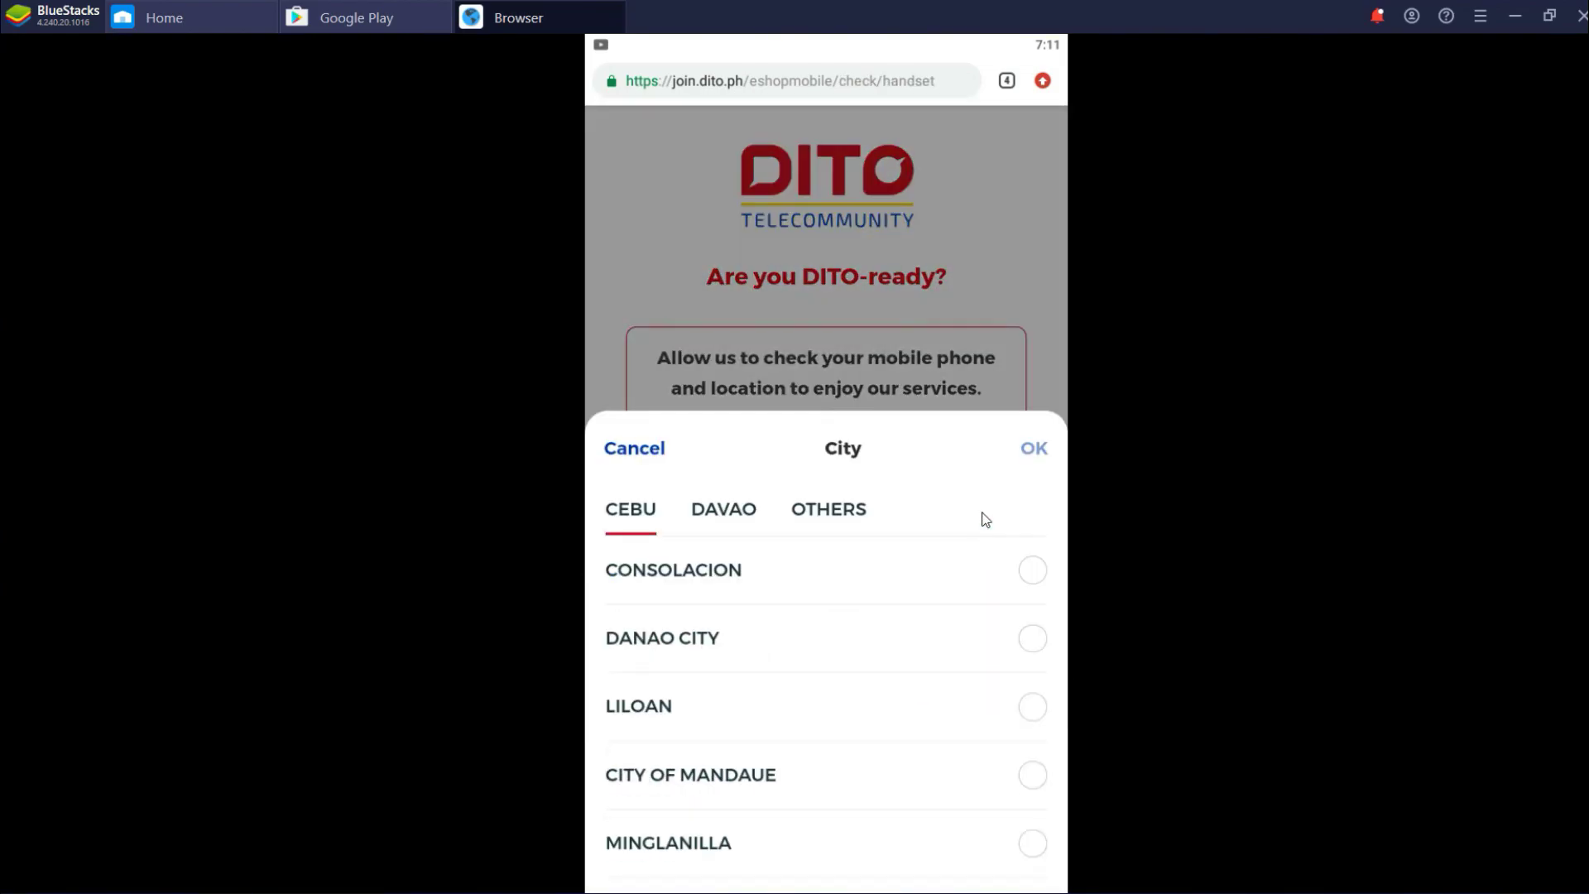
pyautogui.moveTo(905, 816); pyautogui.dragTo(944, 482)
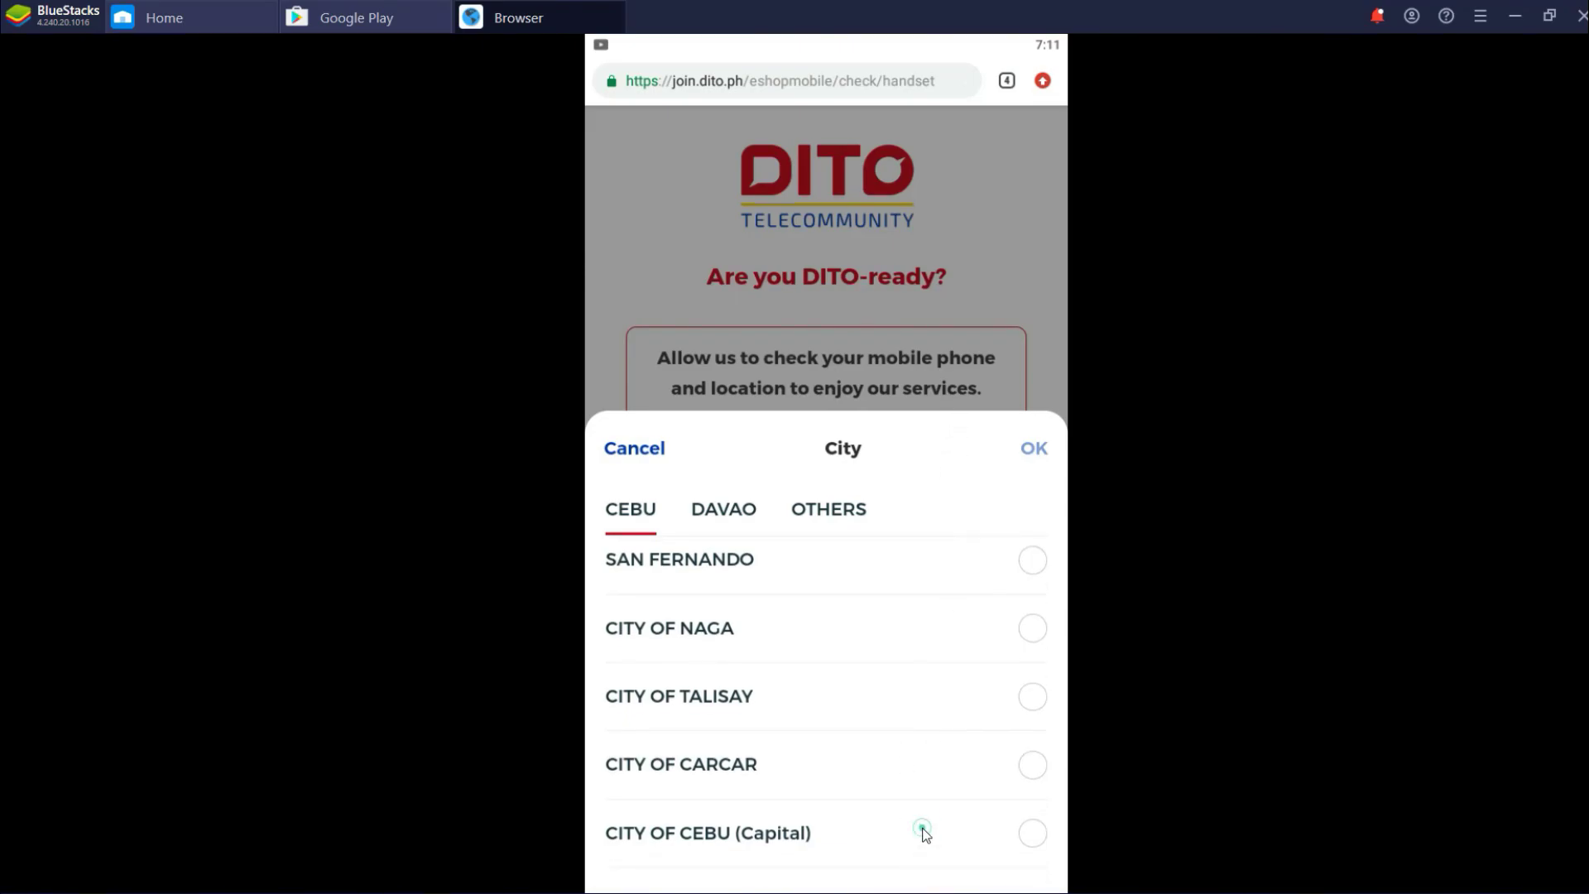
pyautogui.click(920, 827)
pyautogui.click(1033, 449)
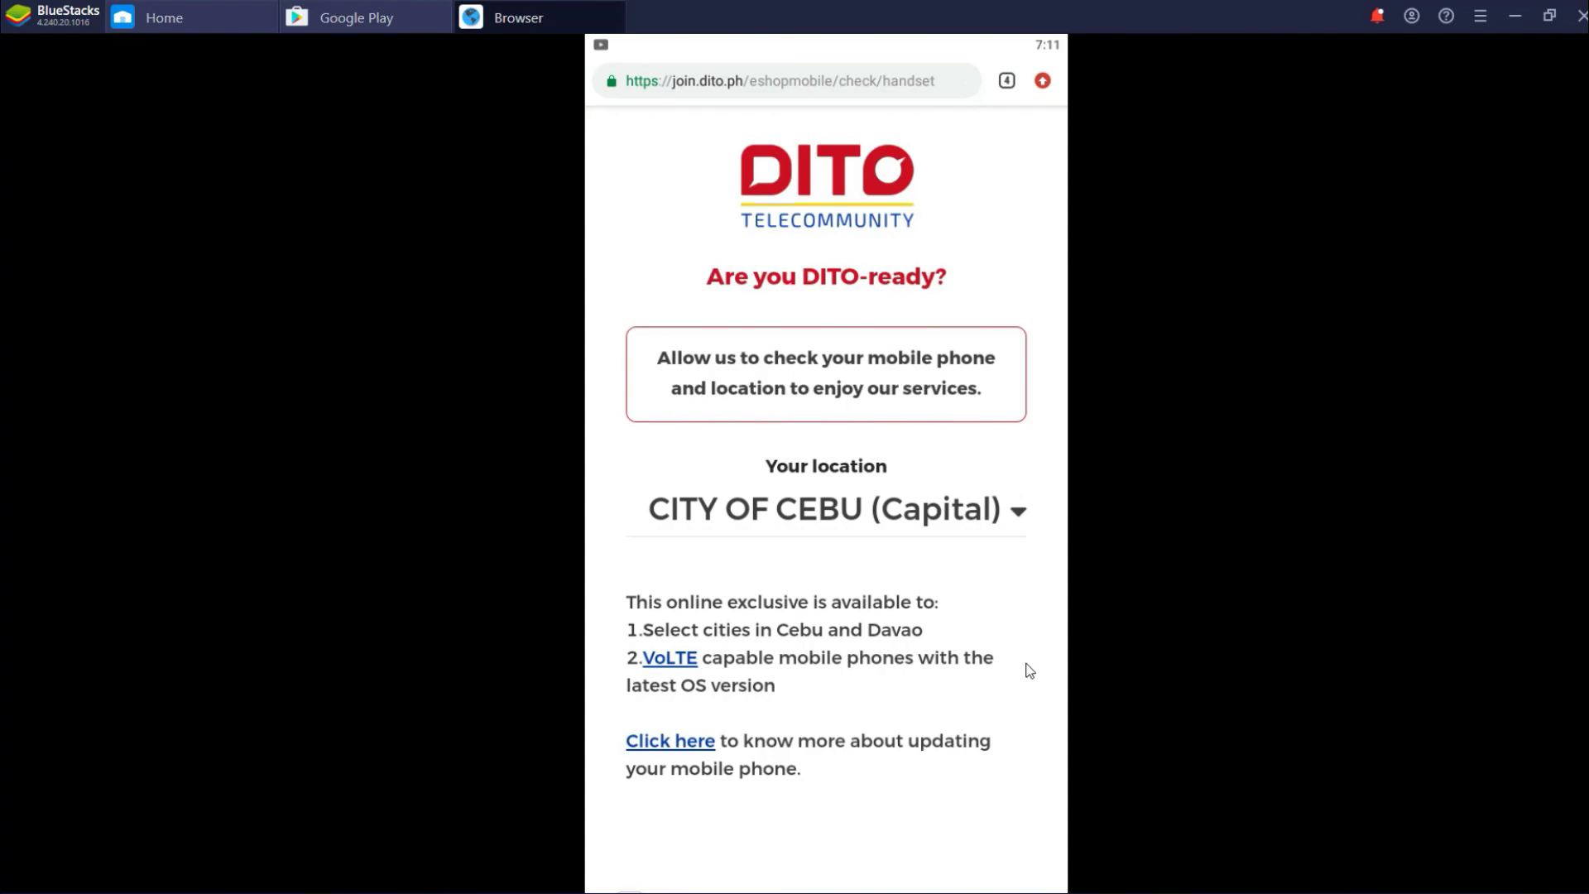
pyautogui.scroll(-3, 1029, 671)
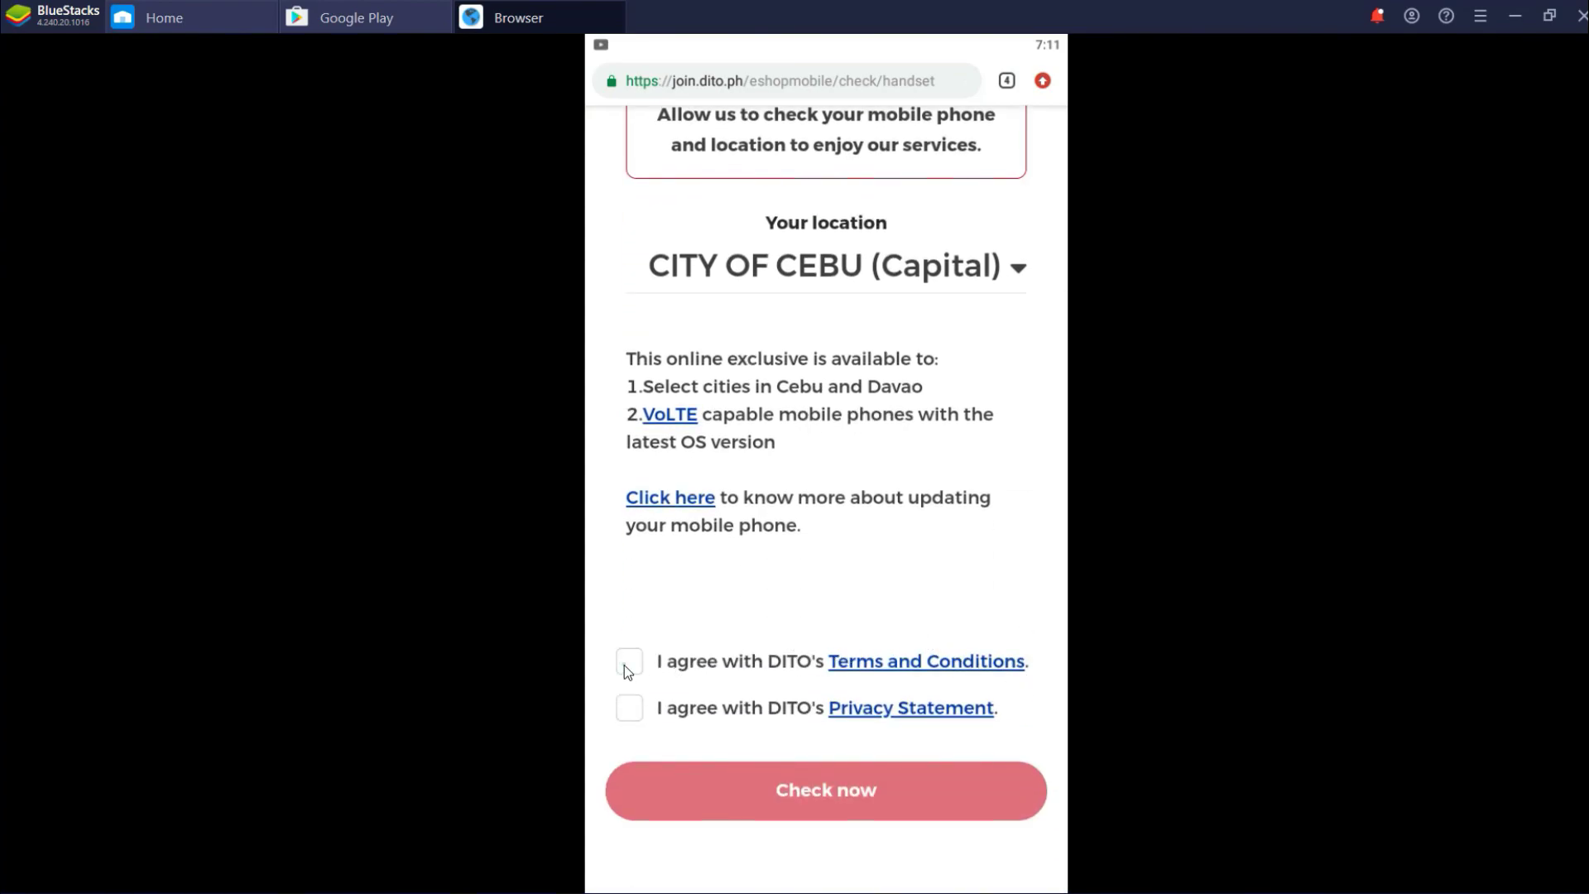
pyautogui.click(630, 708)
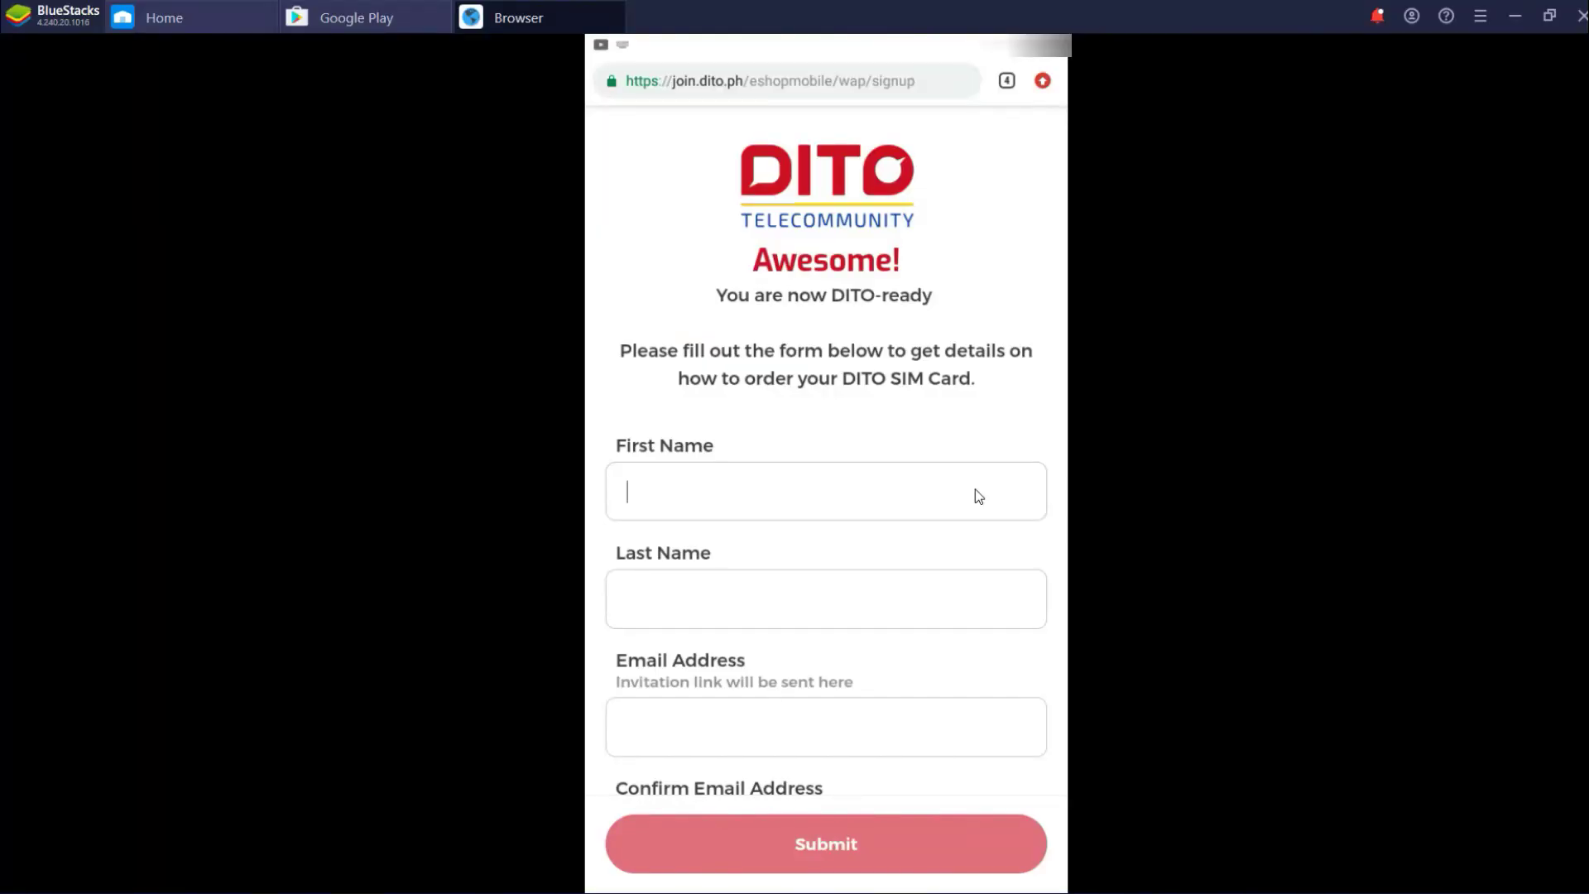
# Fill in the first name, last name, email address and confirmation email on the sign-up form
pyautogui.write('Juan Carlos')
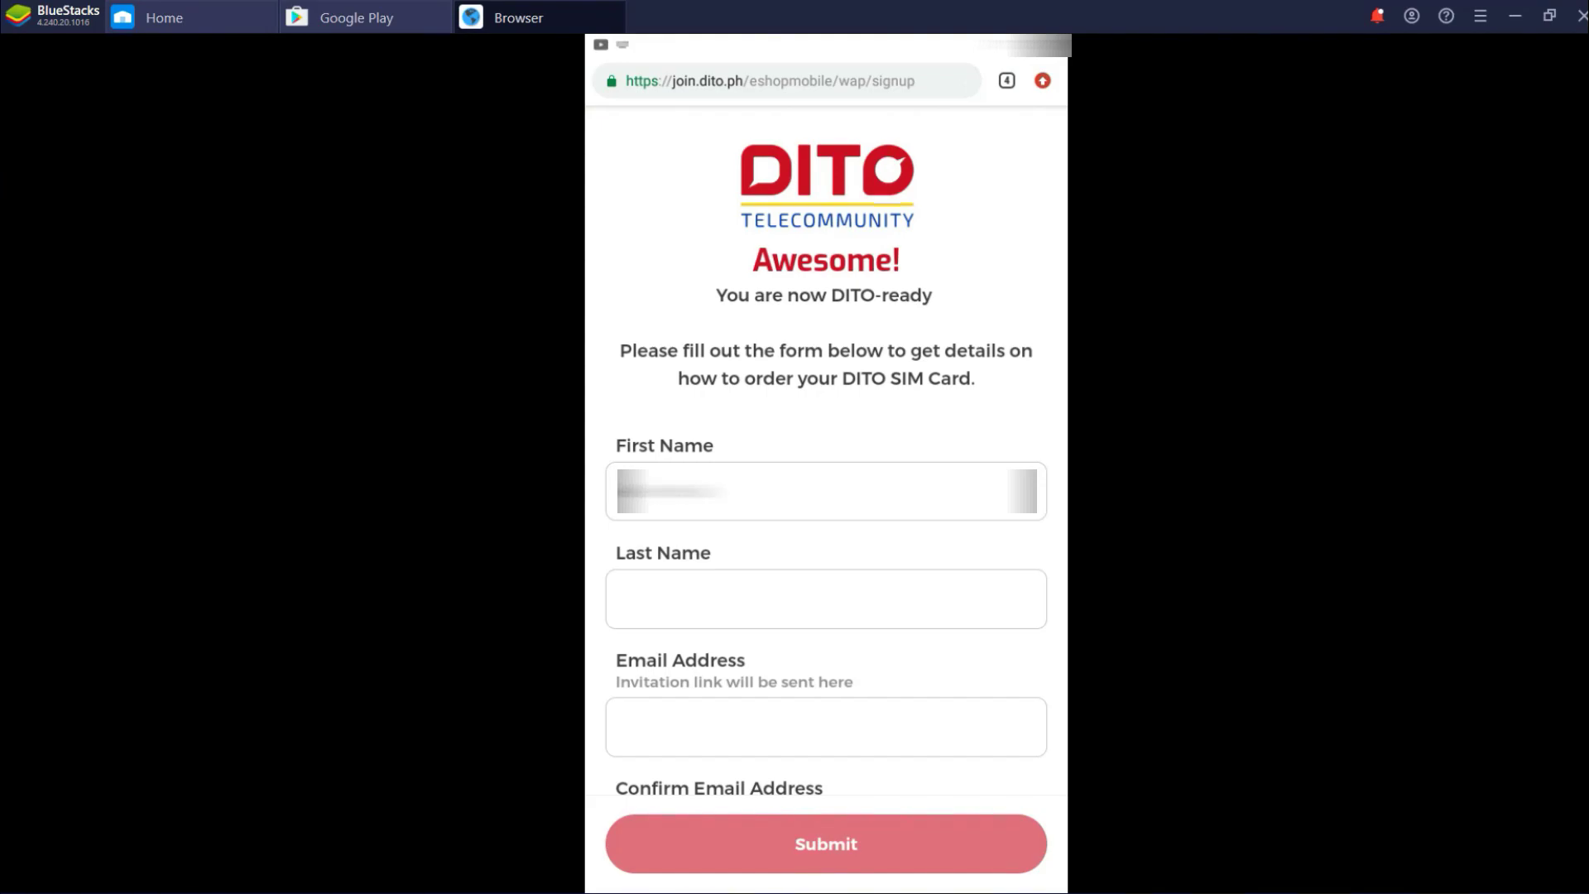
pyautogui.press('Tab')
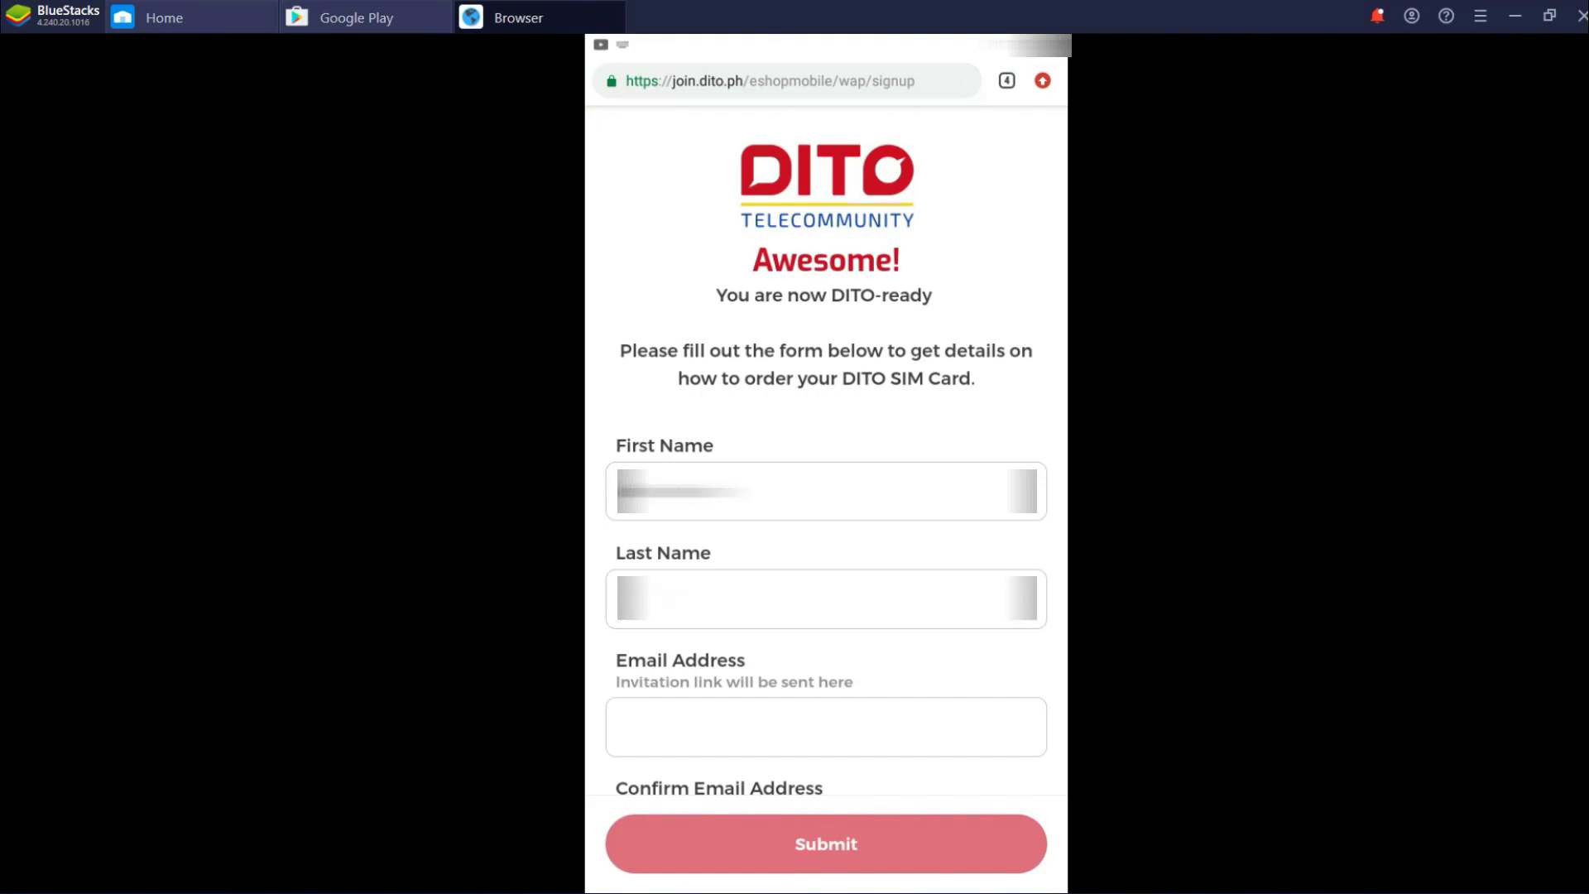
pyautogui.write('Dela Cruz')
pyautogui.press('Tab')
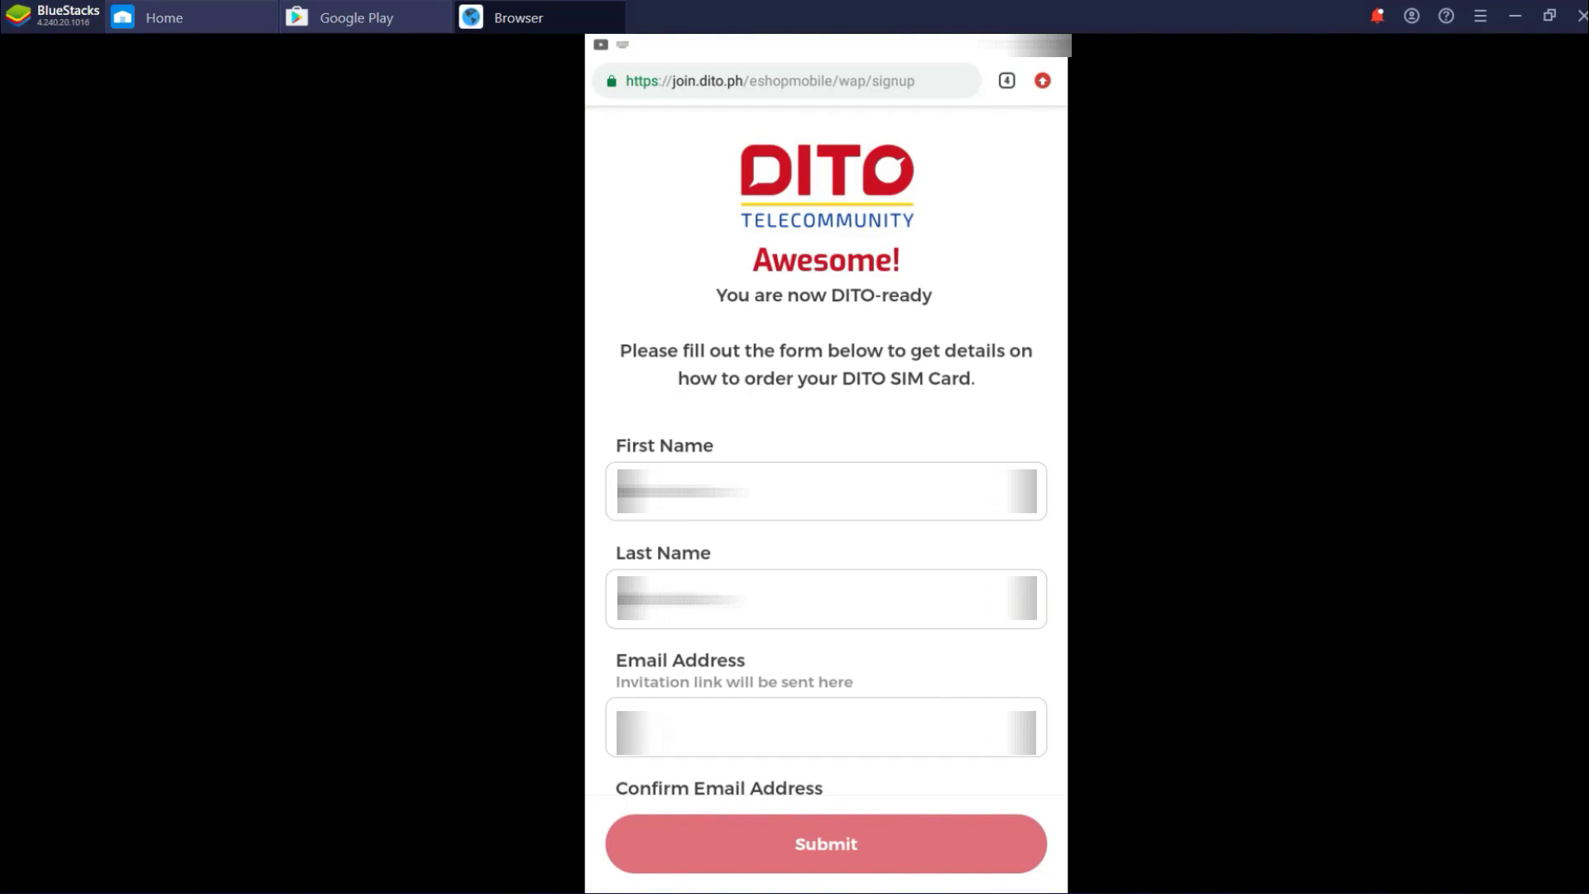
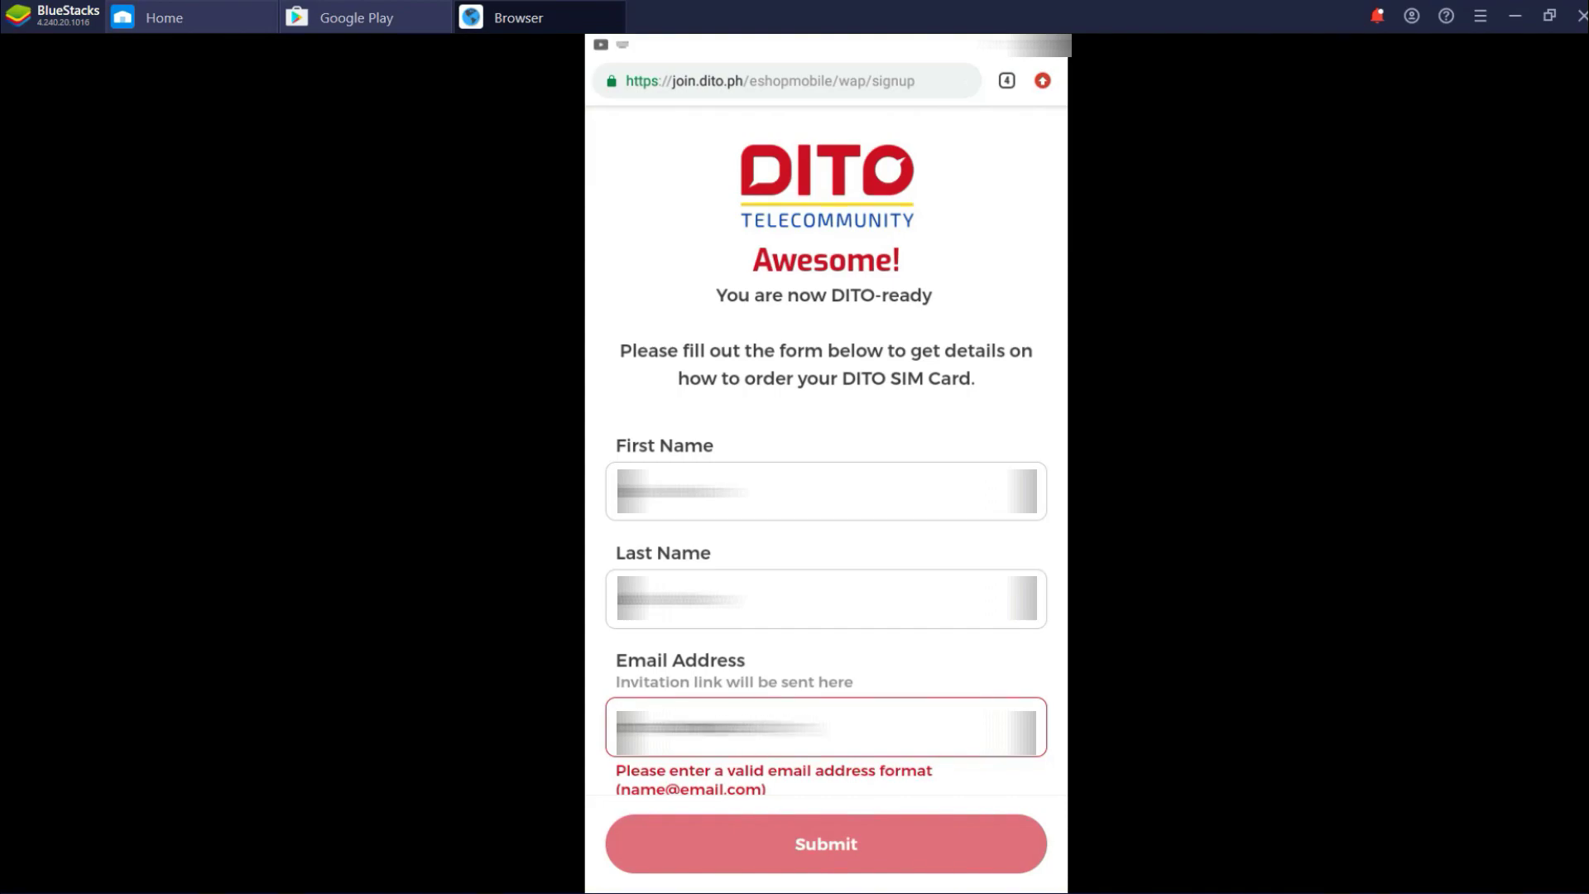
pyautogui.write('om')
pyautogui.scroll(-4, 1046, 567)
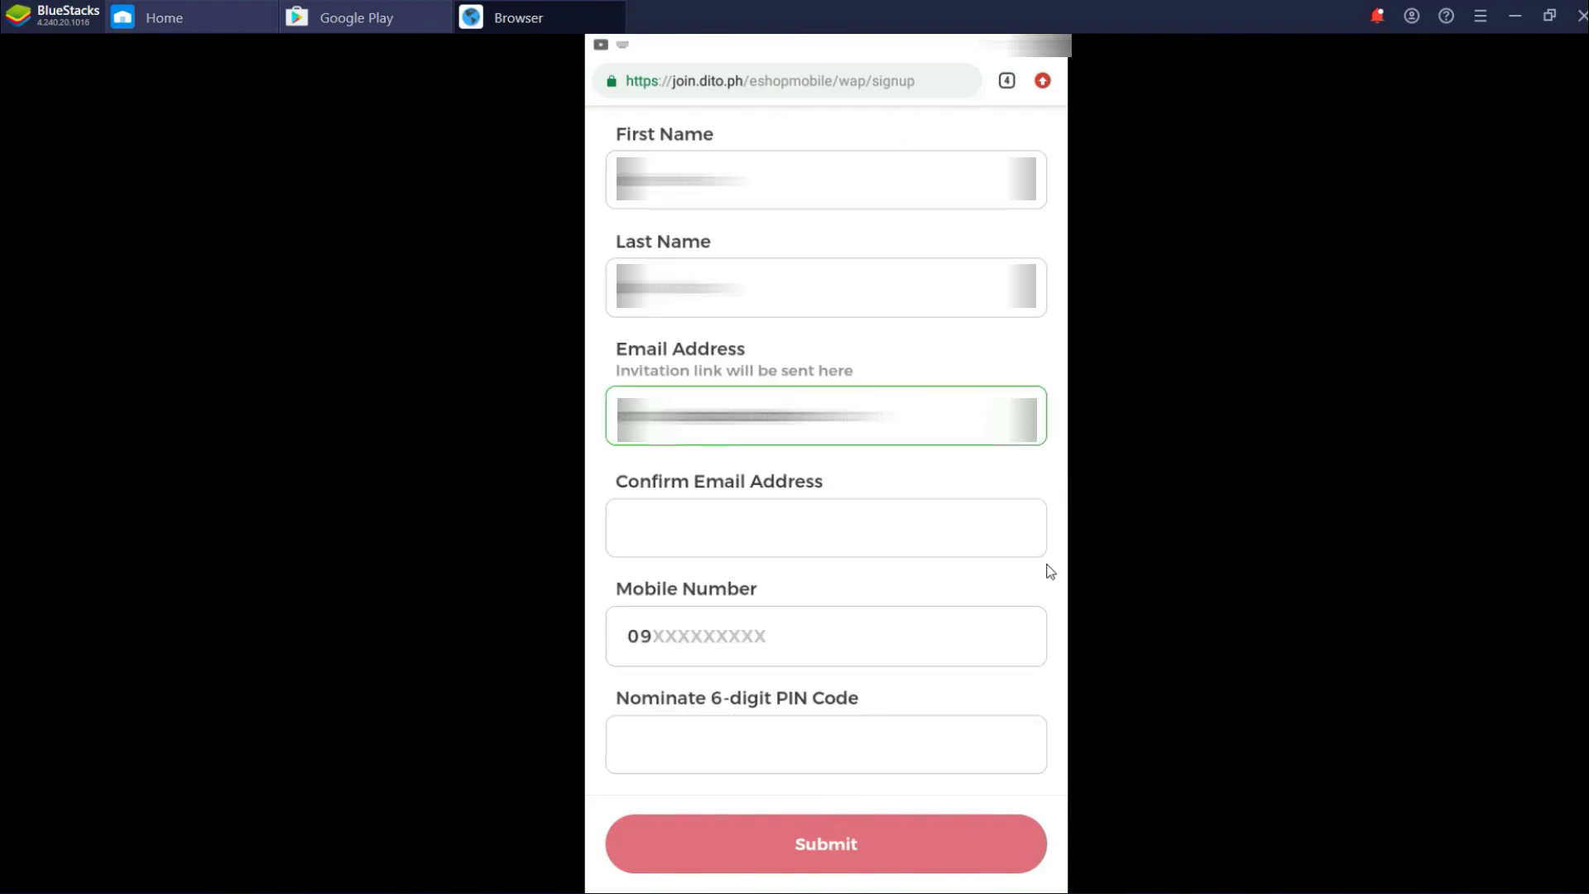
pyautogui.click(842, 553)
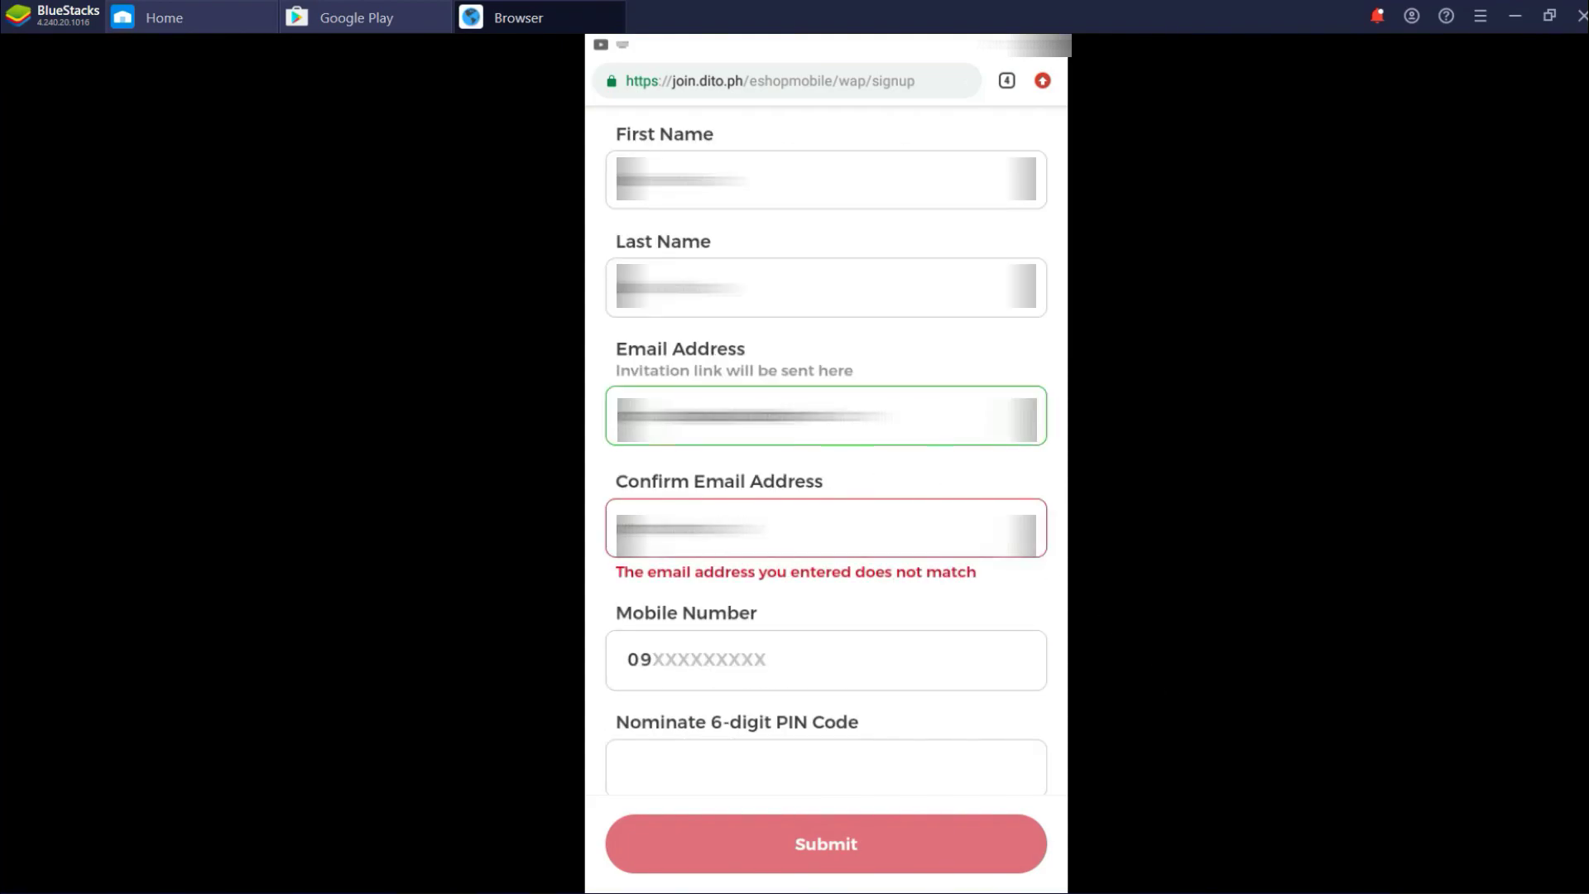
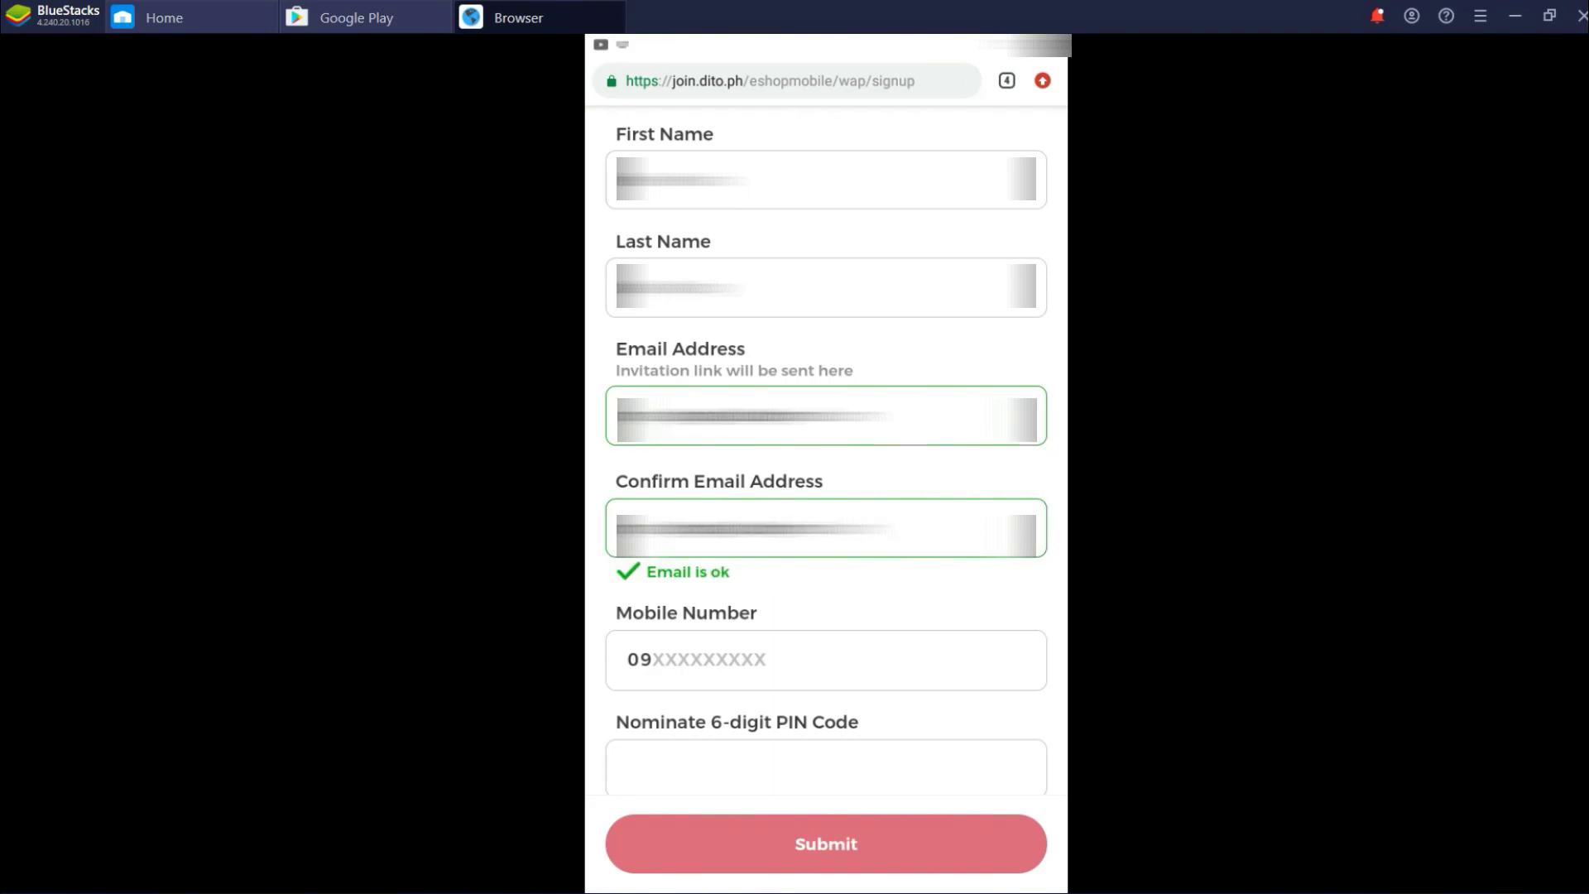
# Enter the mobile number and 6-digit PIN, then submit the sign-up form
pyautogui.click(843, 659)
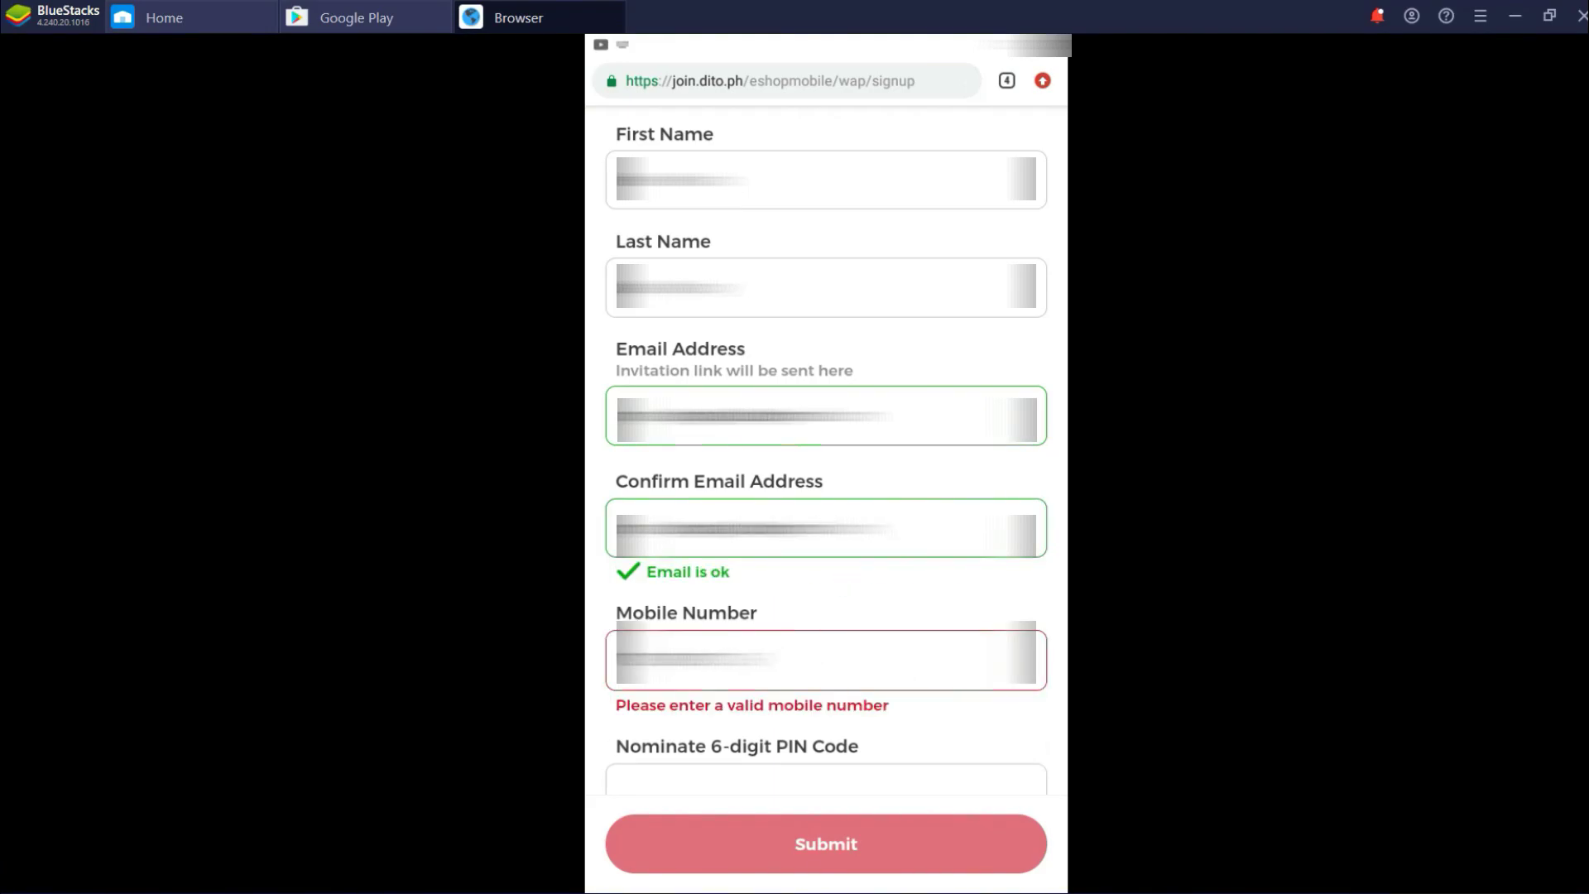
pyautogui.click(822, 762)
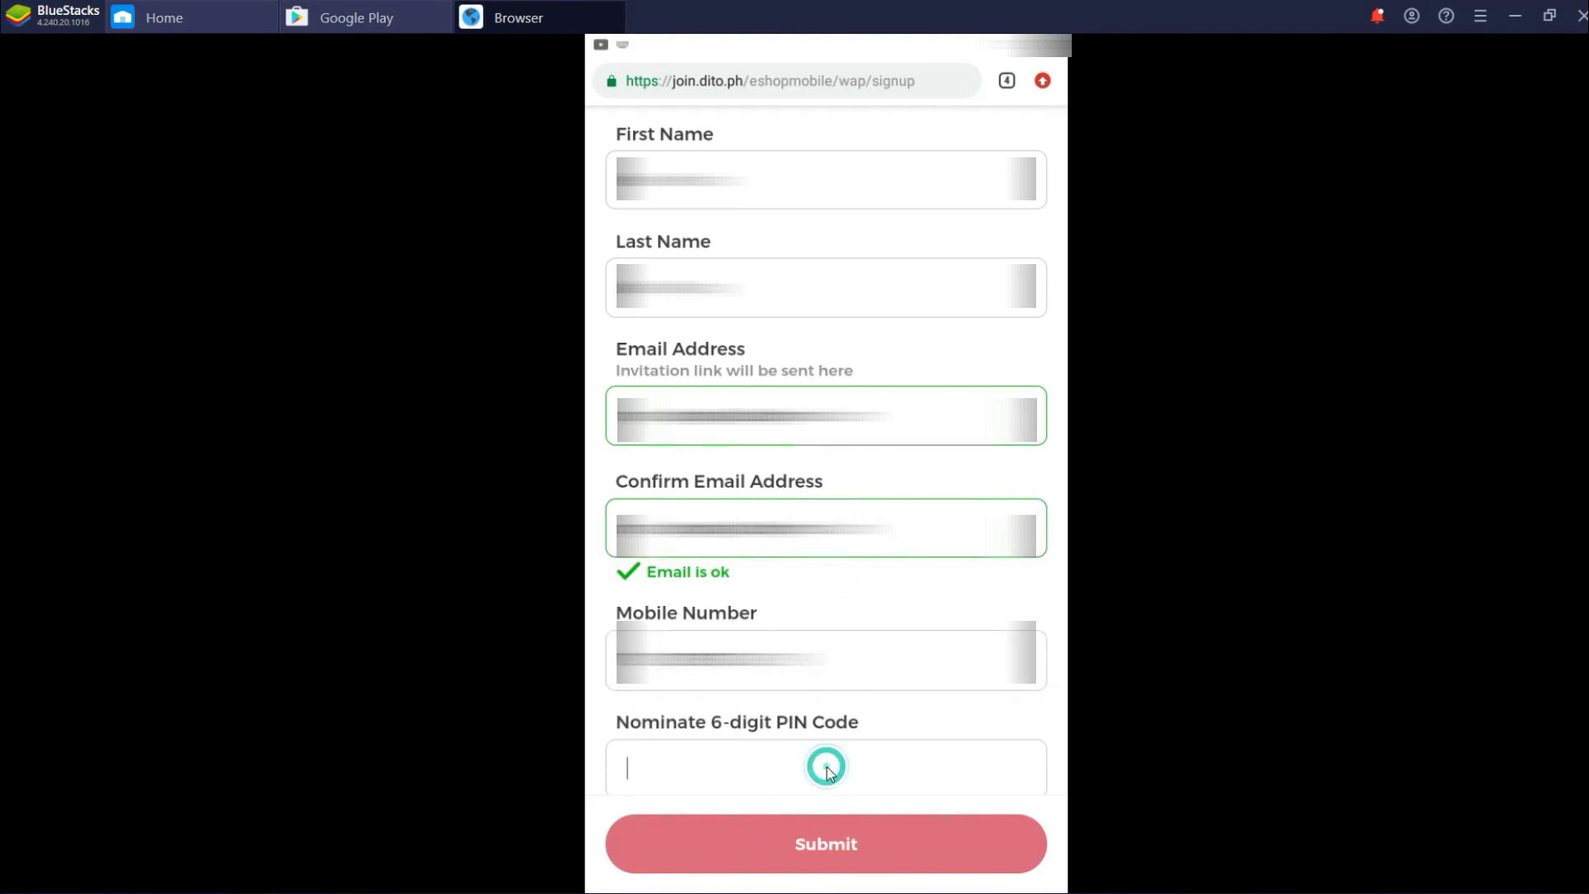
pyautogui.write('123456')
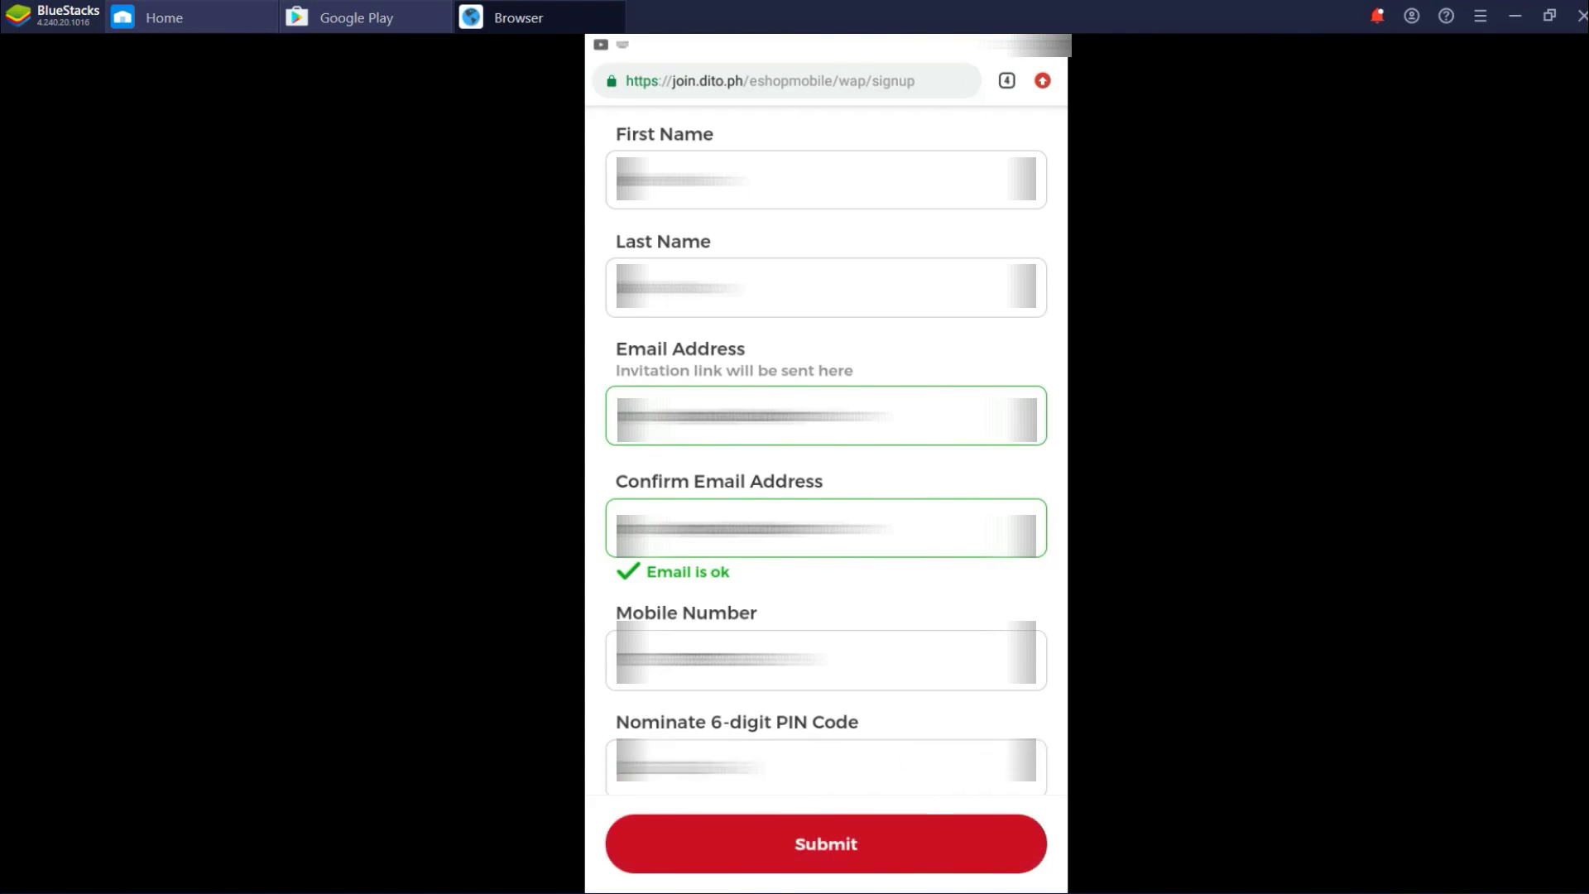
pyautogui.click(936, 844)
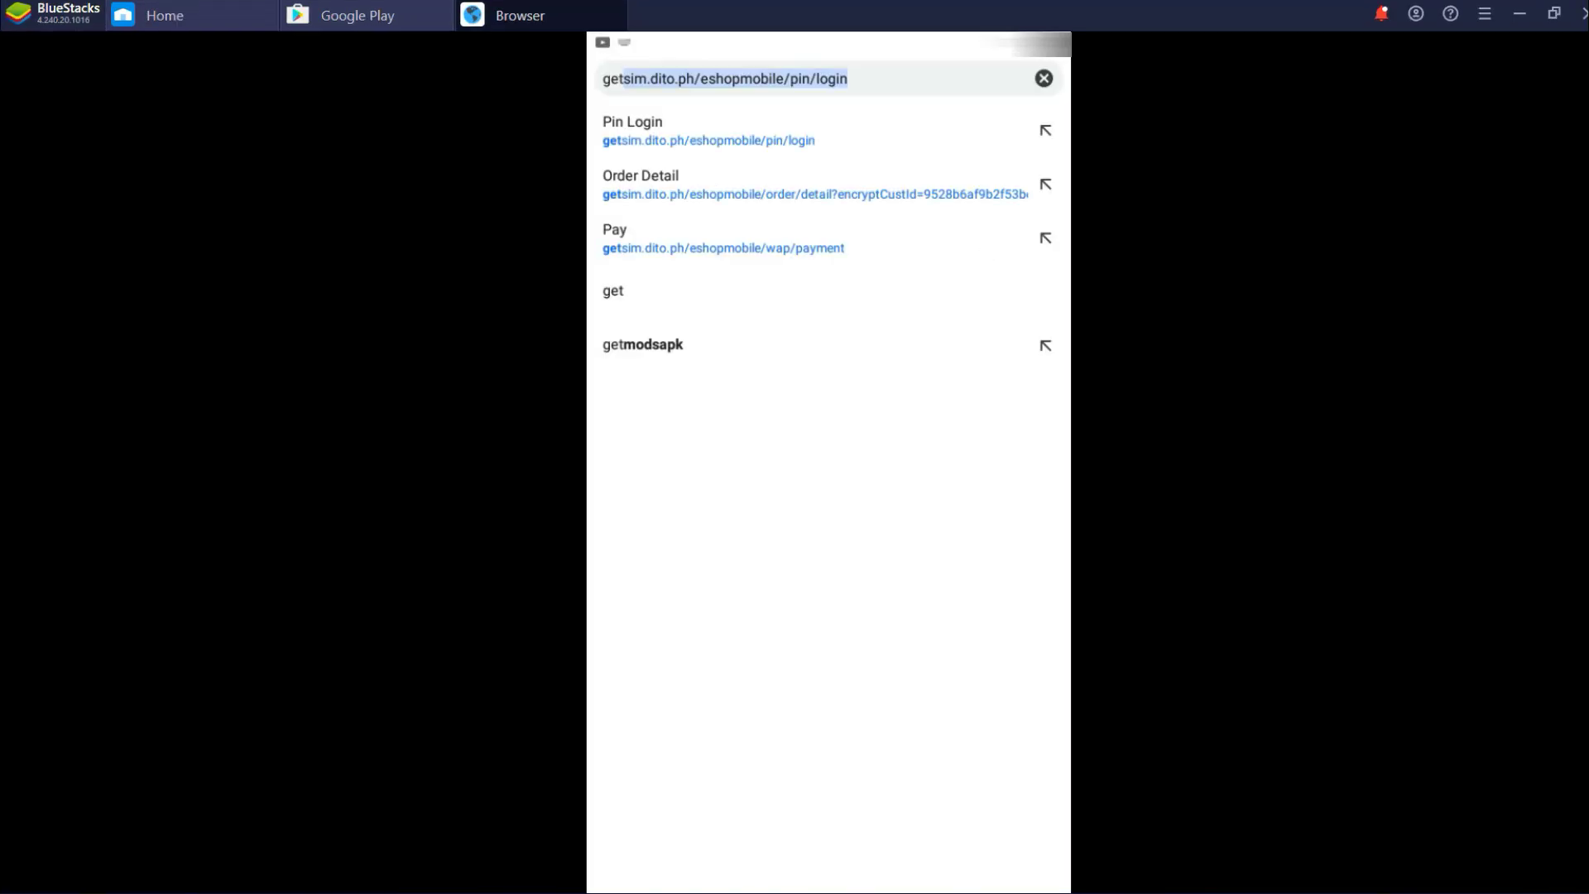
# Log in to the DITO e-shop with the sign-up email and PIN, then scroll the Welcome Offer page
pyautogui.press('Return')
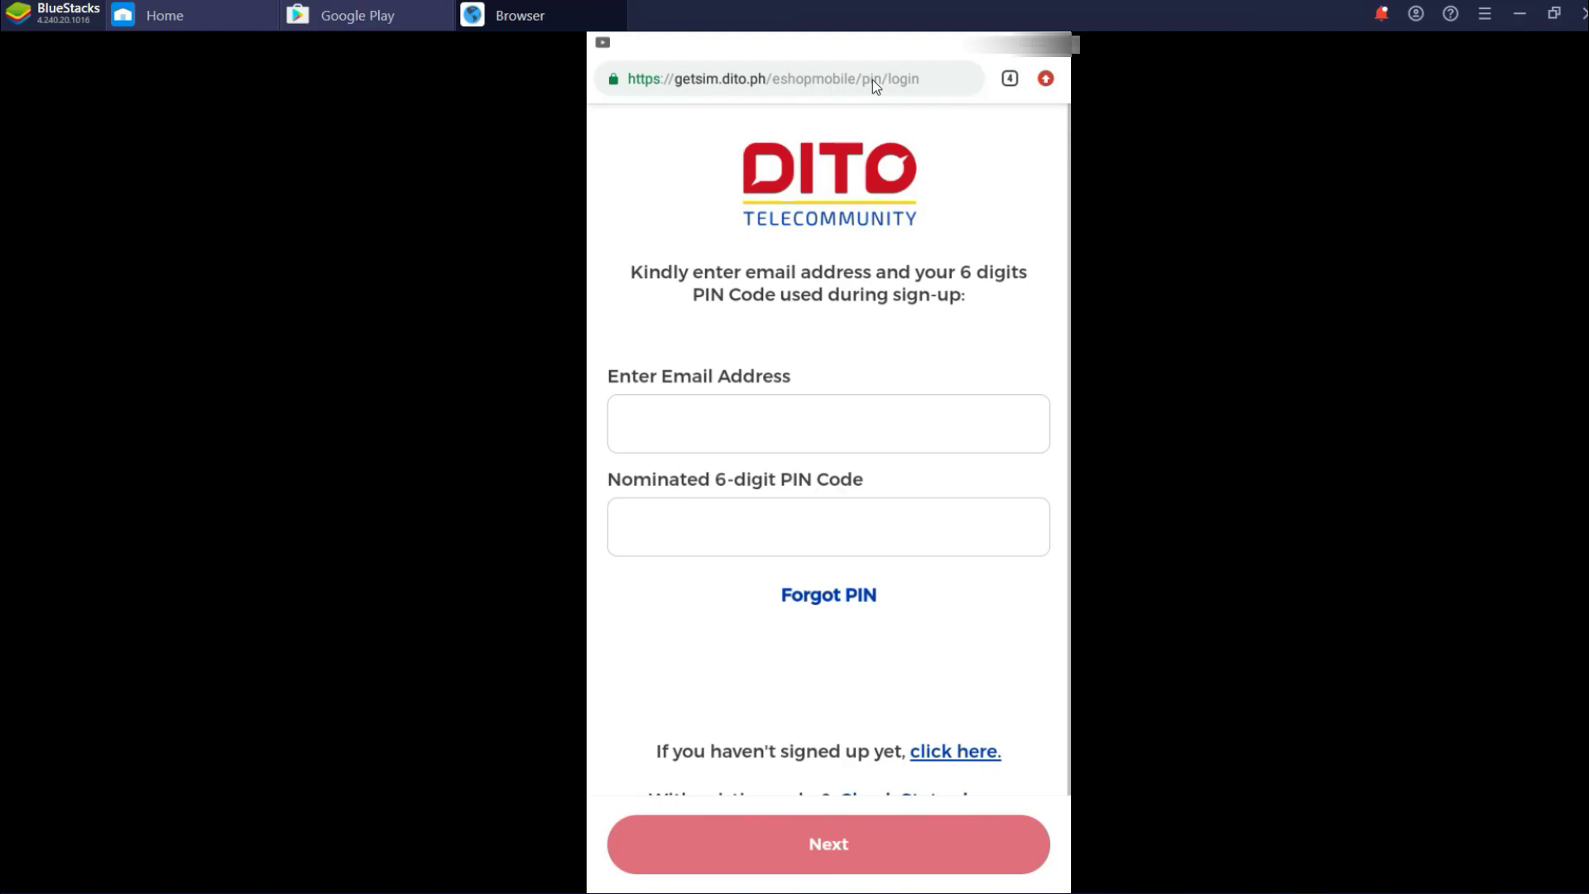
pyautogui.click(824, 433)
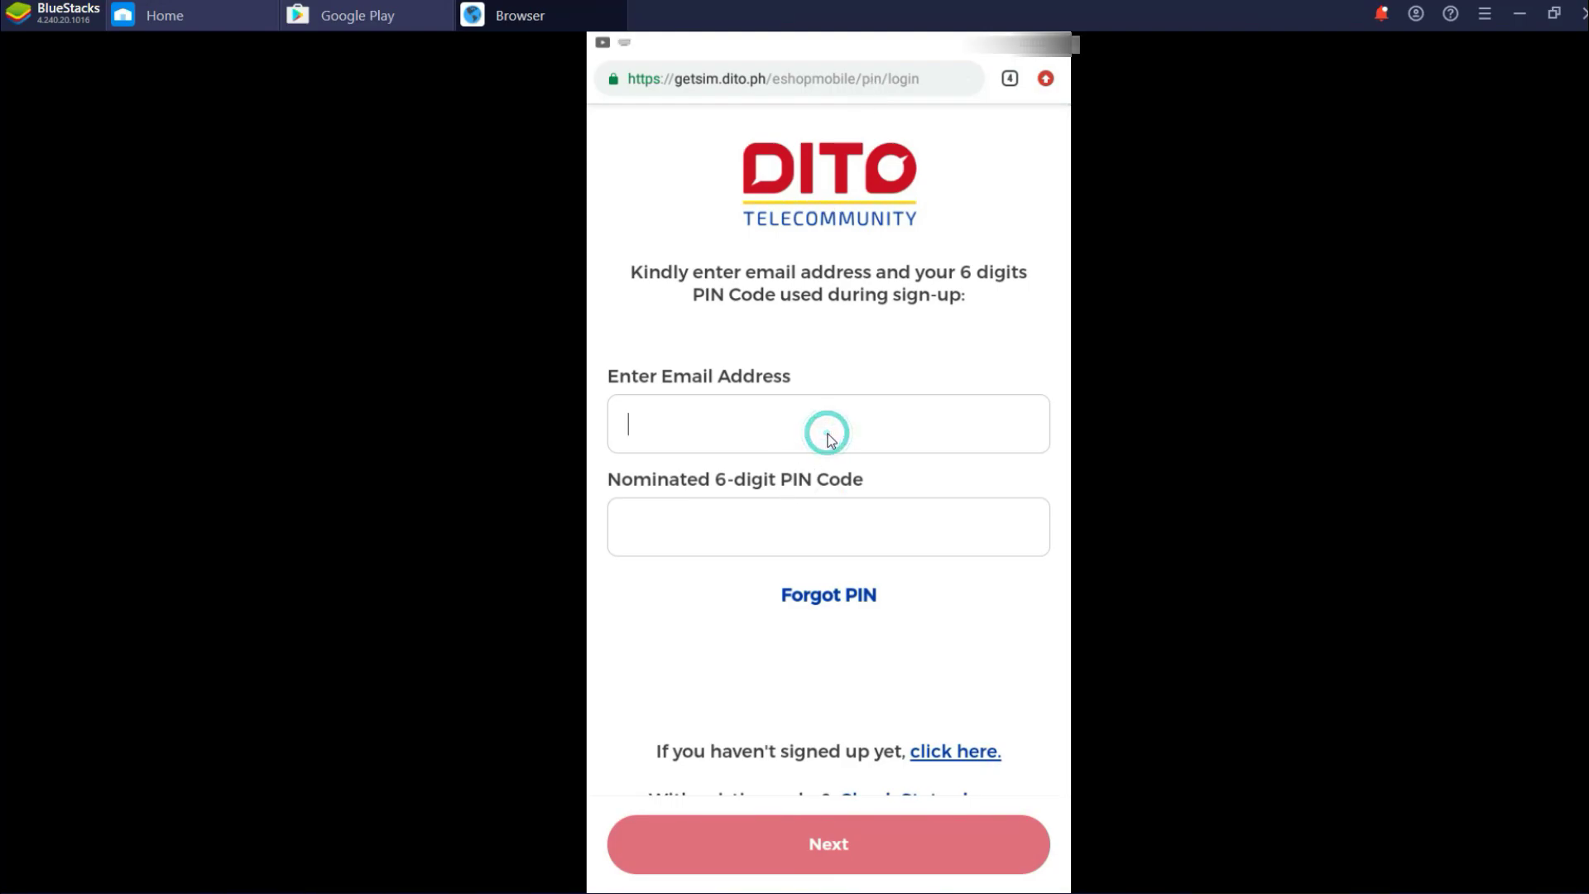
pyautogui.write('gmail.com')
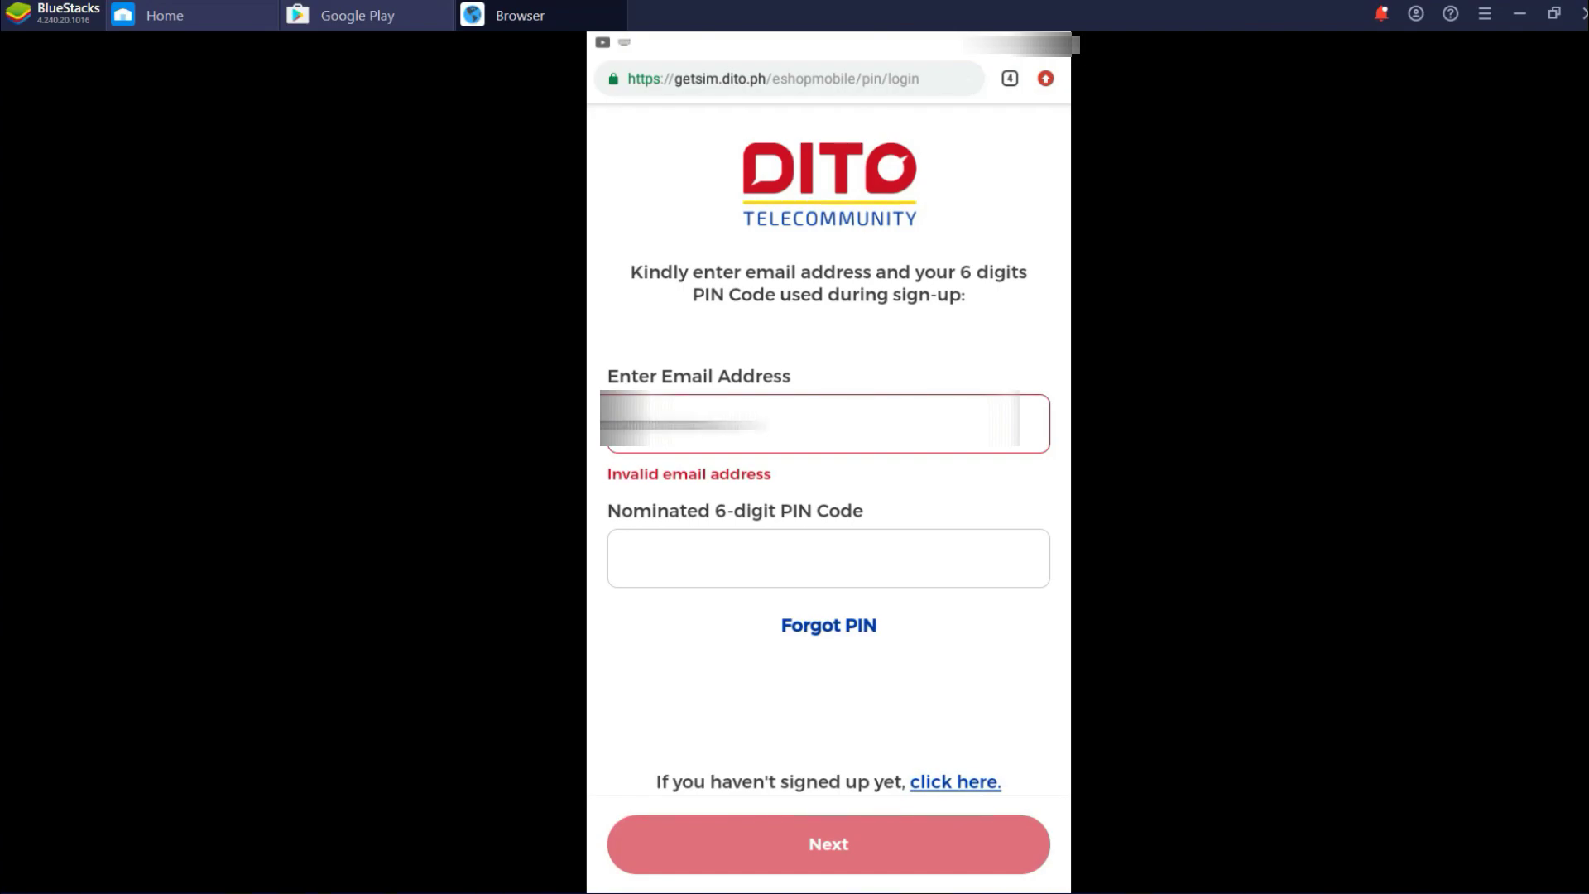
pyautogui.write('com')
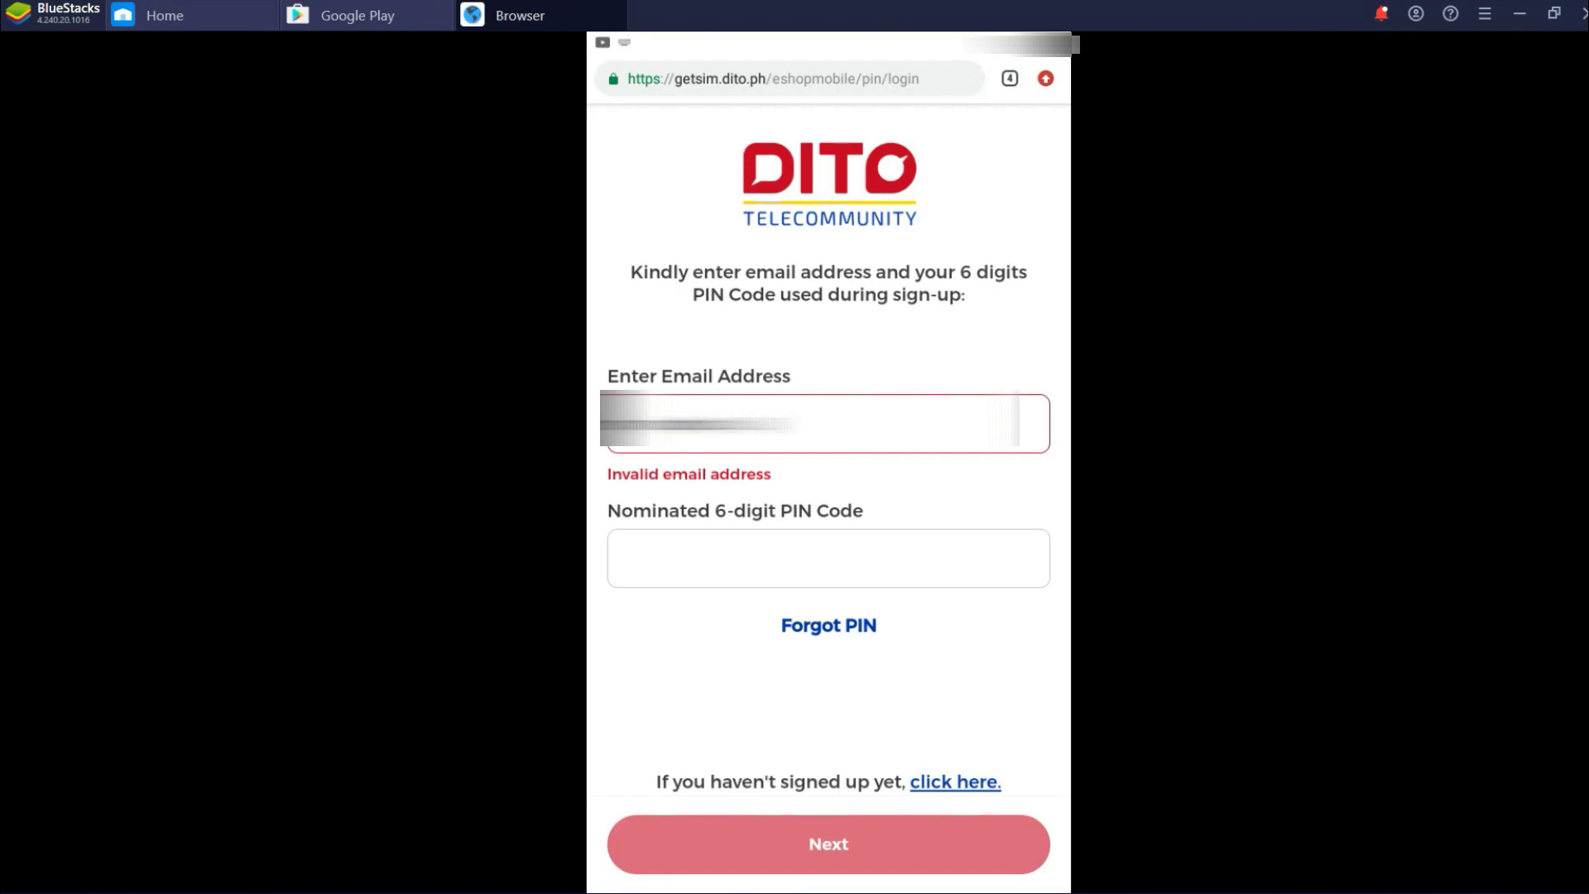
pyautogui.click(828, 527)
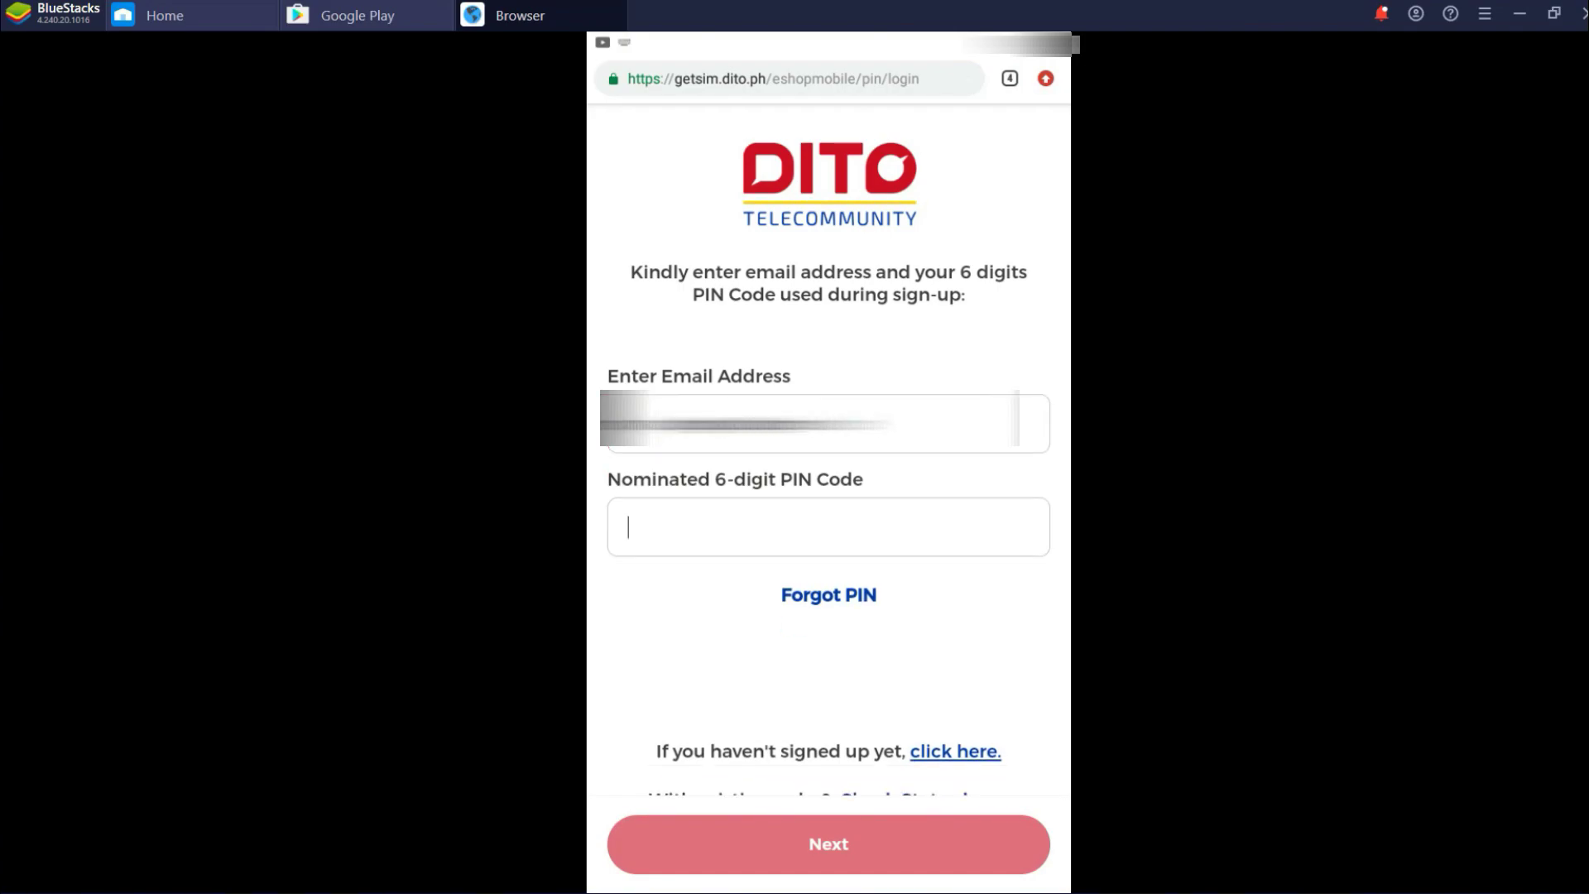
pyautogui.write('123456')
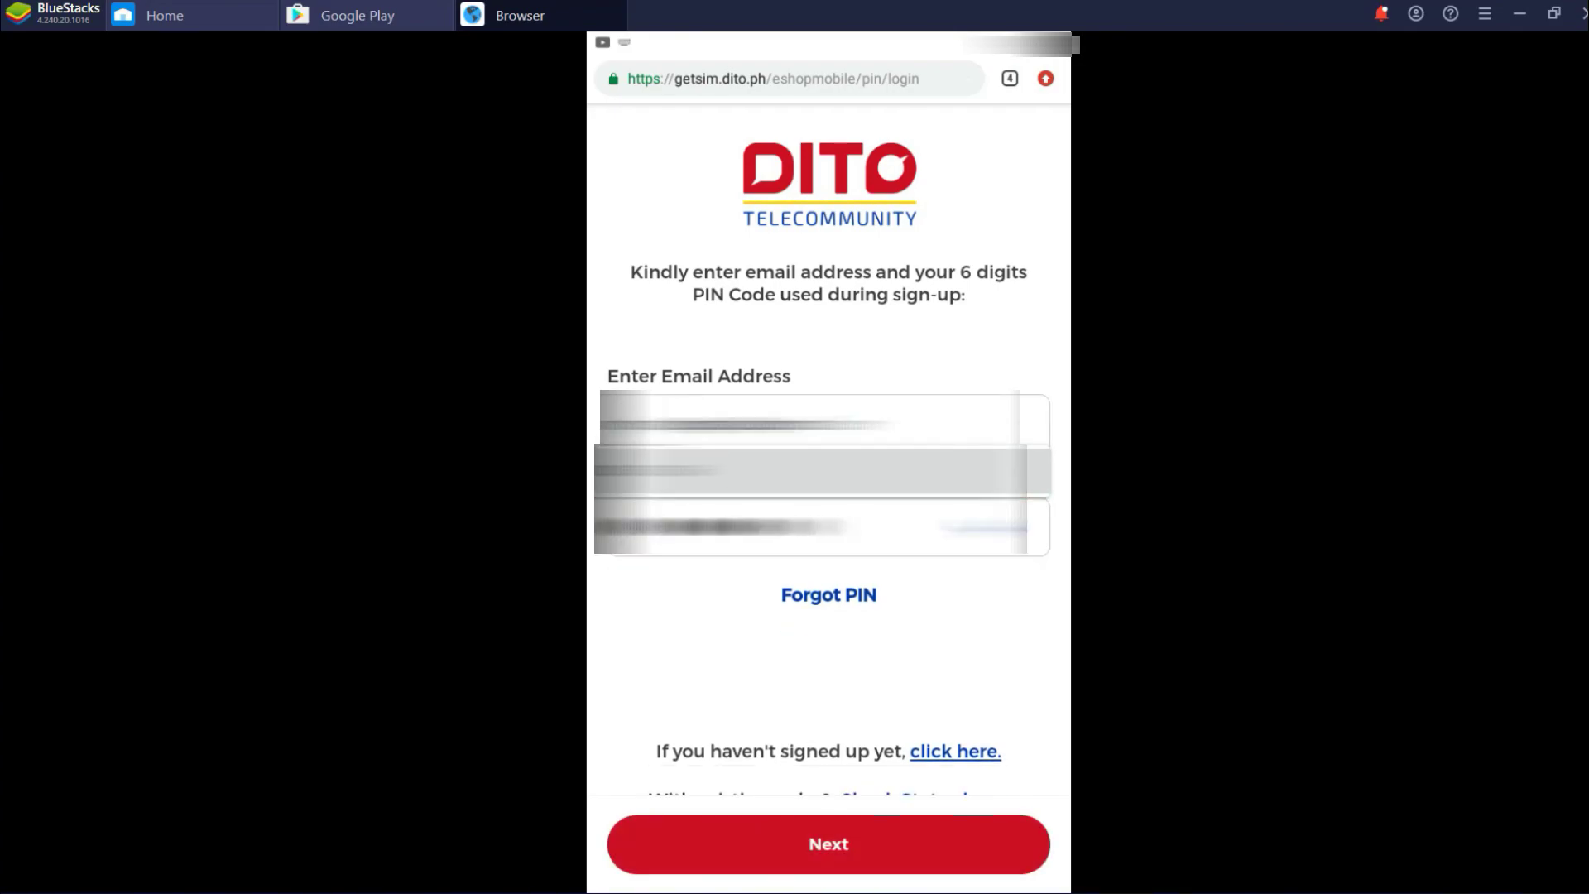
pyautogui.click(833, 833)
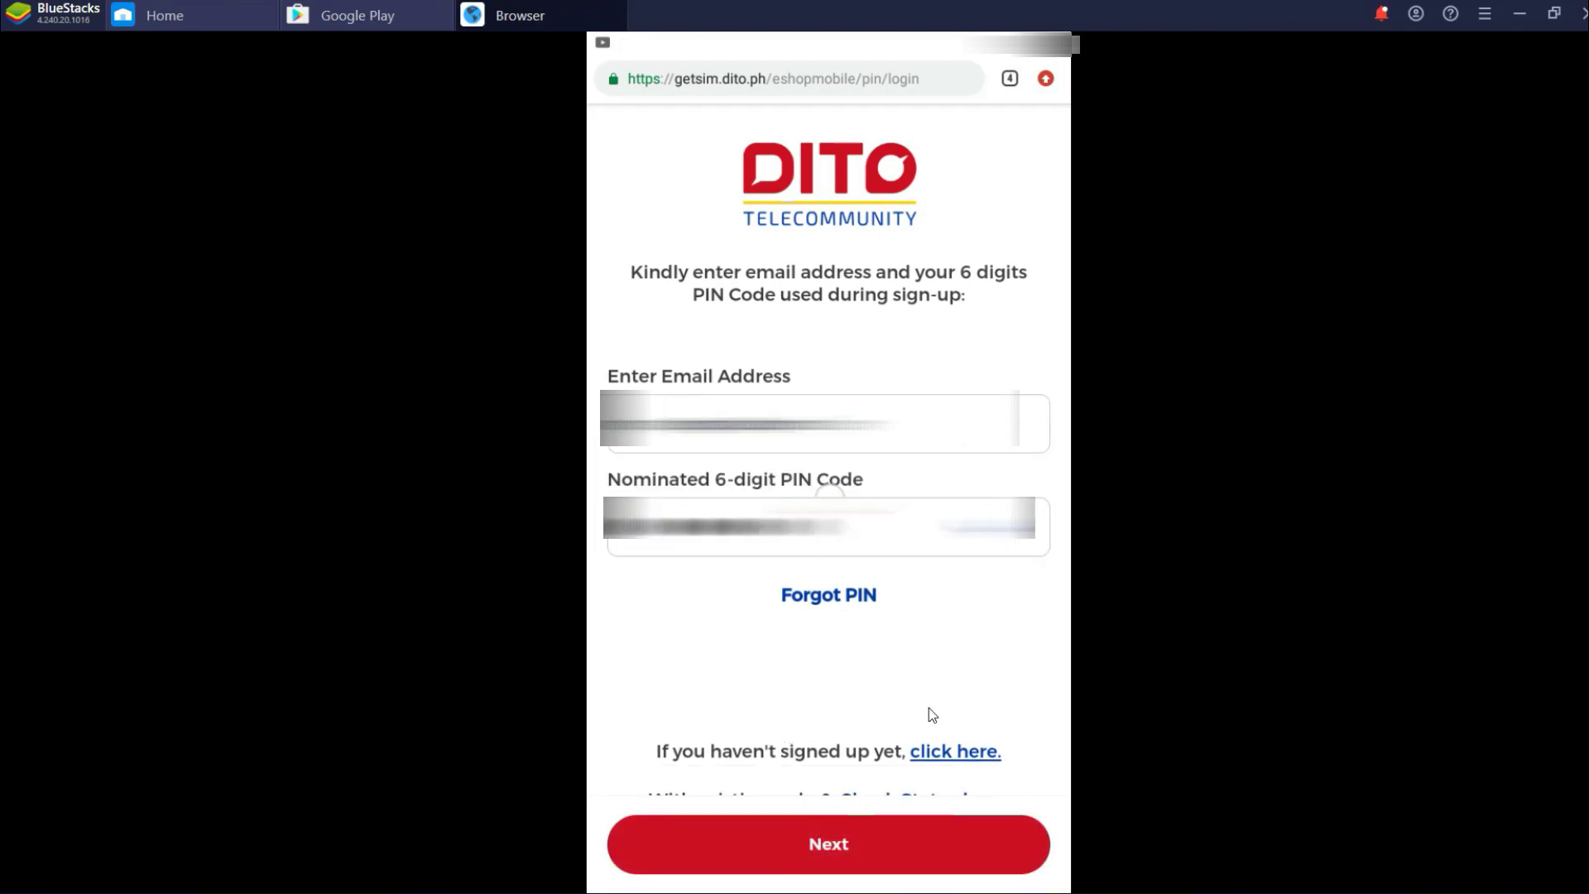
pyautogui.scroll(-2, 965, 600)
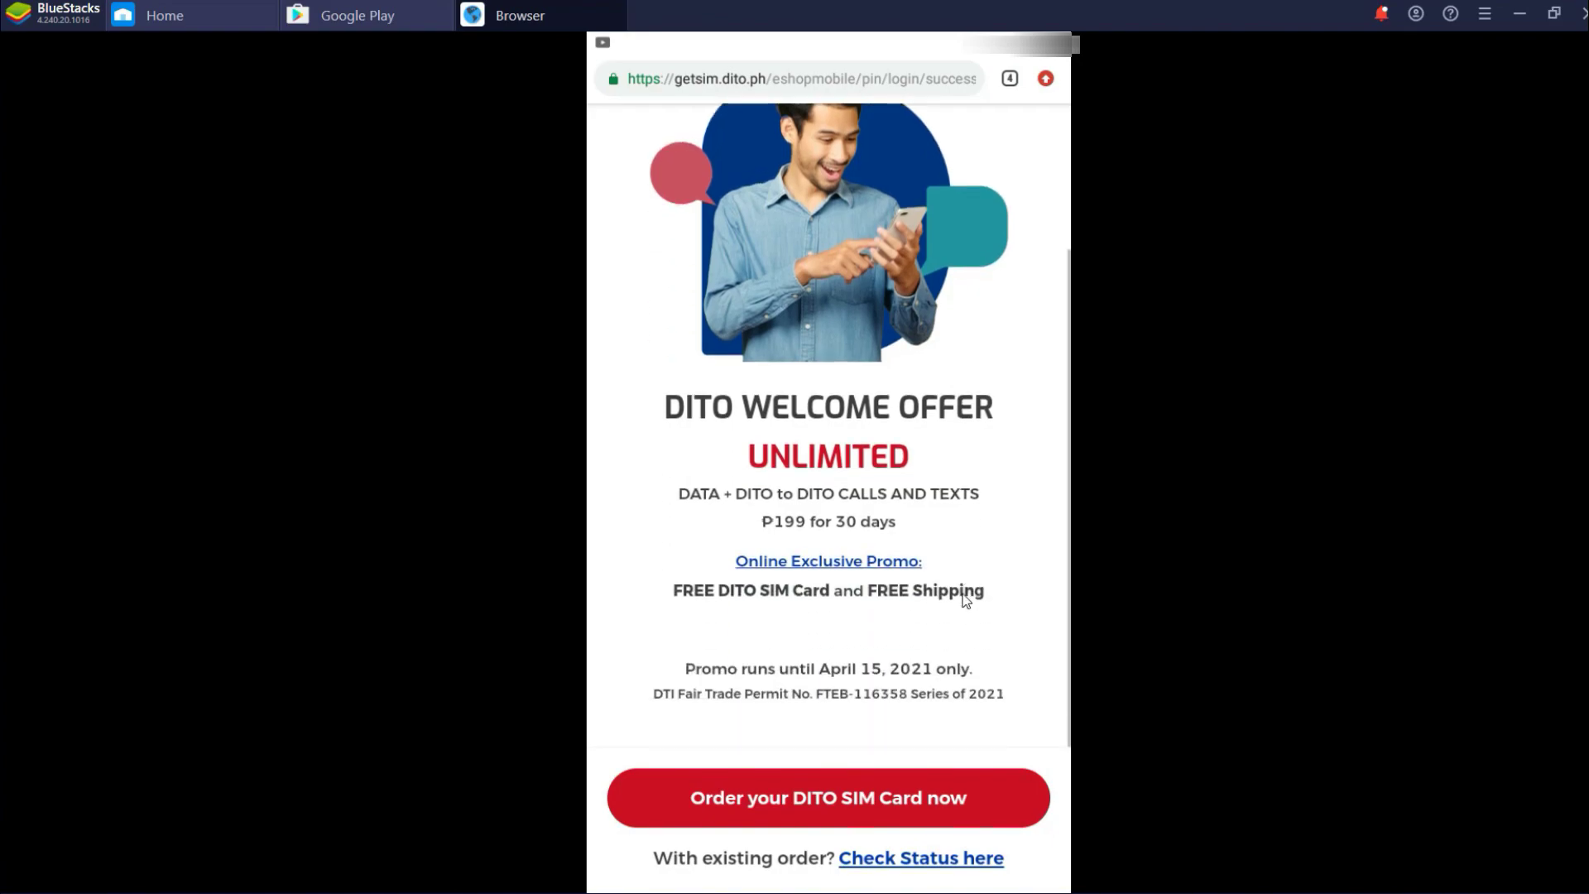
# Order the DITO SIM card, fill in the delivery details and finalize the order
pyautogui.click(951, 802)
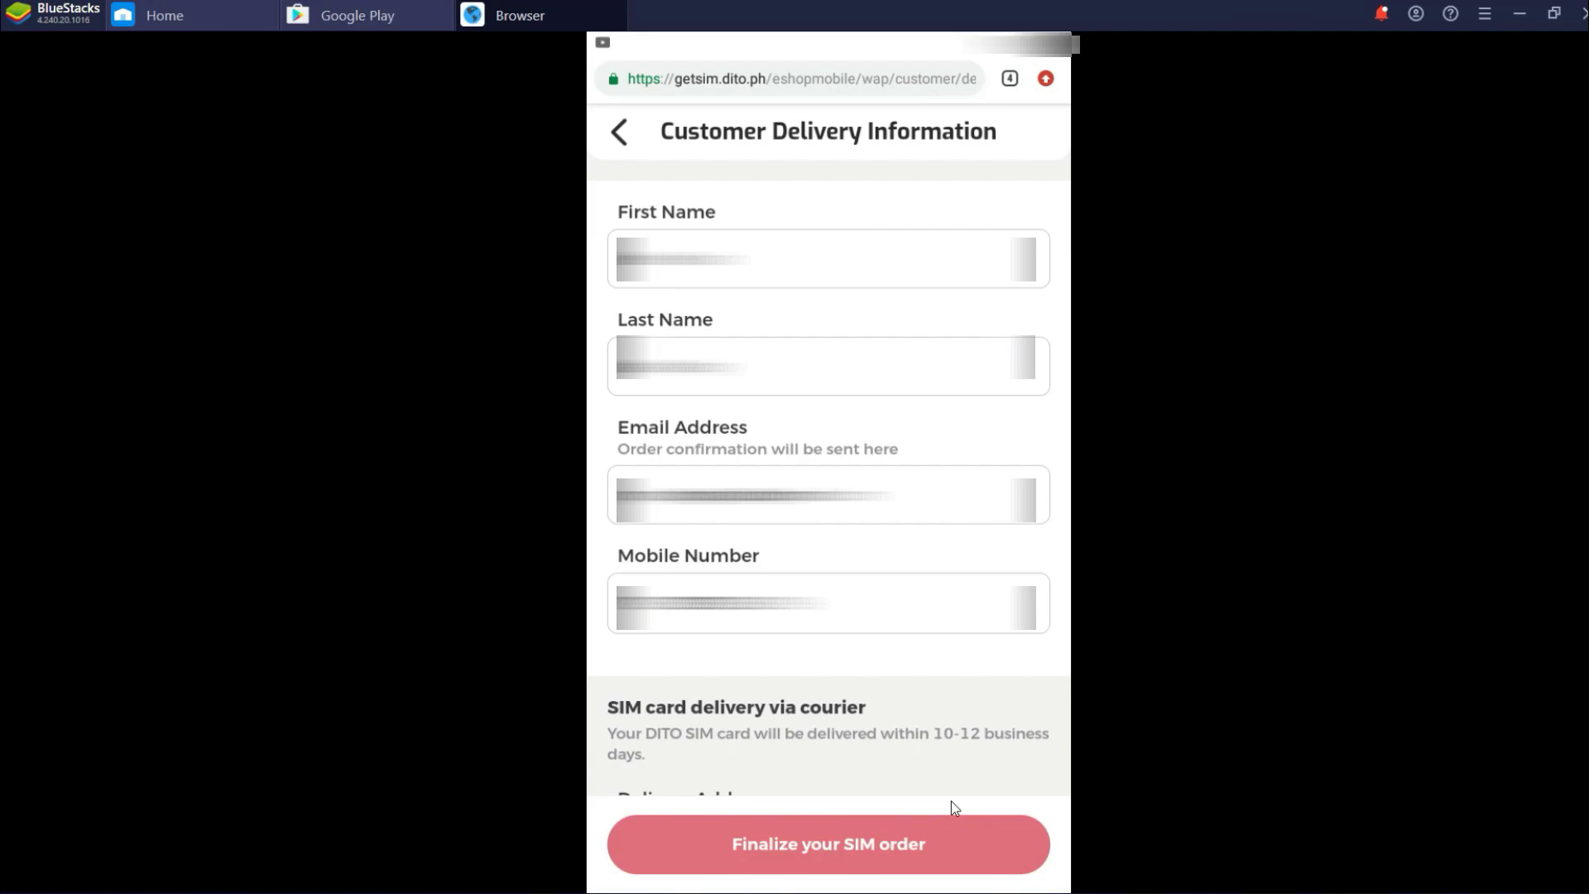
pyautogui.scroll(-5, 606, 711)
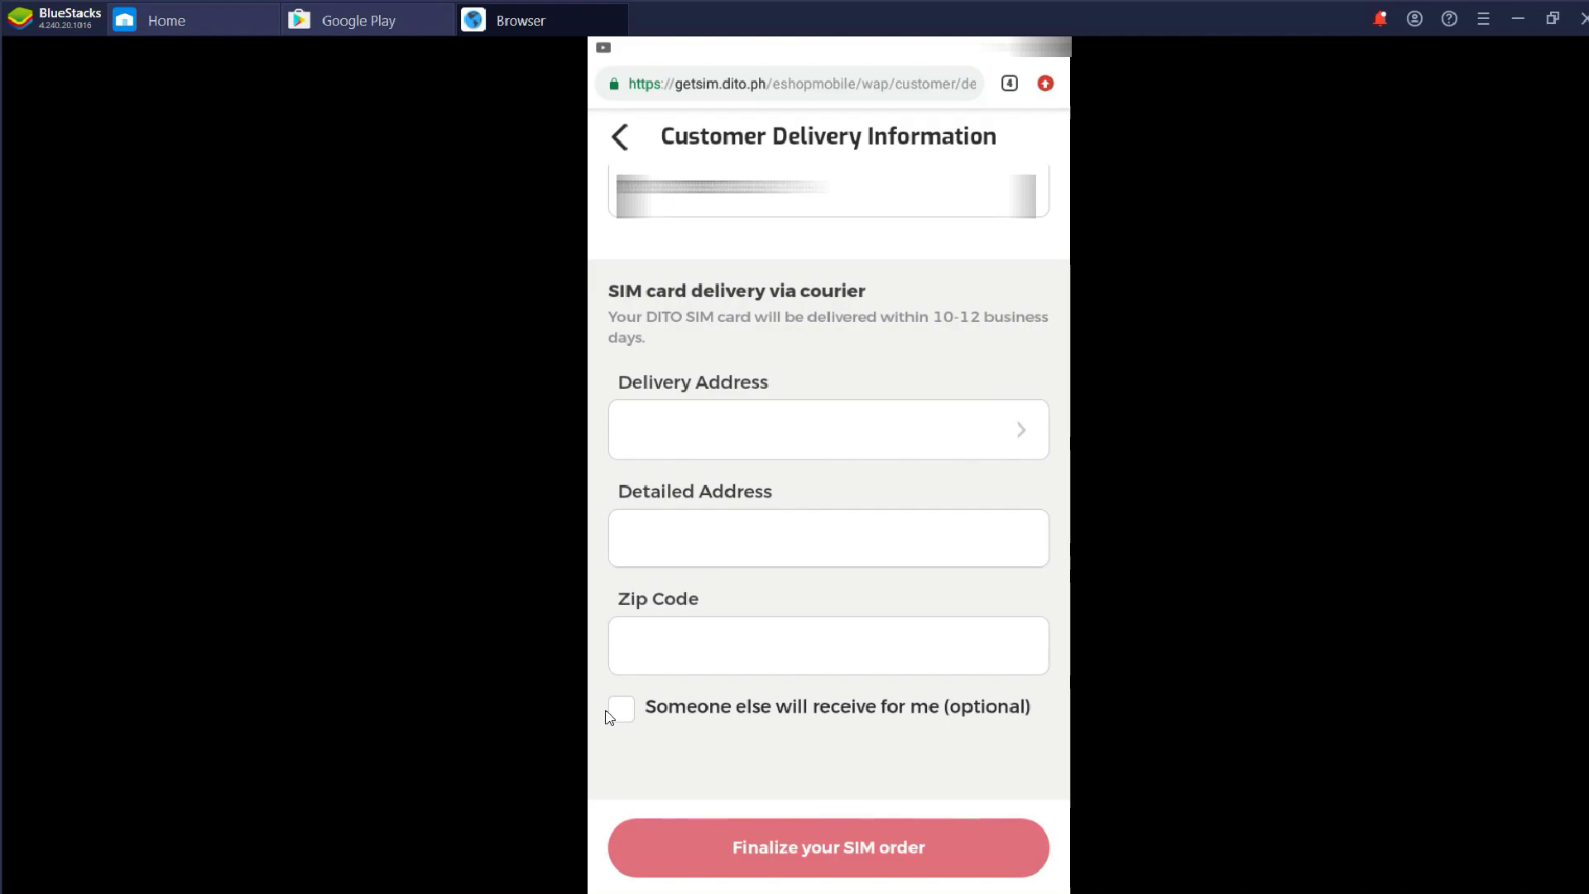
pyautogui.click(623, 709)
pyautogui.scroll(-3, 756, 722)
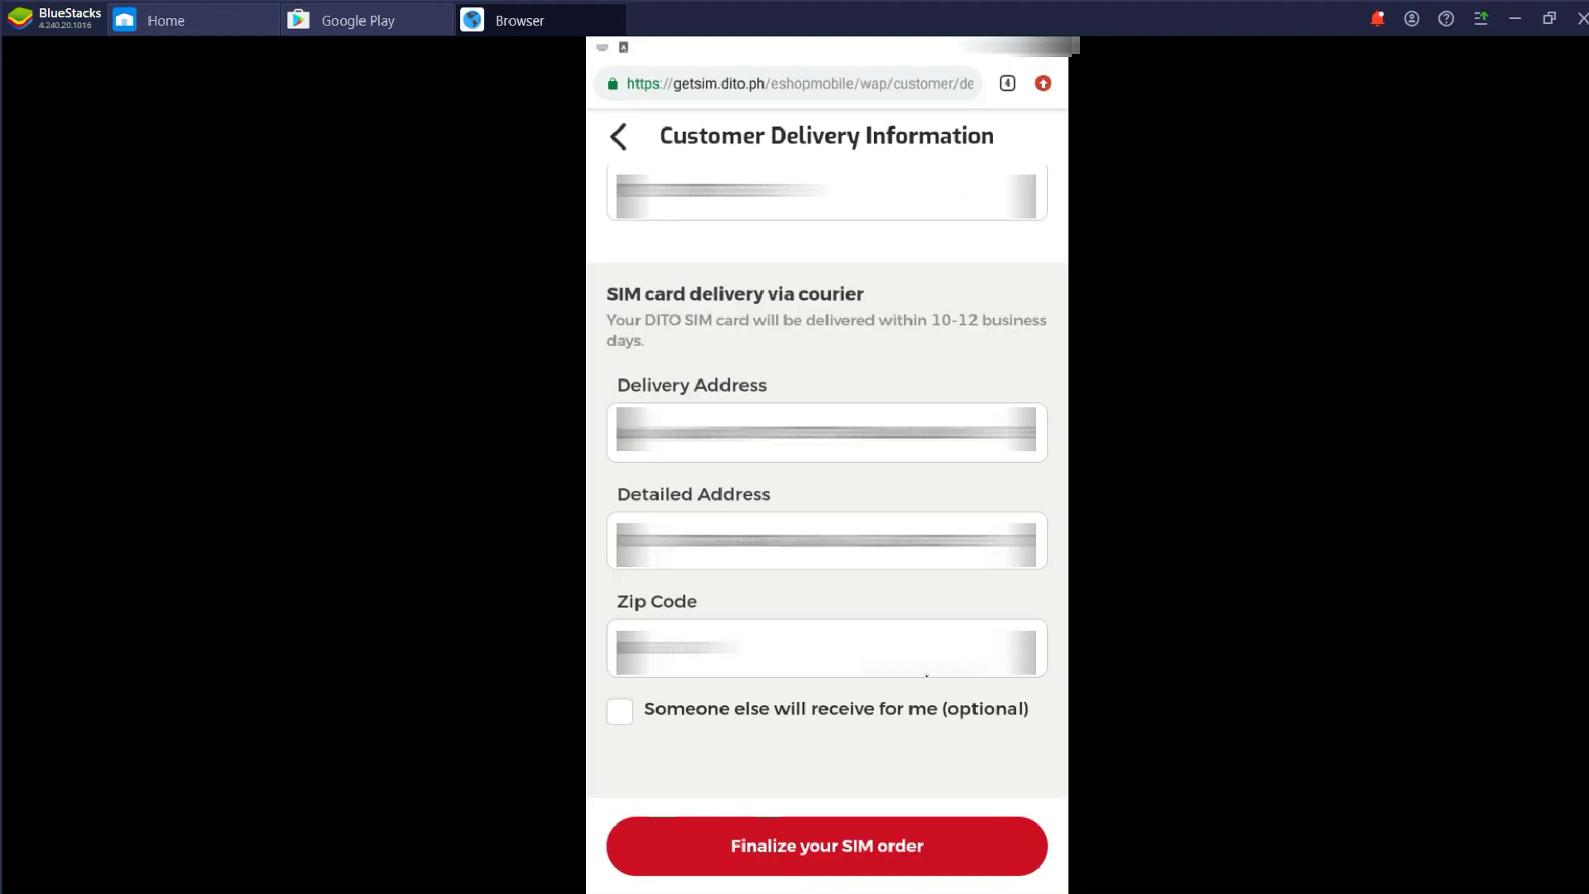
pyautogui.click(900, 854)
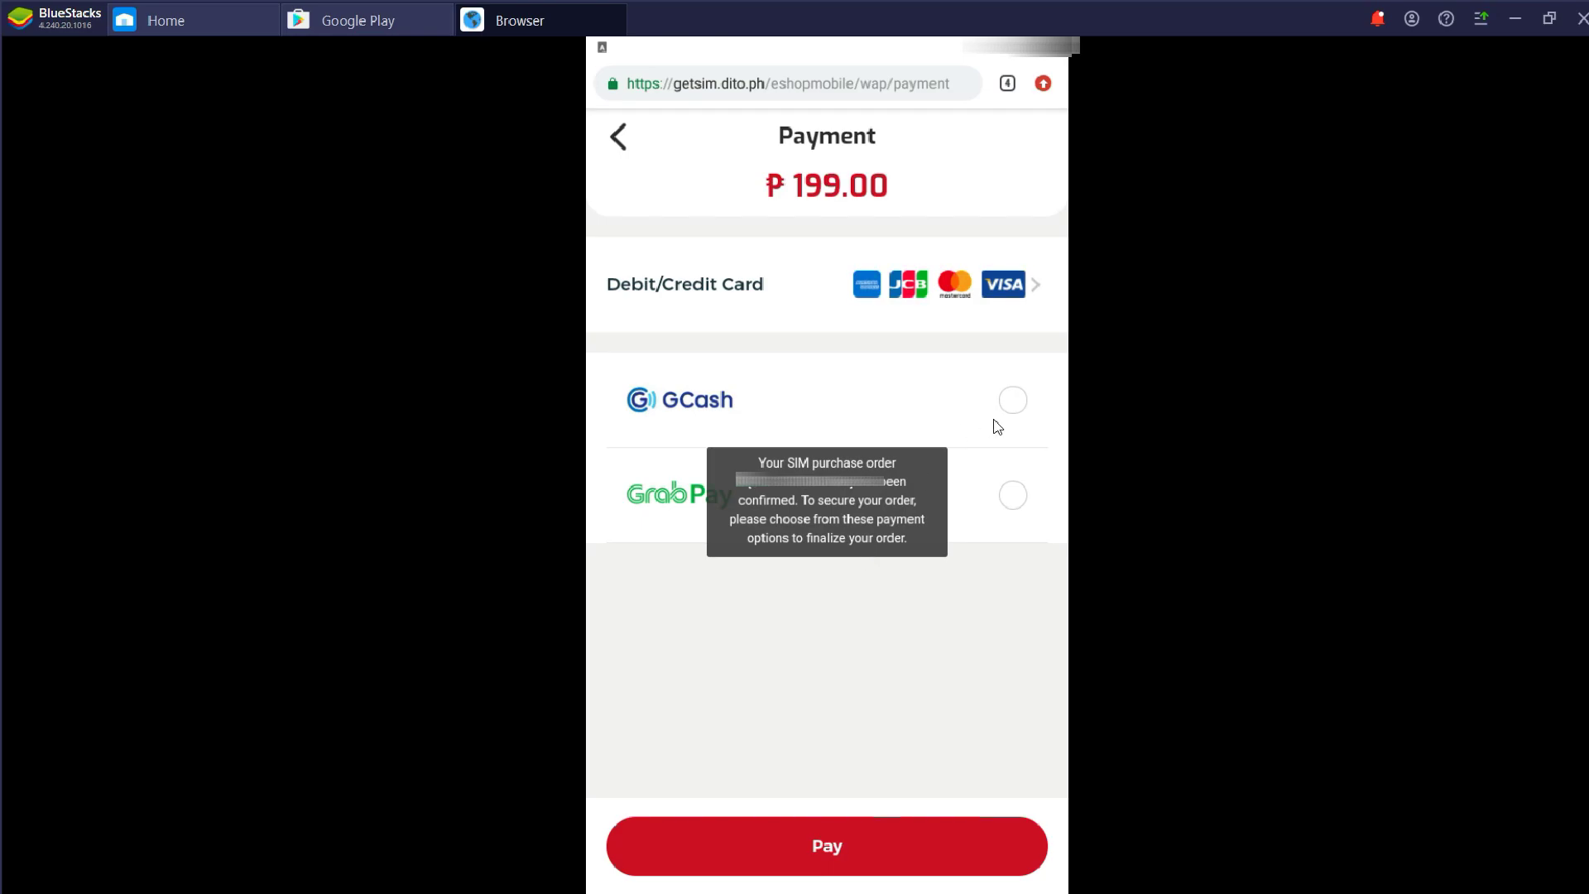
# Pay the ₱199.00 order via GCash, entering the mobile number, authentication code and MPIN
pyautogui.click(1008, 403)
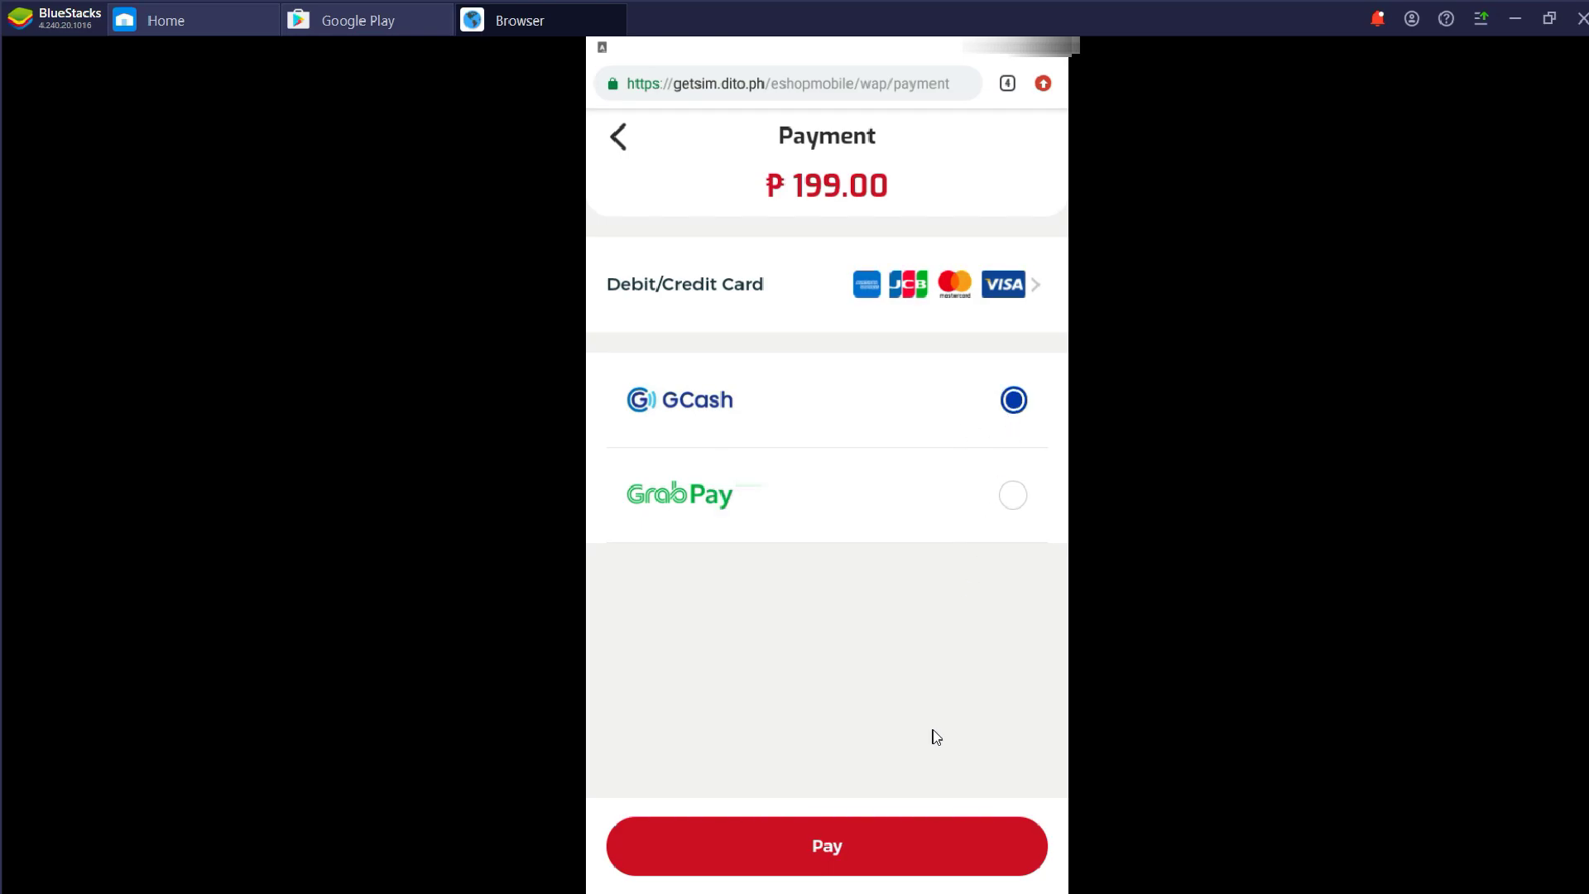
pyautogui.click(900, 836)
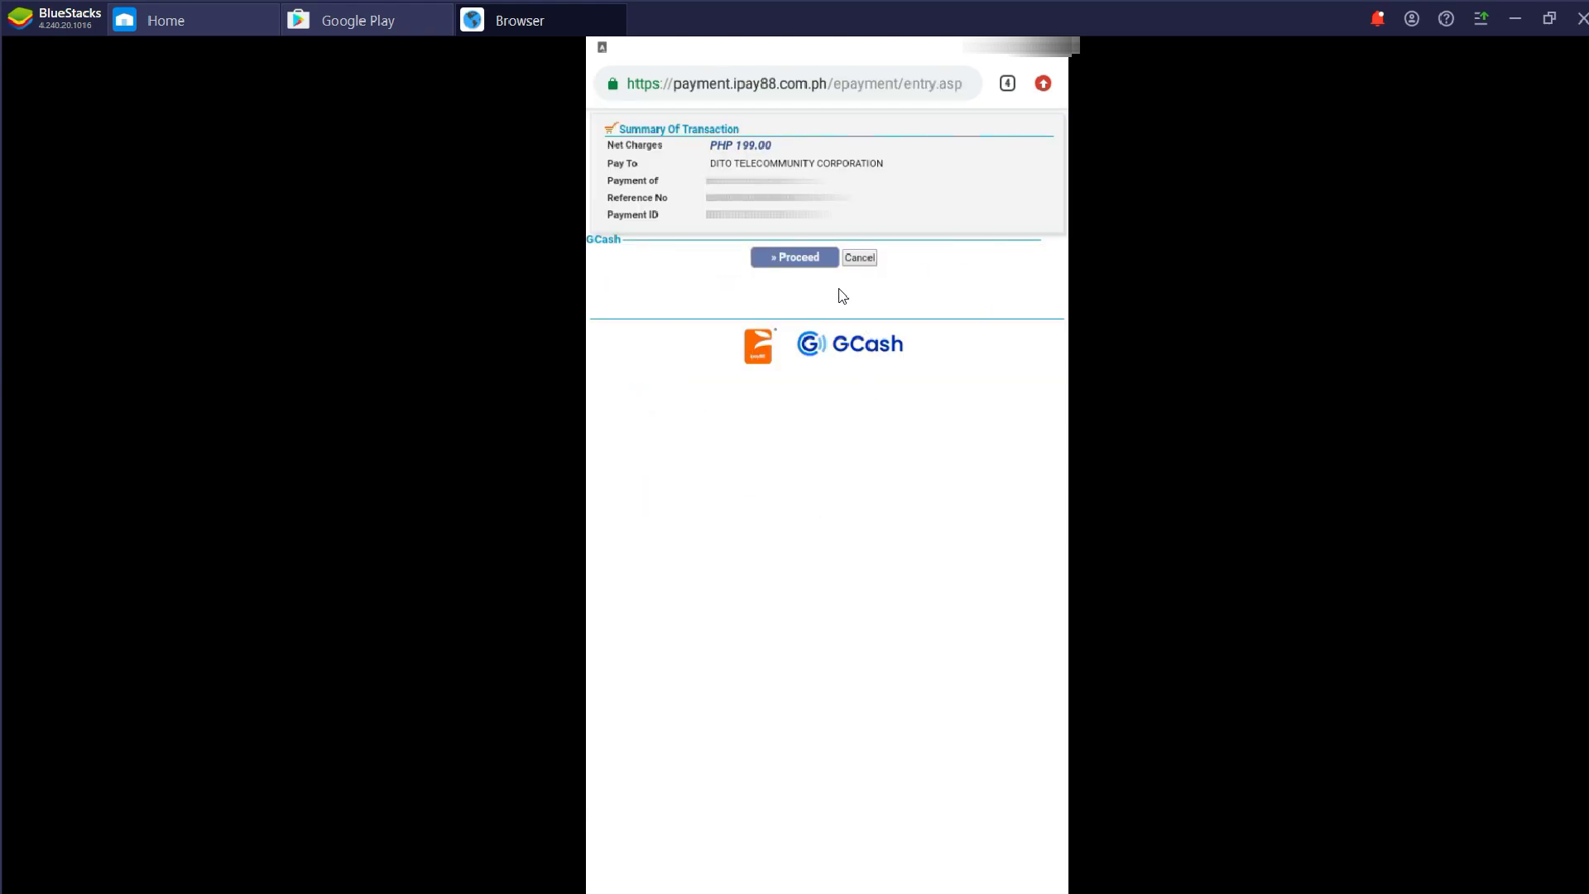
pyautogui.click(808, 257)
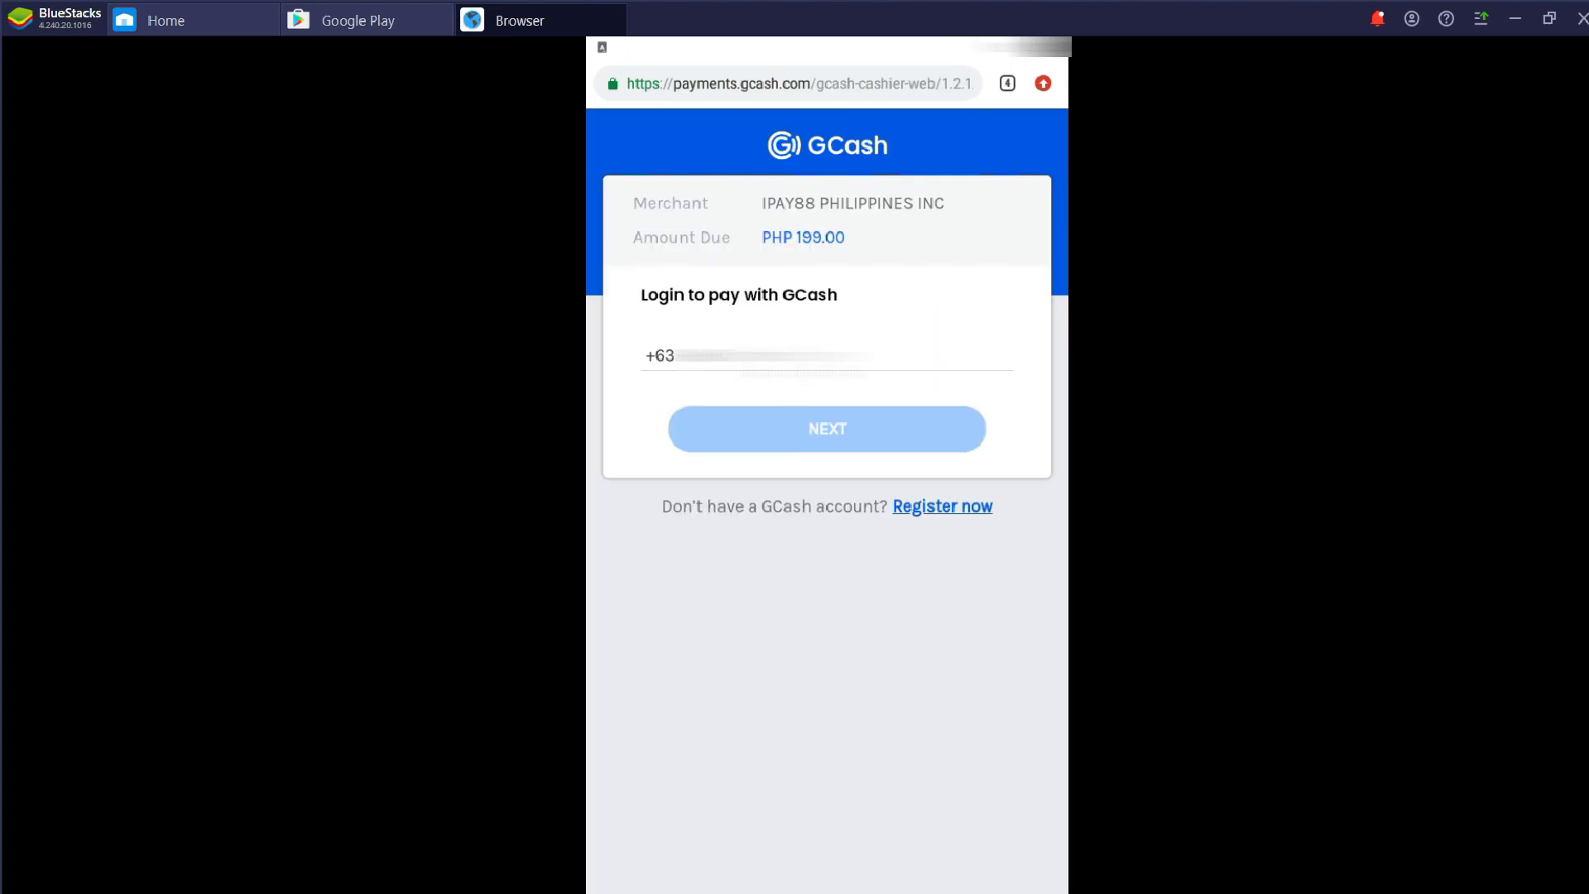
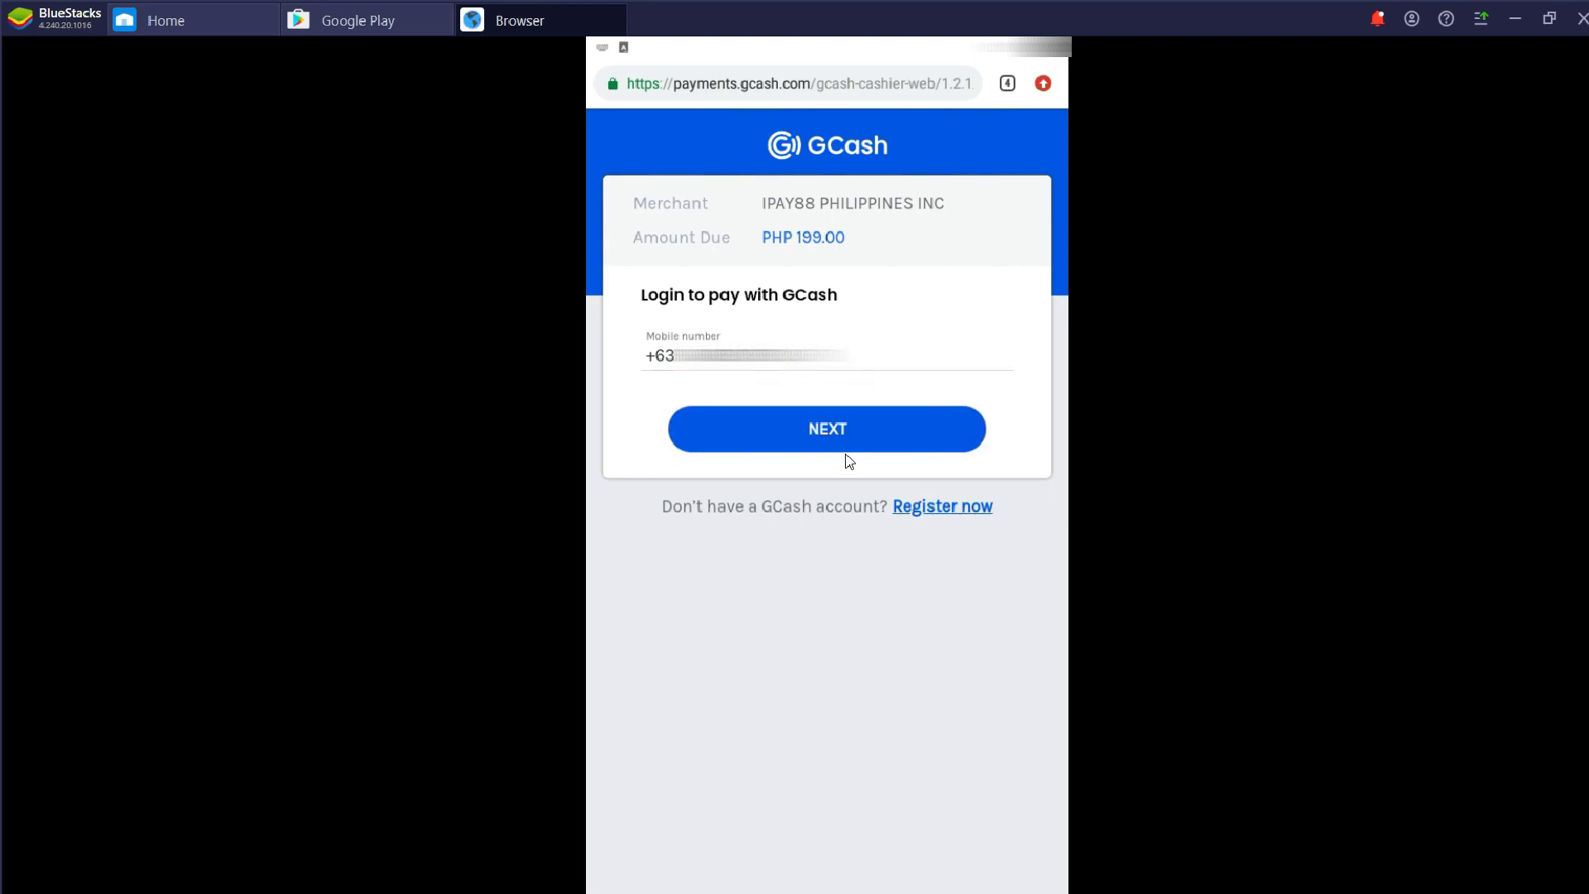
pyautogui.click(846, 428)
pyautogui.write('6')
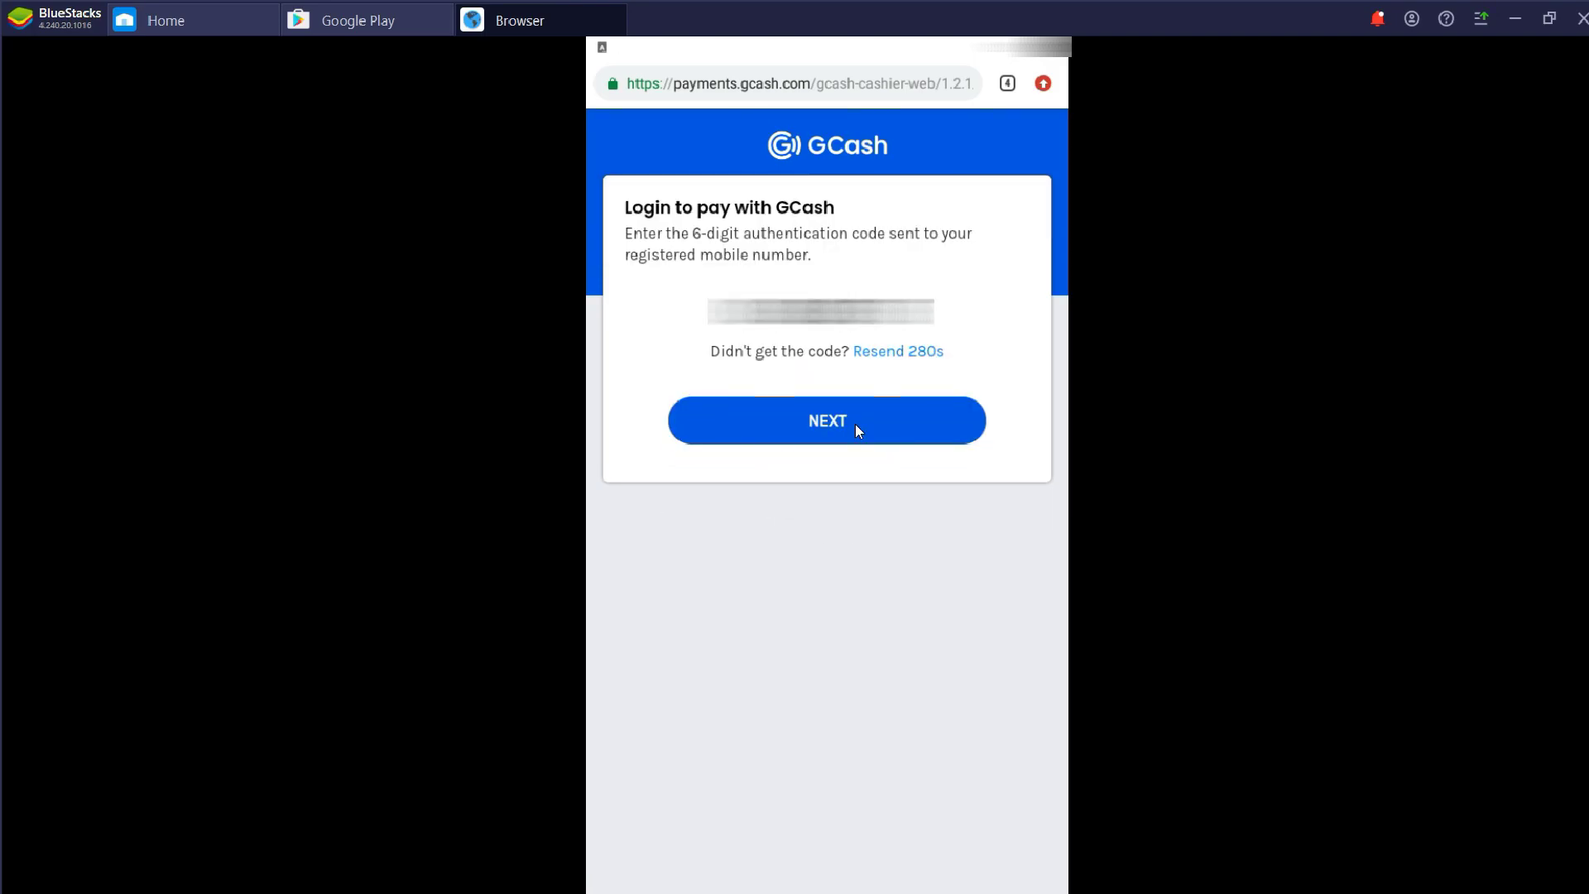
pyautogui.click(855, 424)
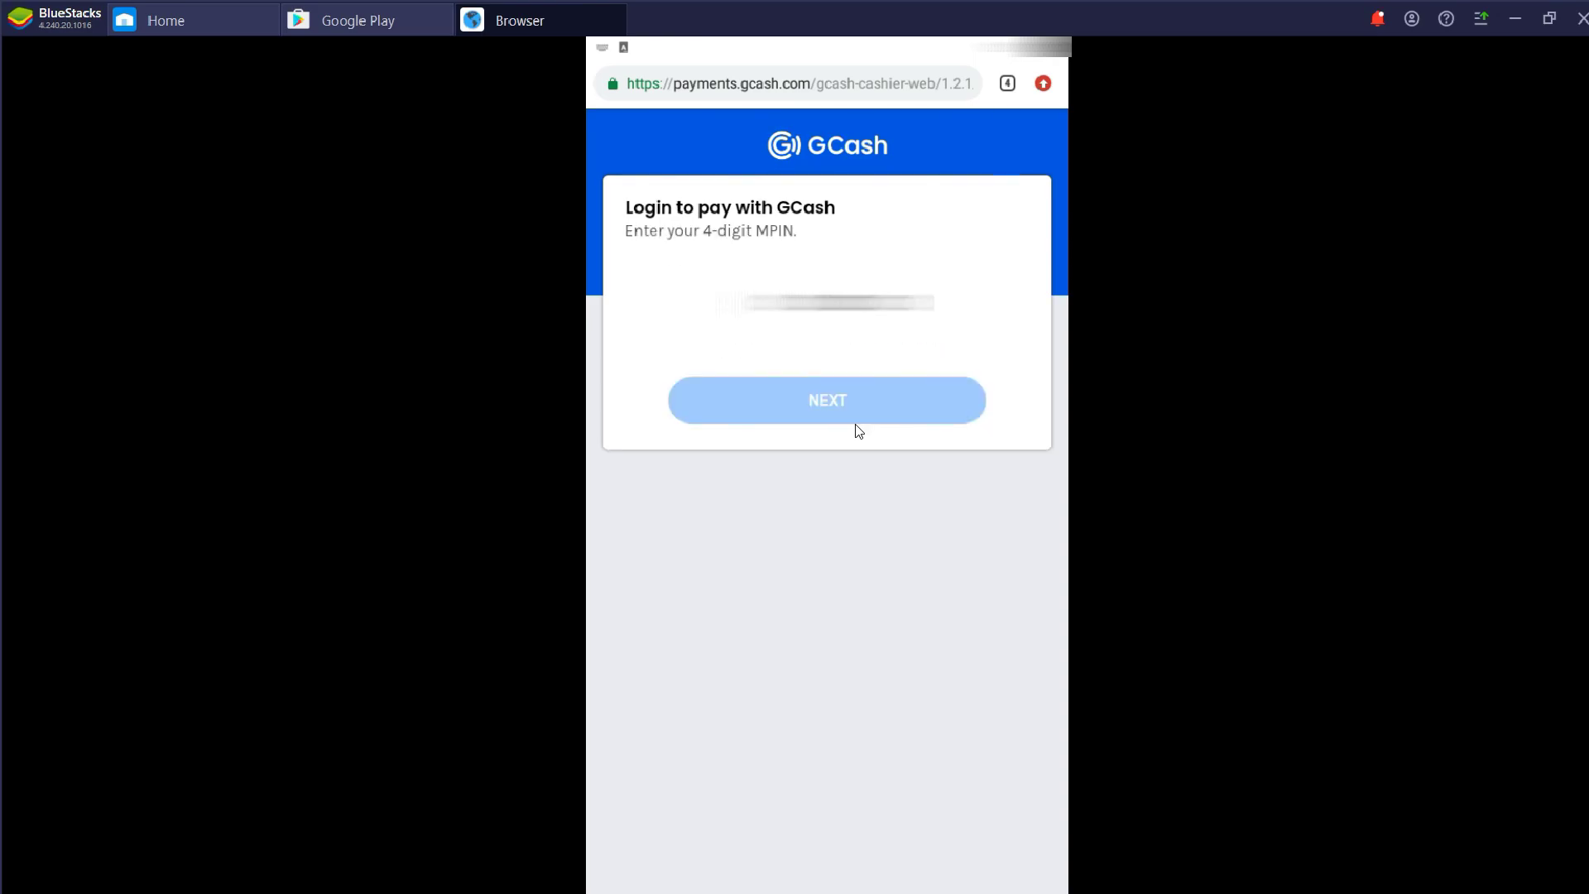
pyautogui.write('1234')
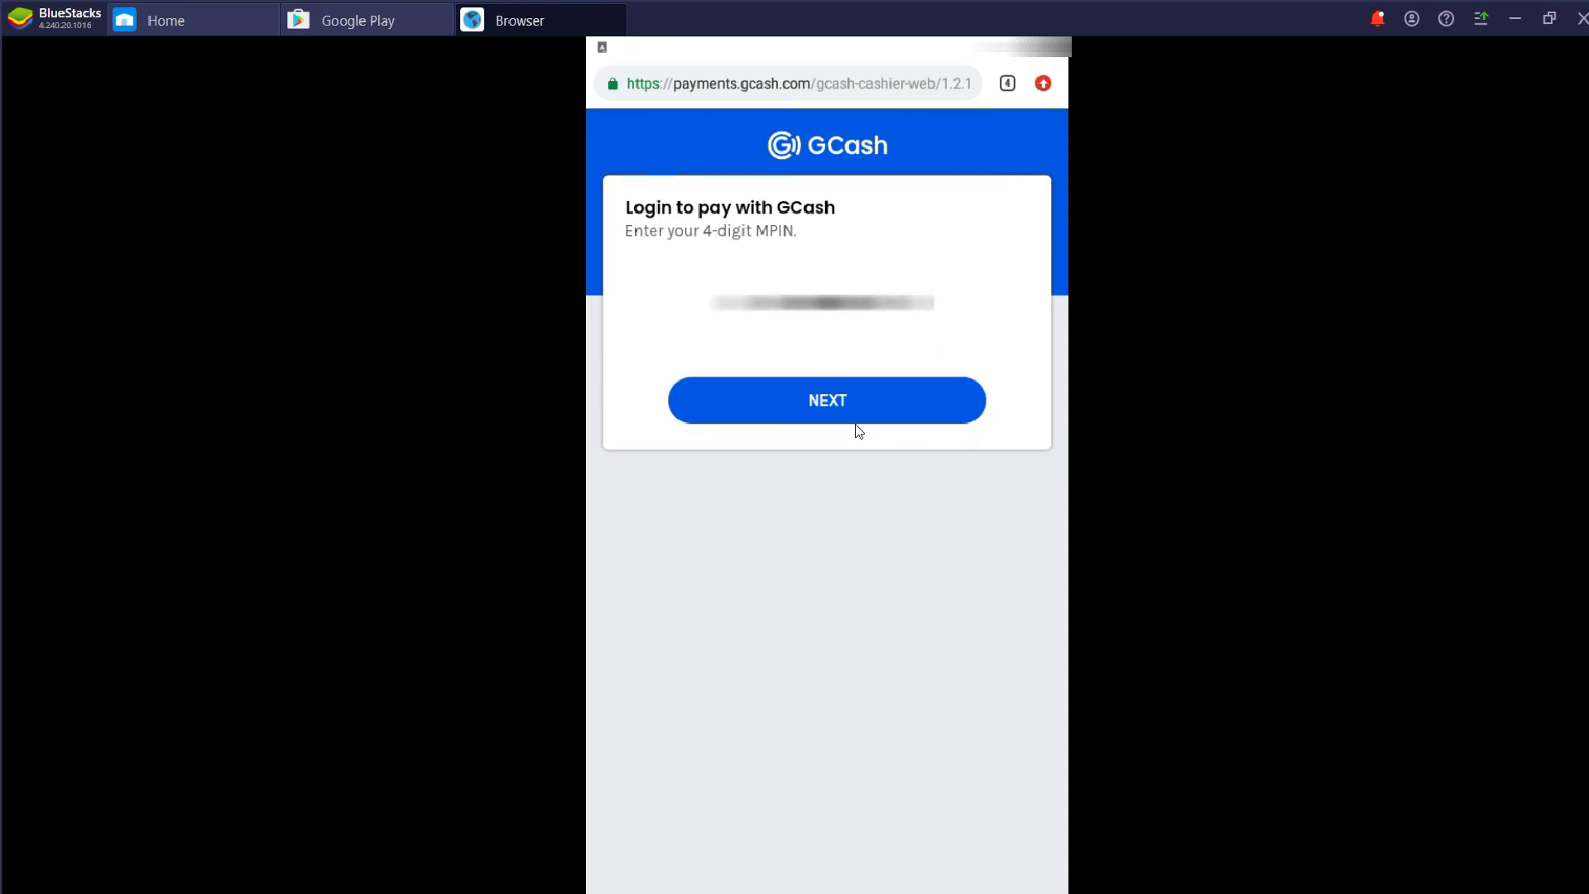
pyautogui.click(868, 419)
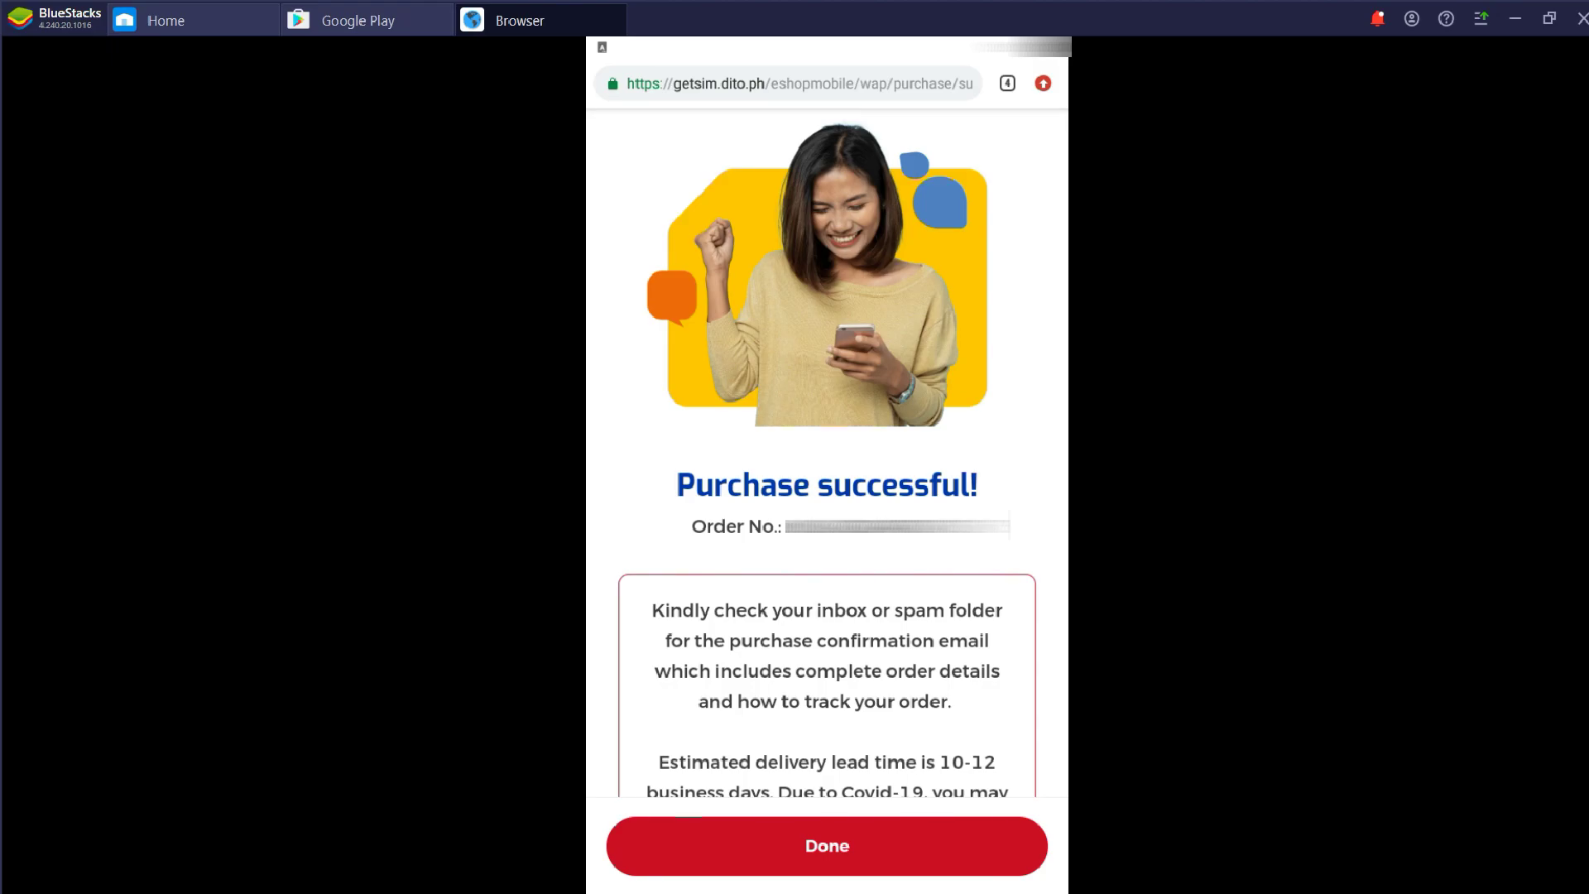
# Scroll down the Purchase successful! page to review the order details
pyautogui.scroll(-2, 1021, 595)
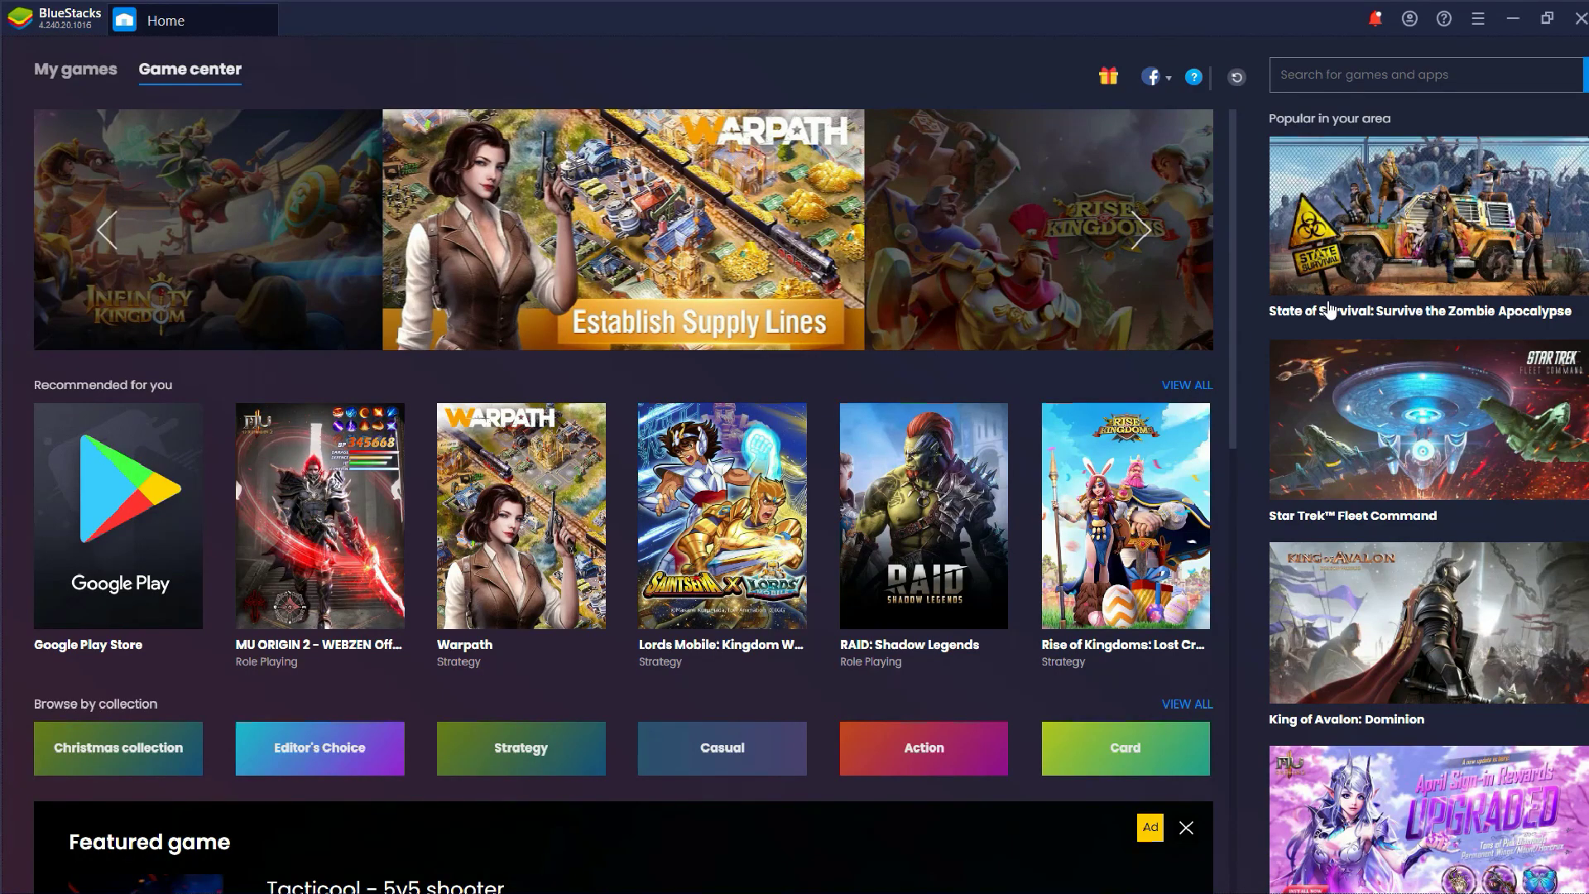
# Sign in through the DITO e-shop PIN login with the saved email and PIN
pyautogui.write('GE')
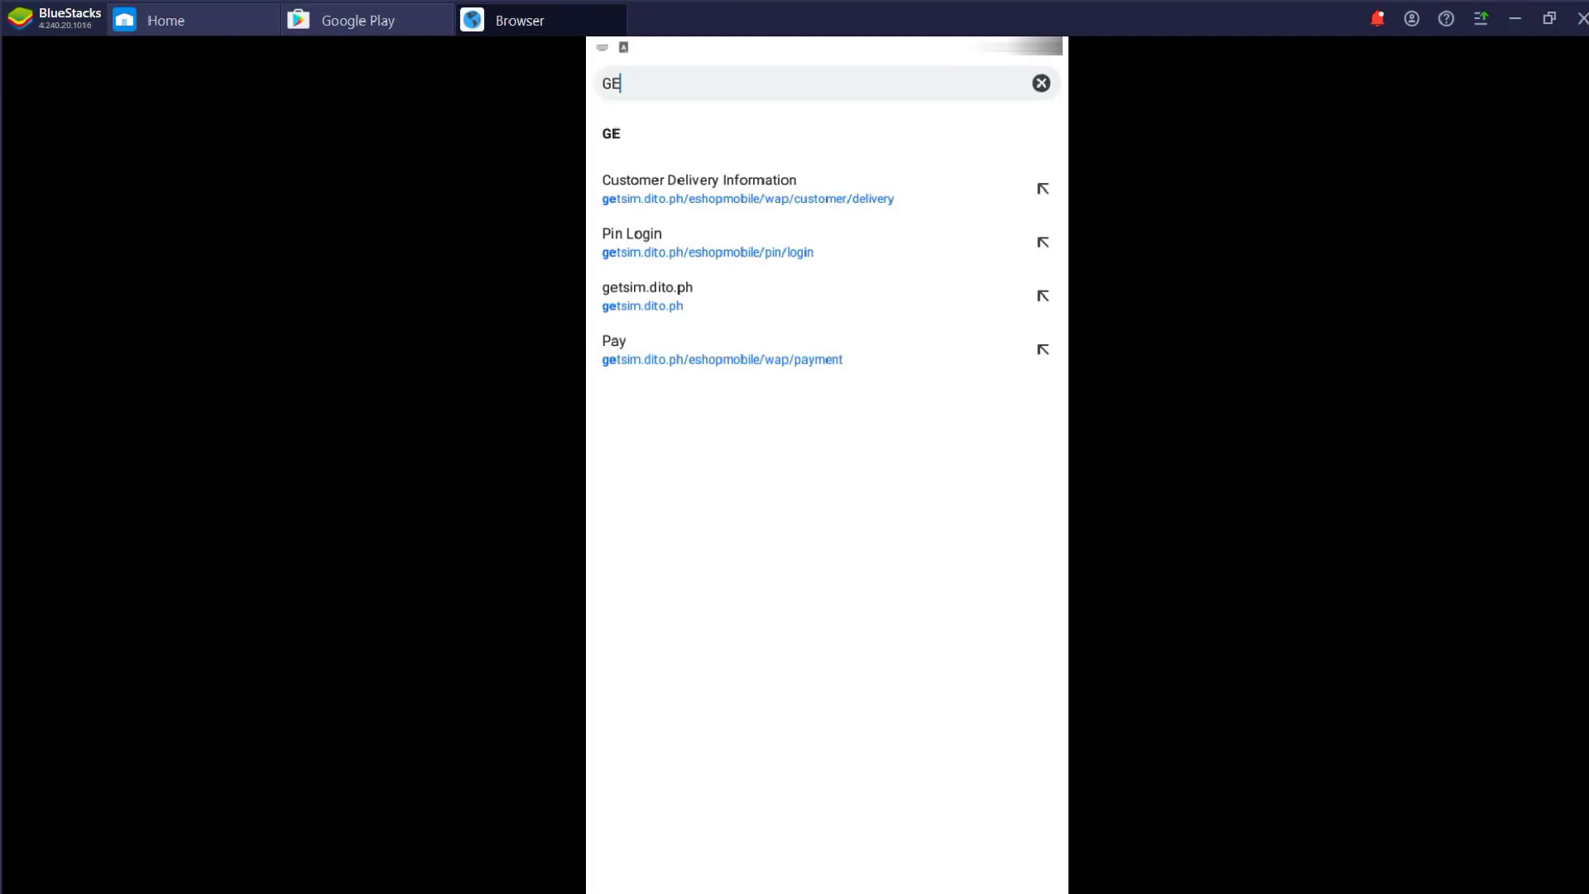
pyautogui.click(728, 242)
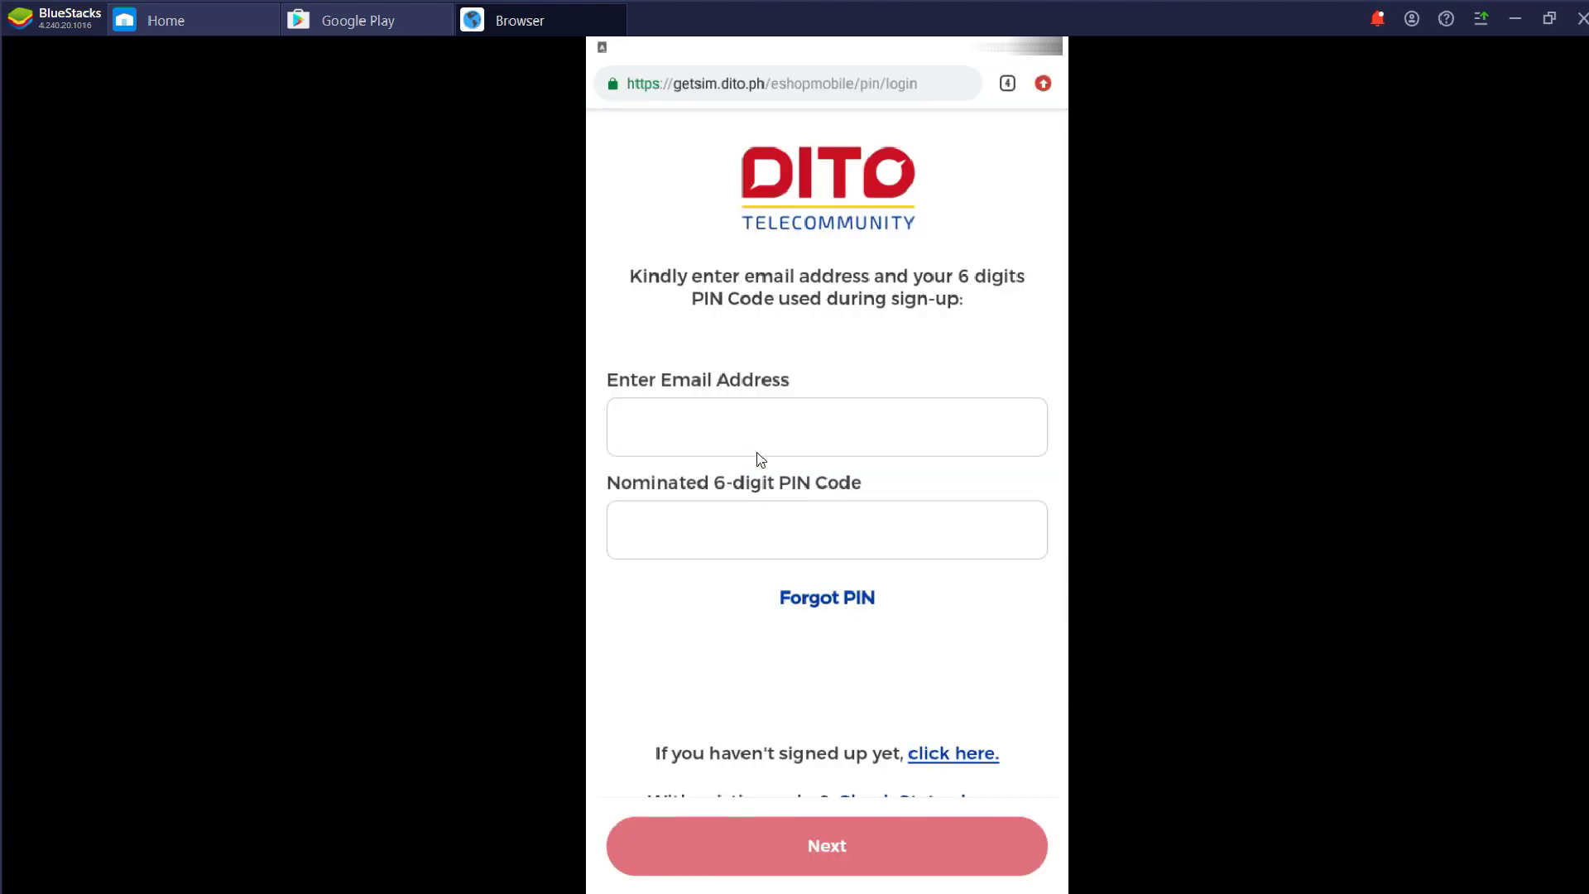
pyautogui.click(761, 451)
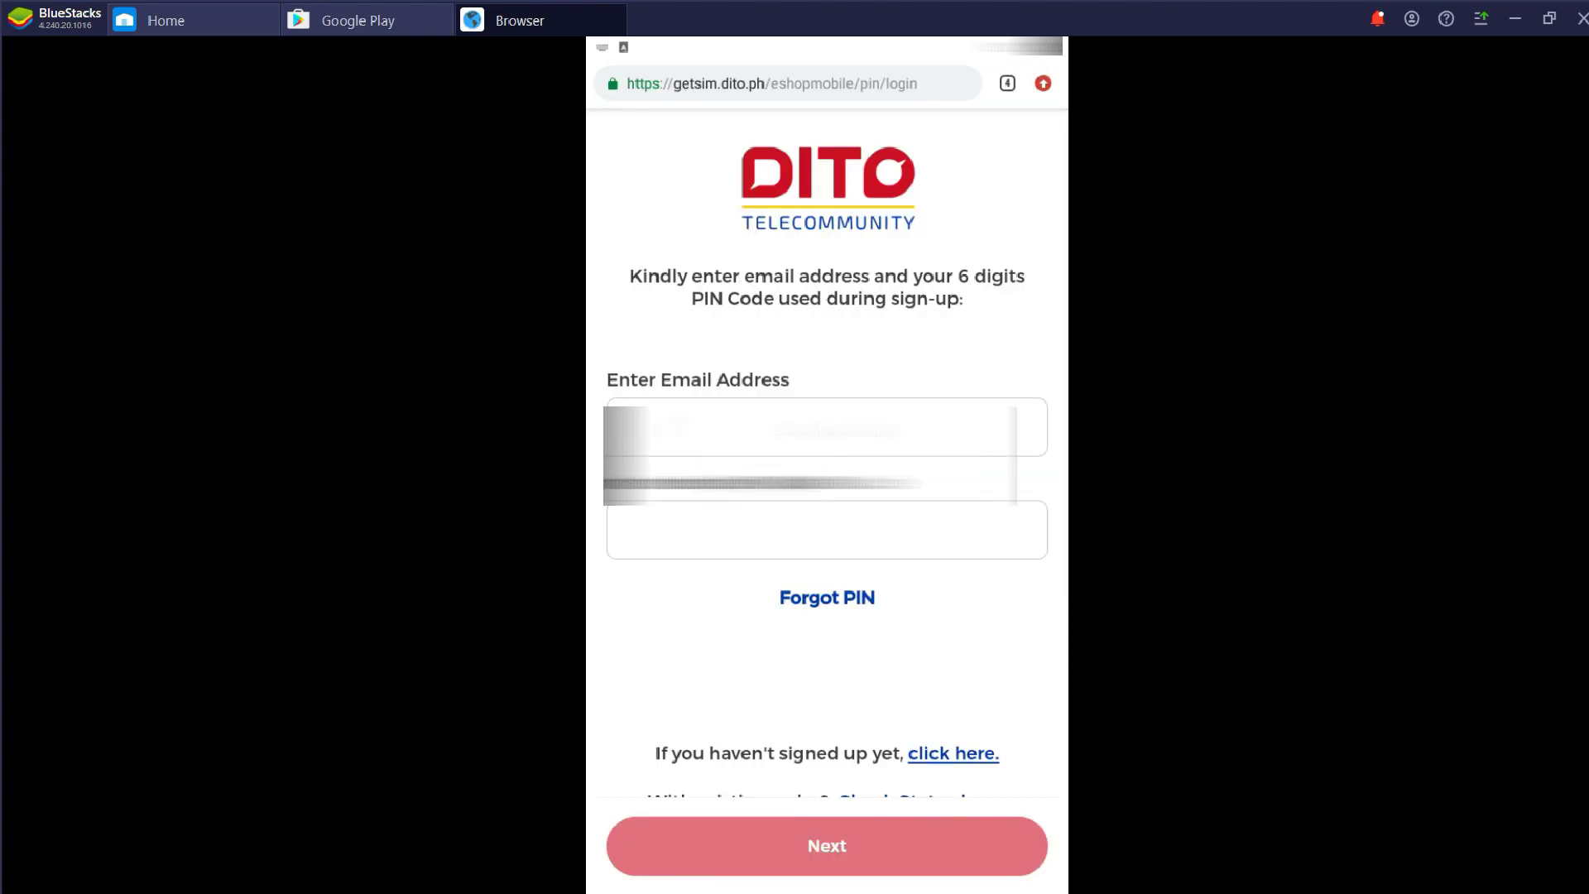
pyautogui.click(793, 537)
pyautogui.write('******')
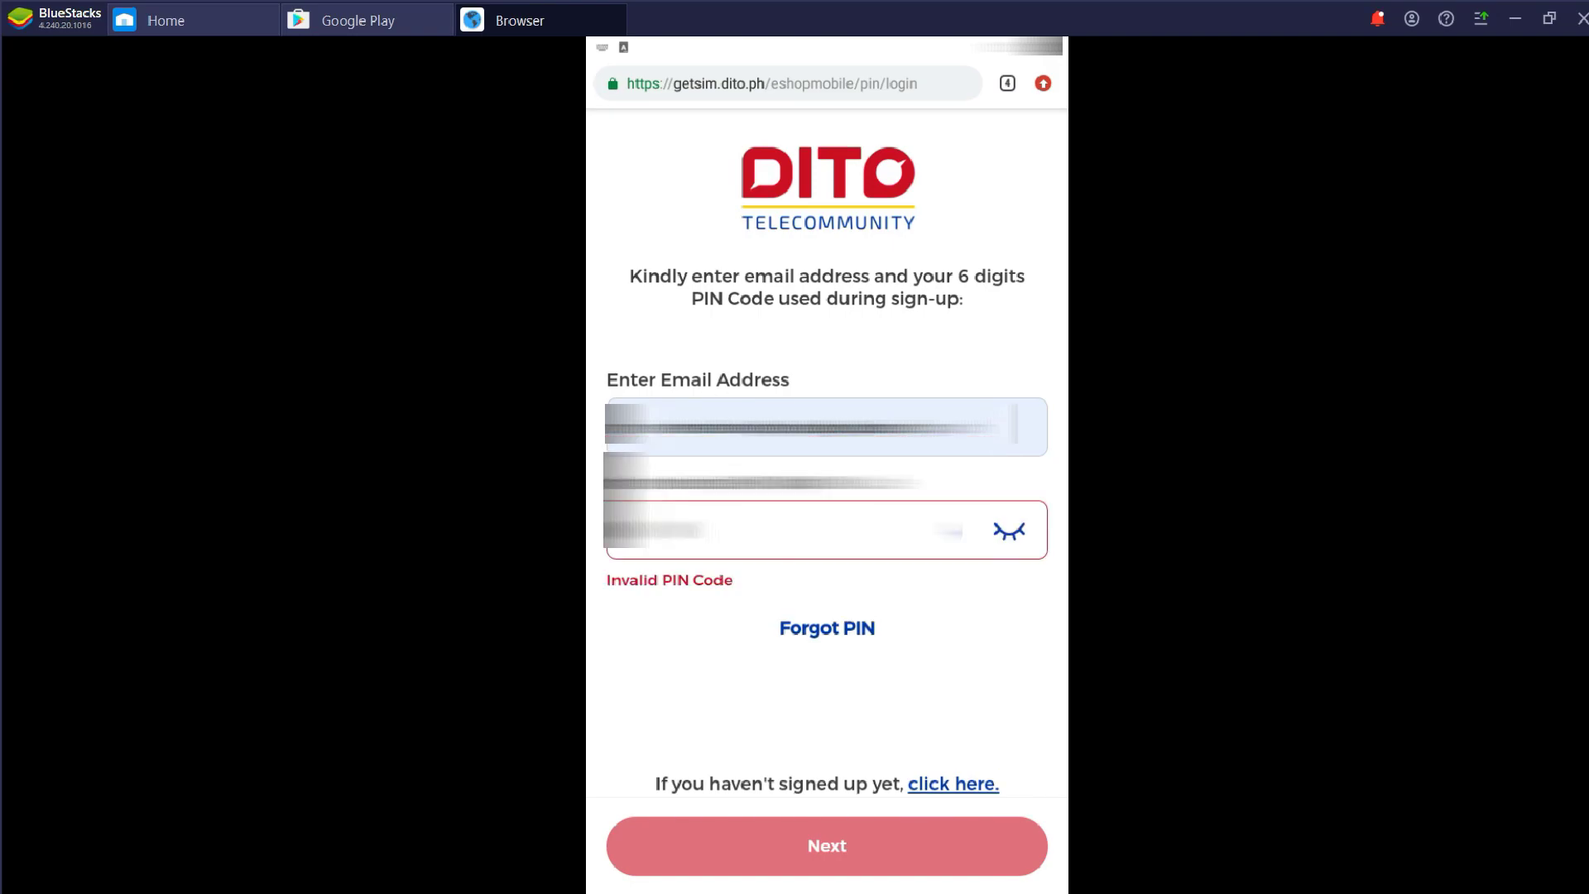
pyautogui.click(790, 846)
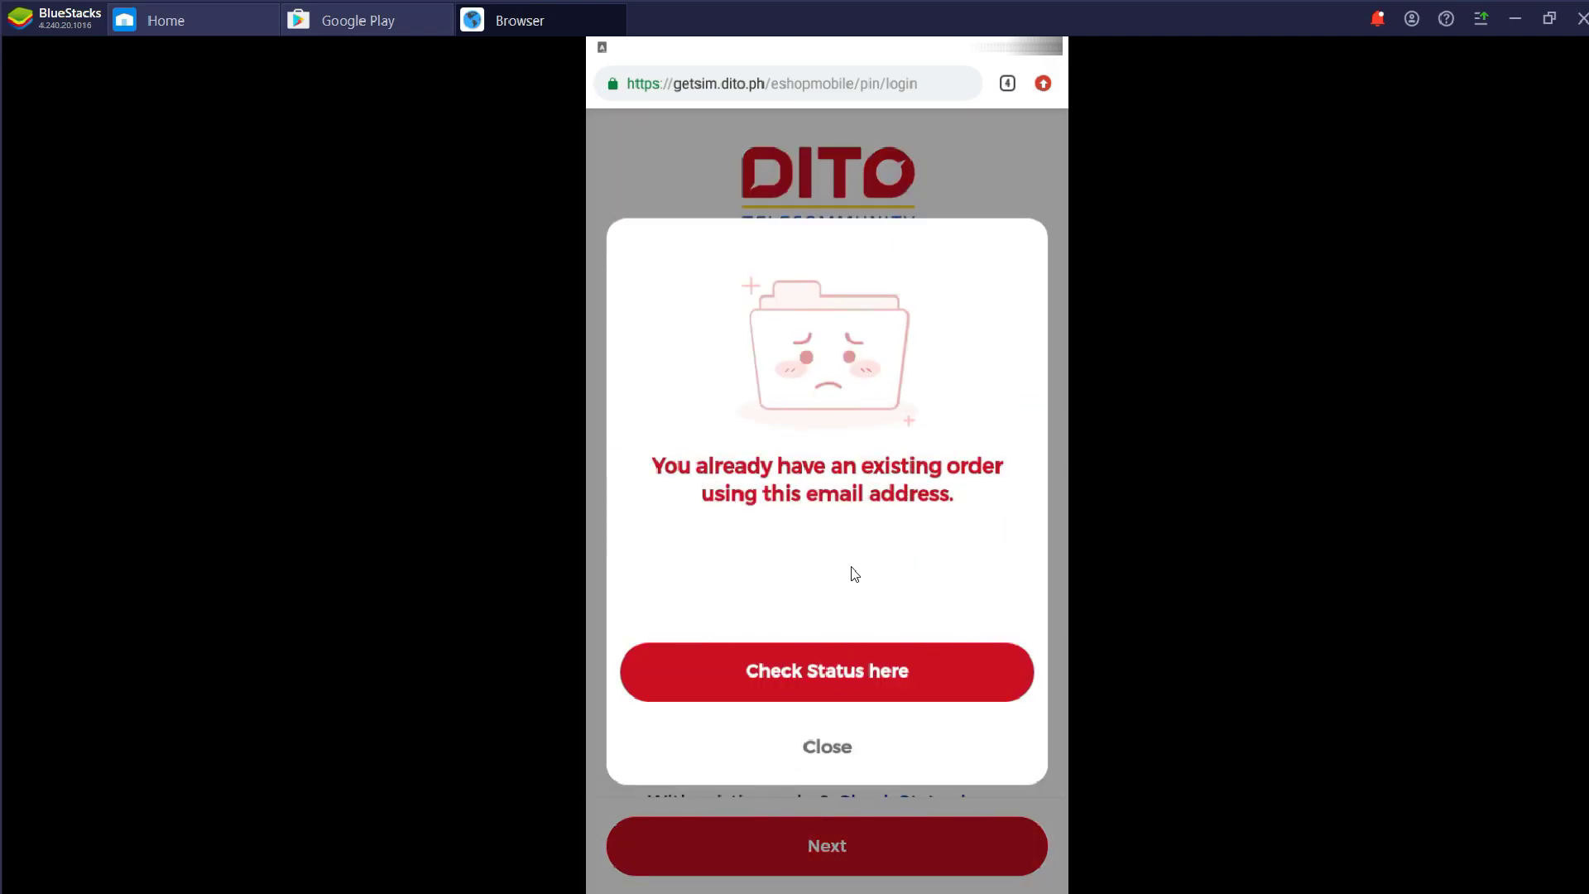
# Look up the existing order by pasting its order number into Check Status
pyautogui.click(855, 673)
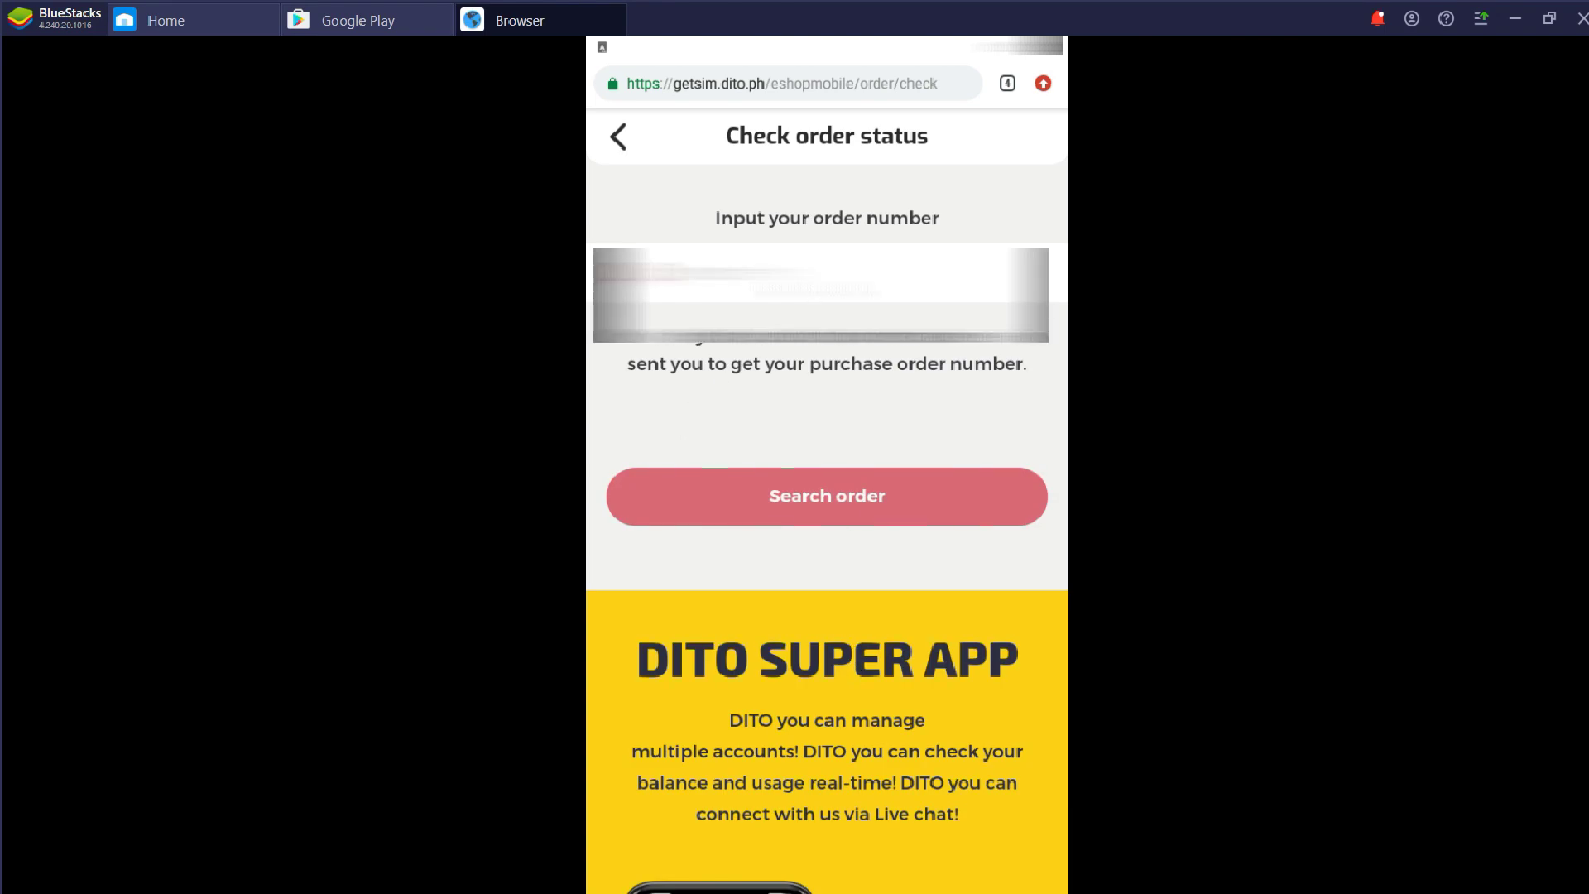
pyautogui.hotkey('ctrl', 'v')
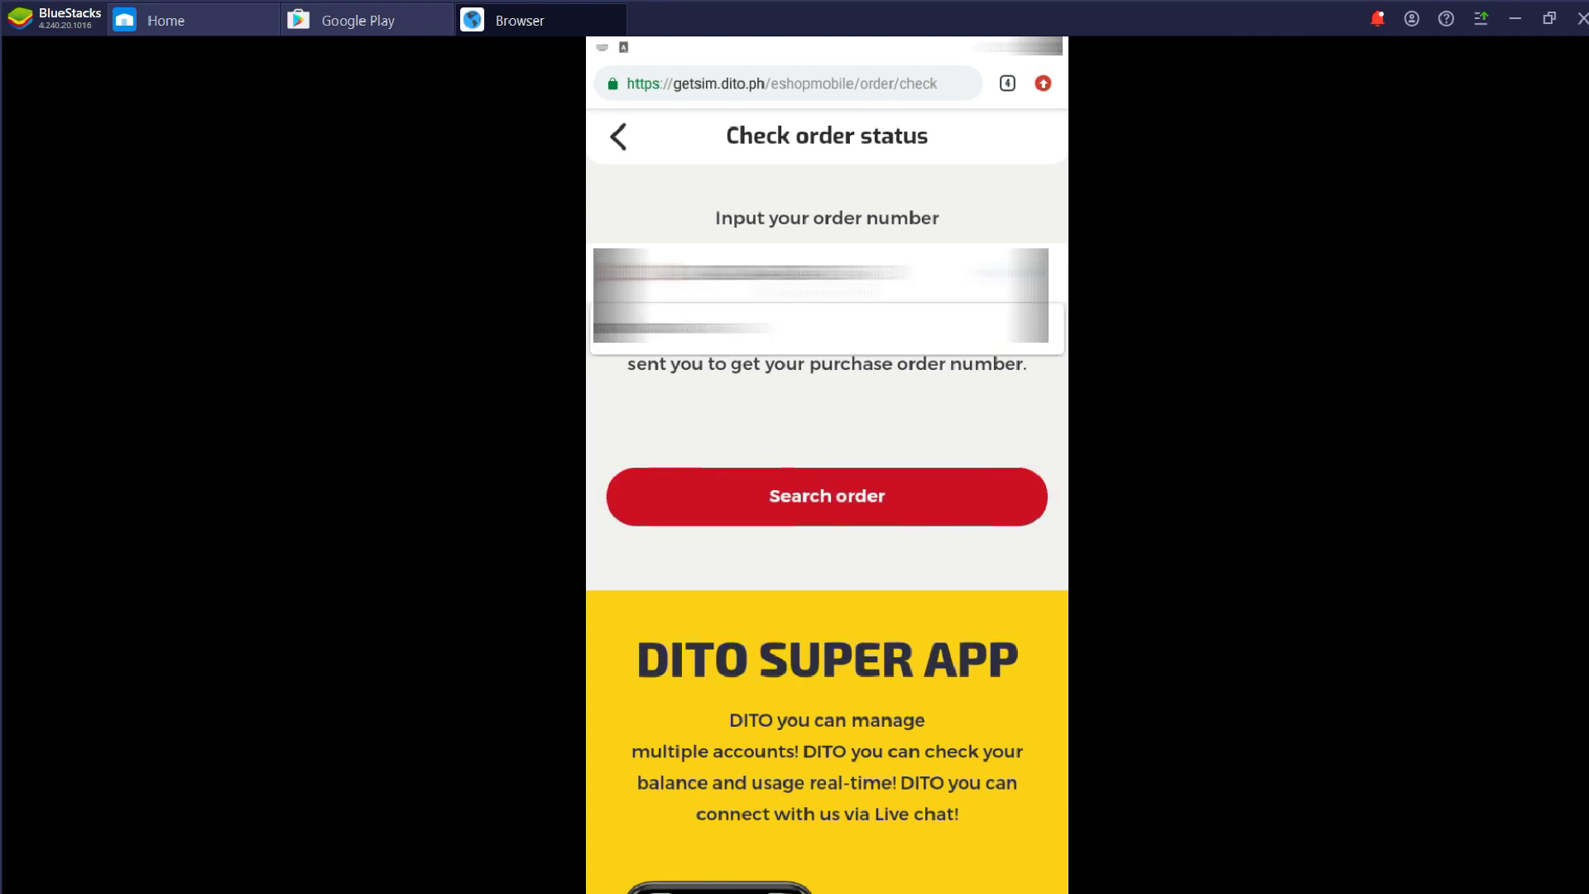
pyautogui.click(826, 496)
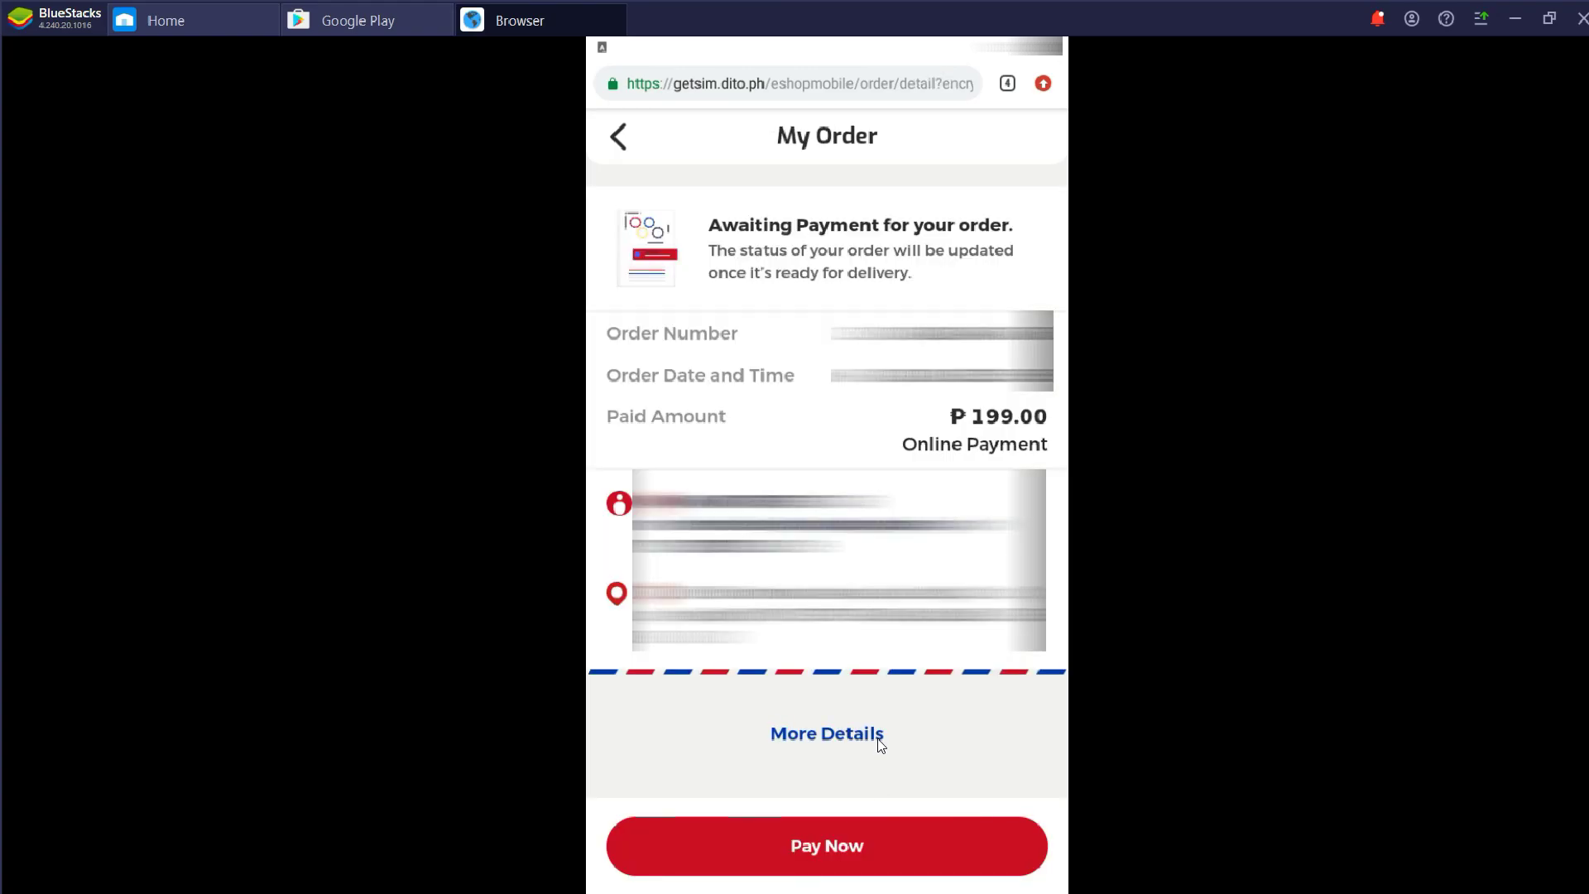
# Expand the awaiting order's details, choose Pay Now and select GCash
pyautogui.click(879, 743)
pyautogui.click(908, 853)
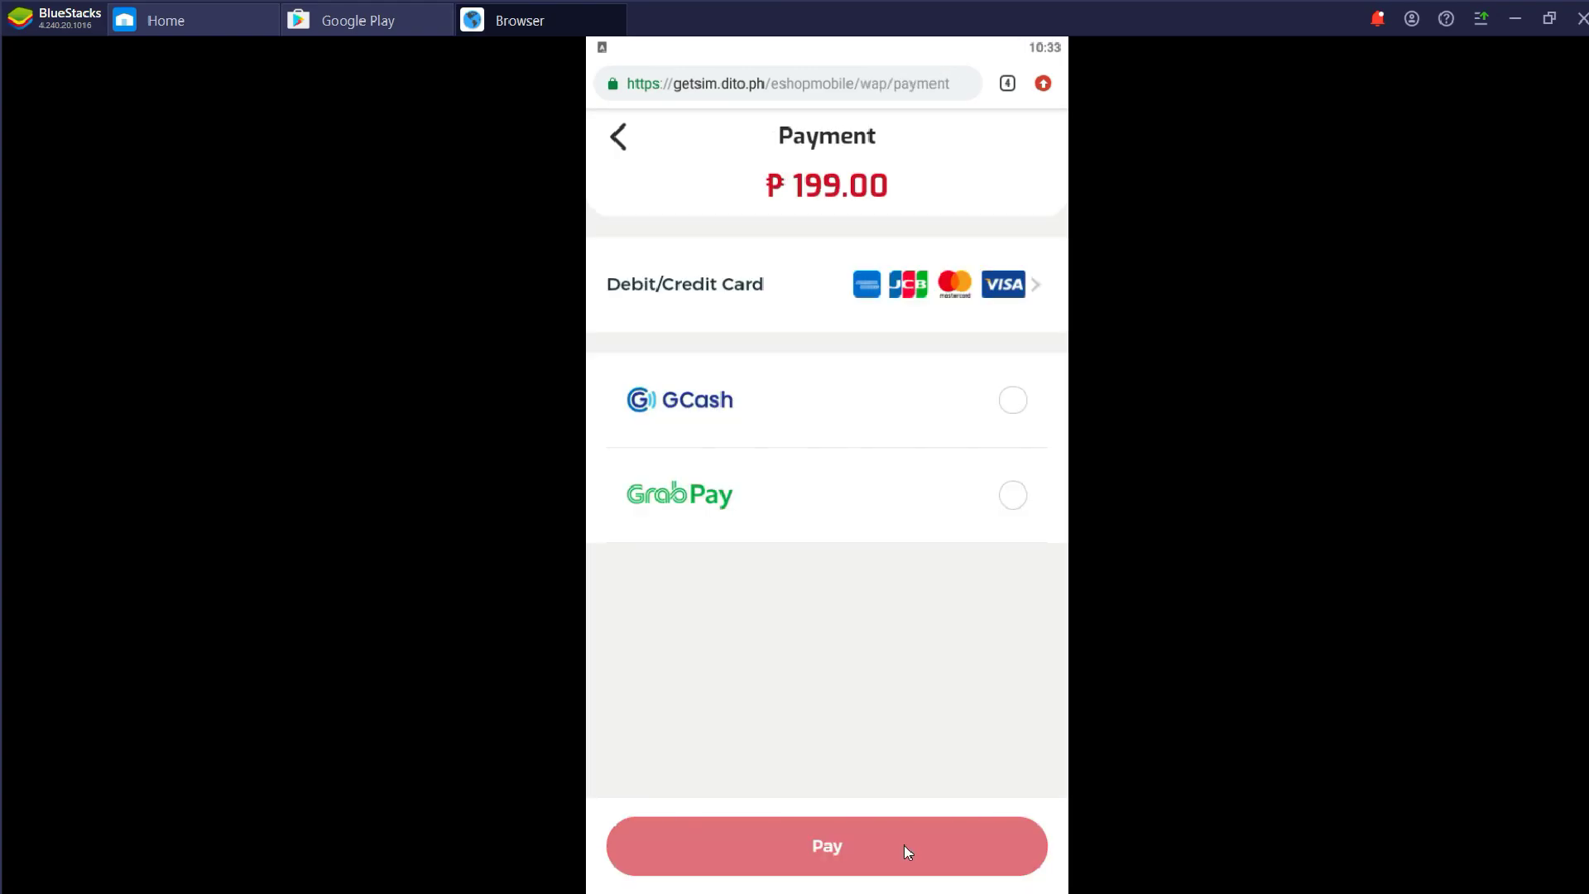
pyautogui.click(980, 410)
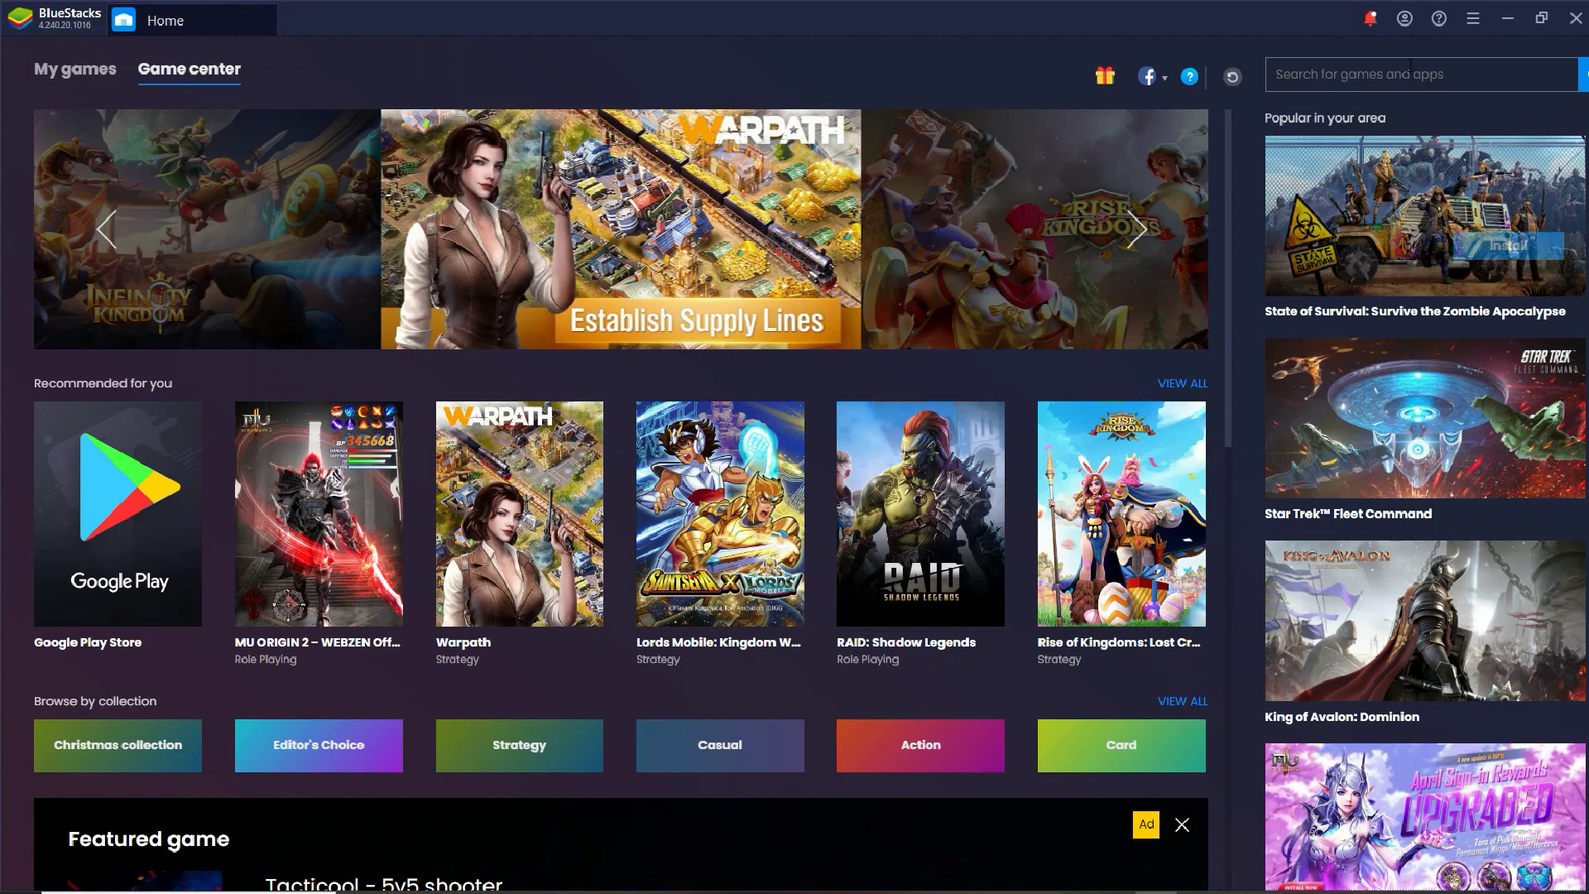
# Log back in to the DITO e-shop via Pin Login with the account email and PIN
pyautogui.write('GE')
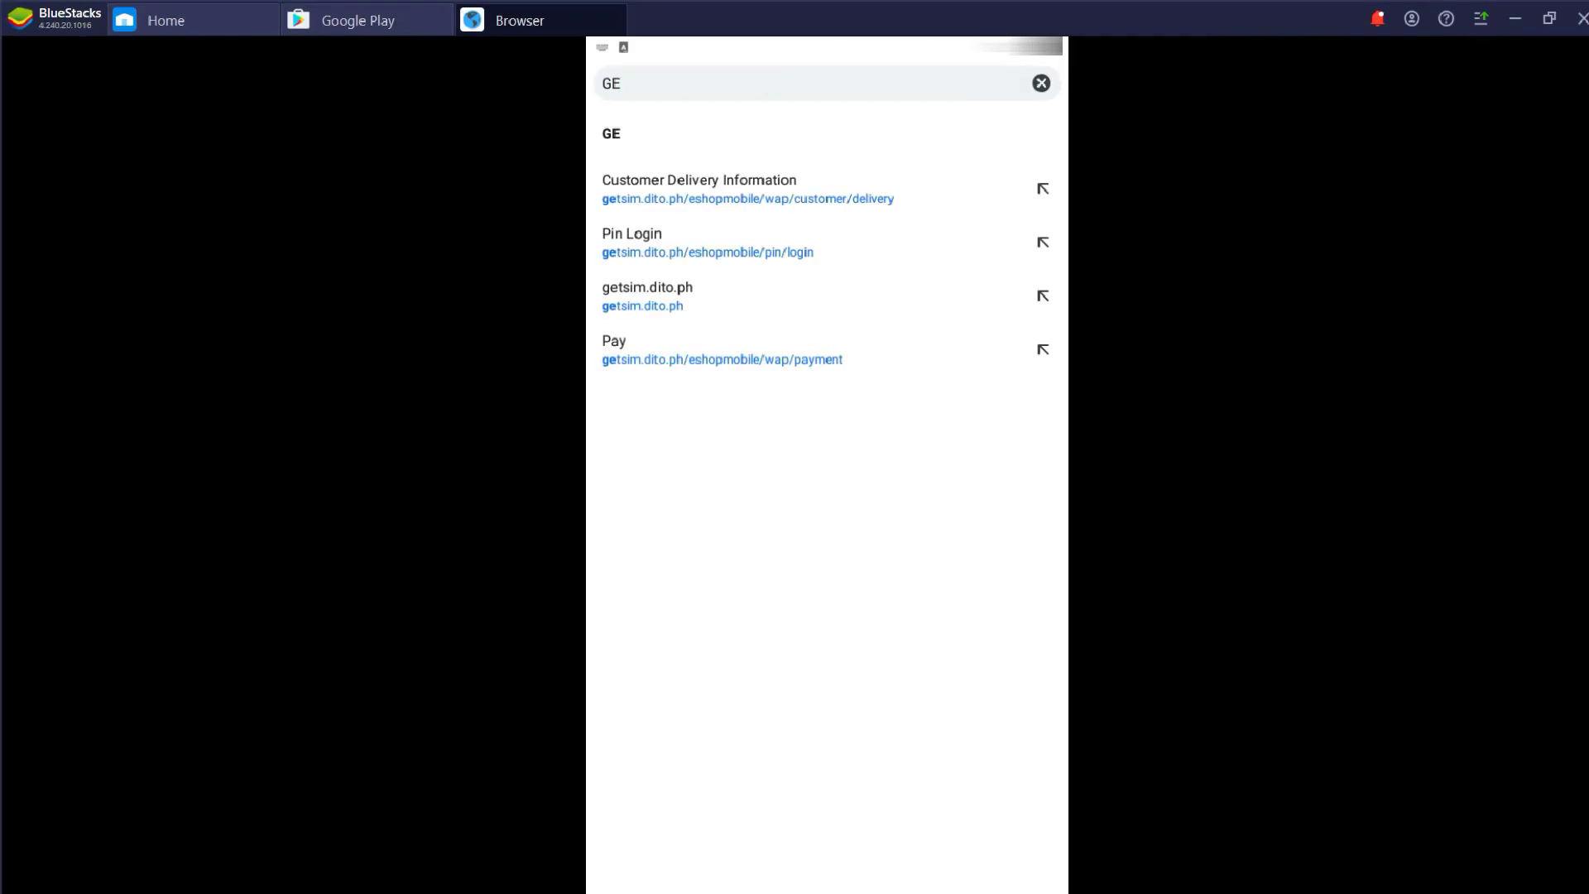
pyautogui.click(738, 252)
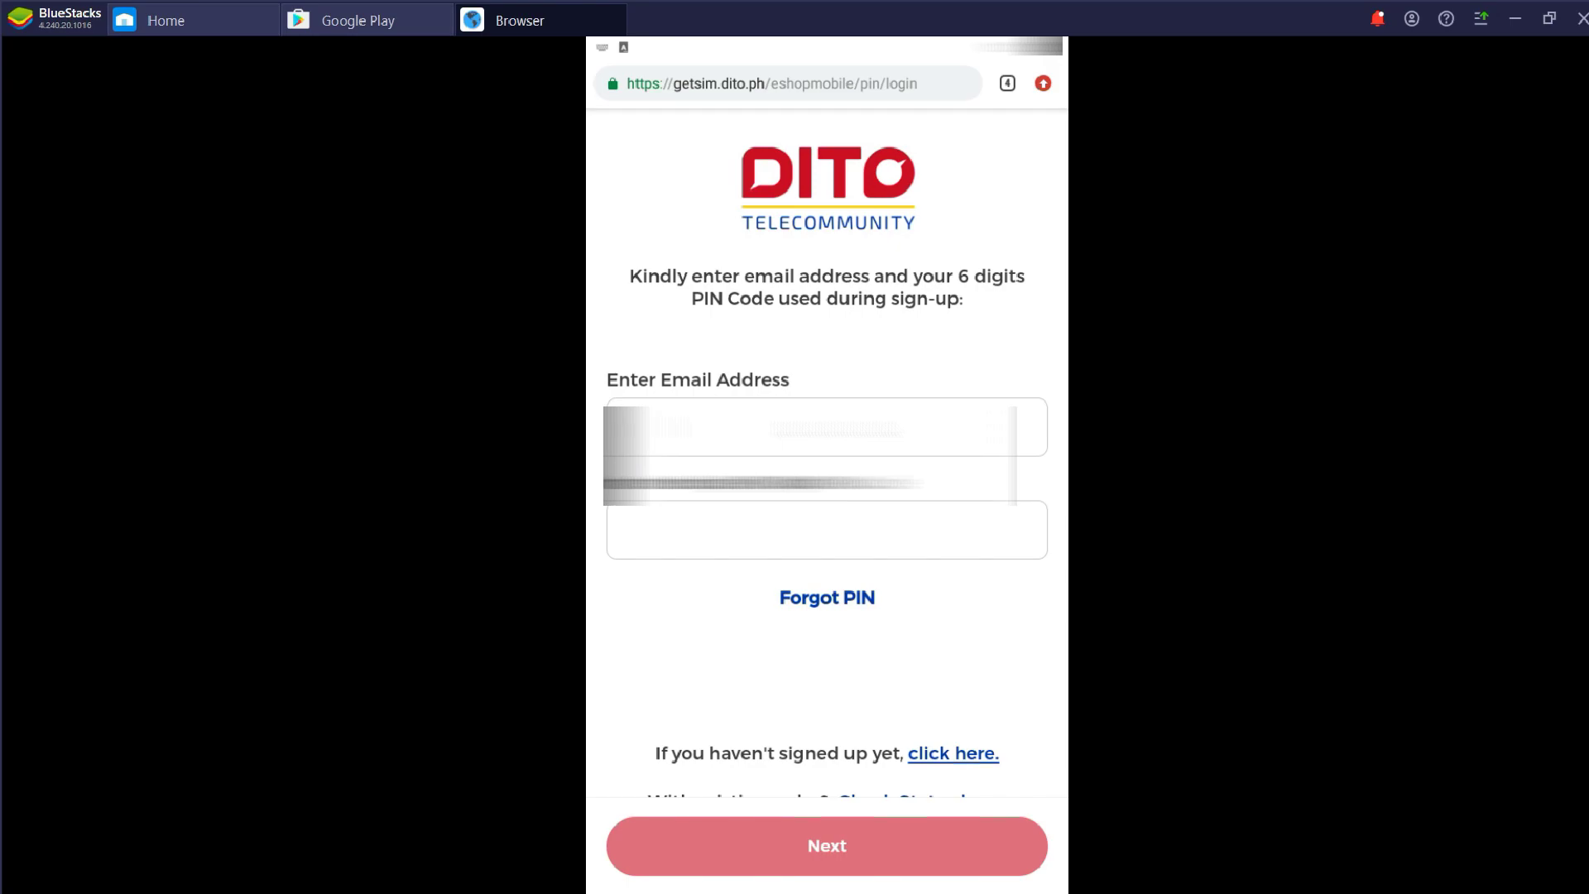
pyautogui.click(797, 546)
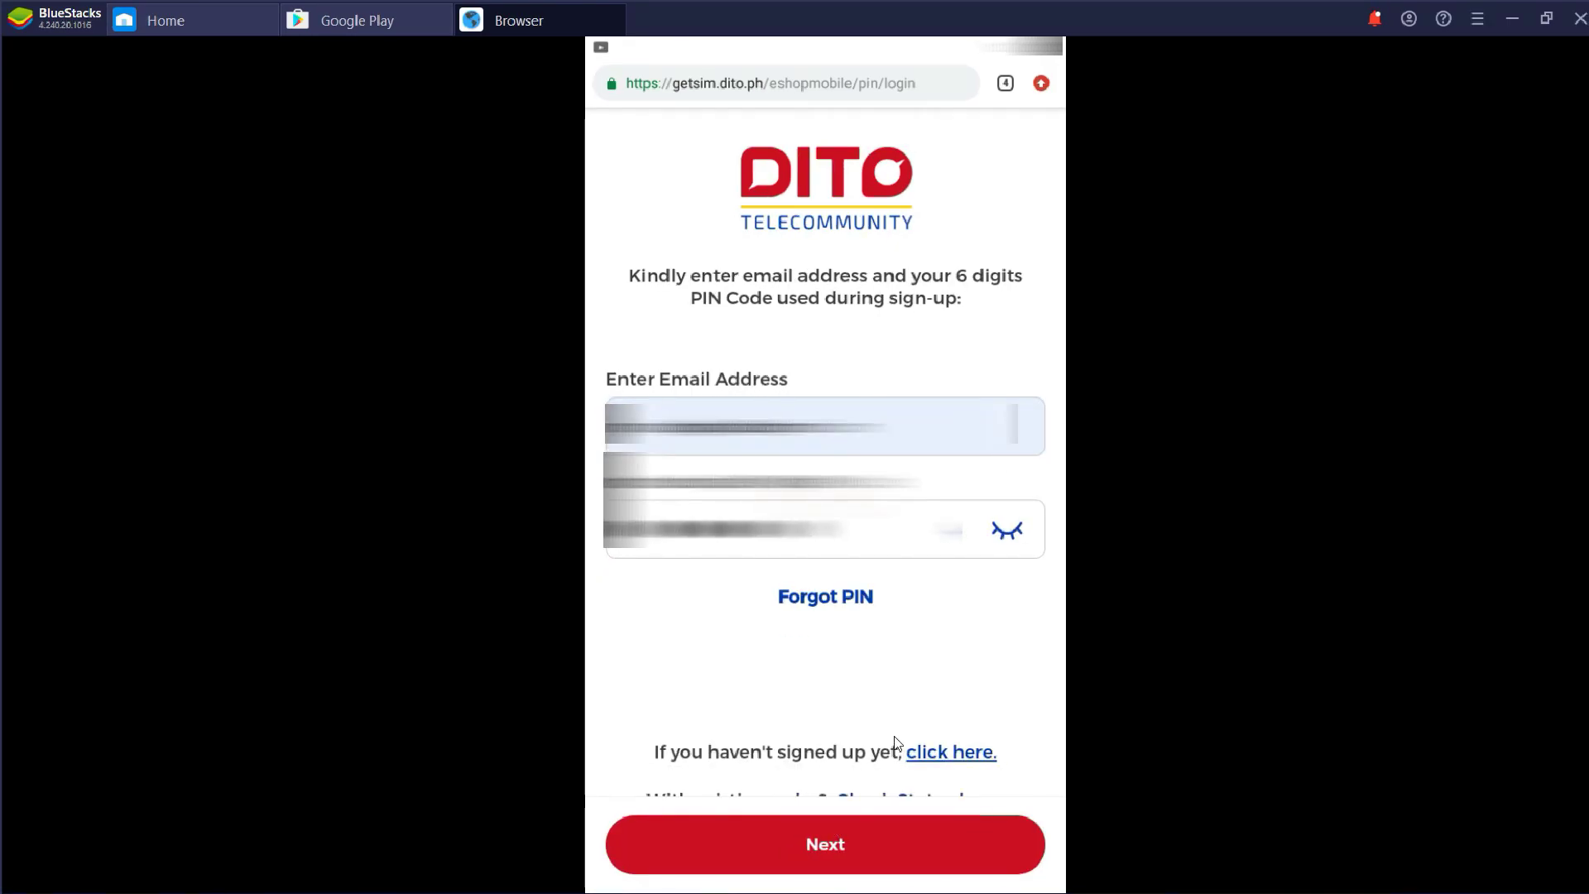
pyautogui.press('Return')
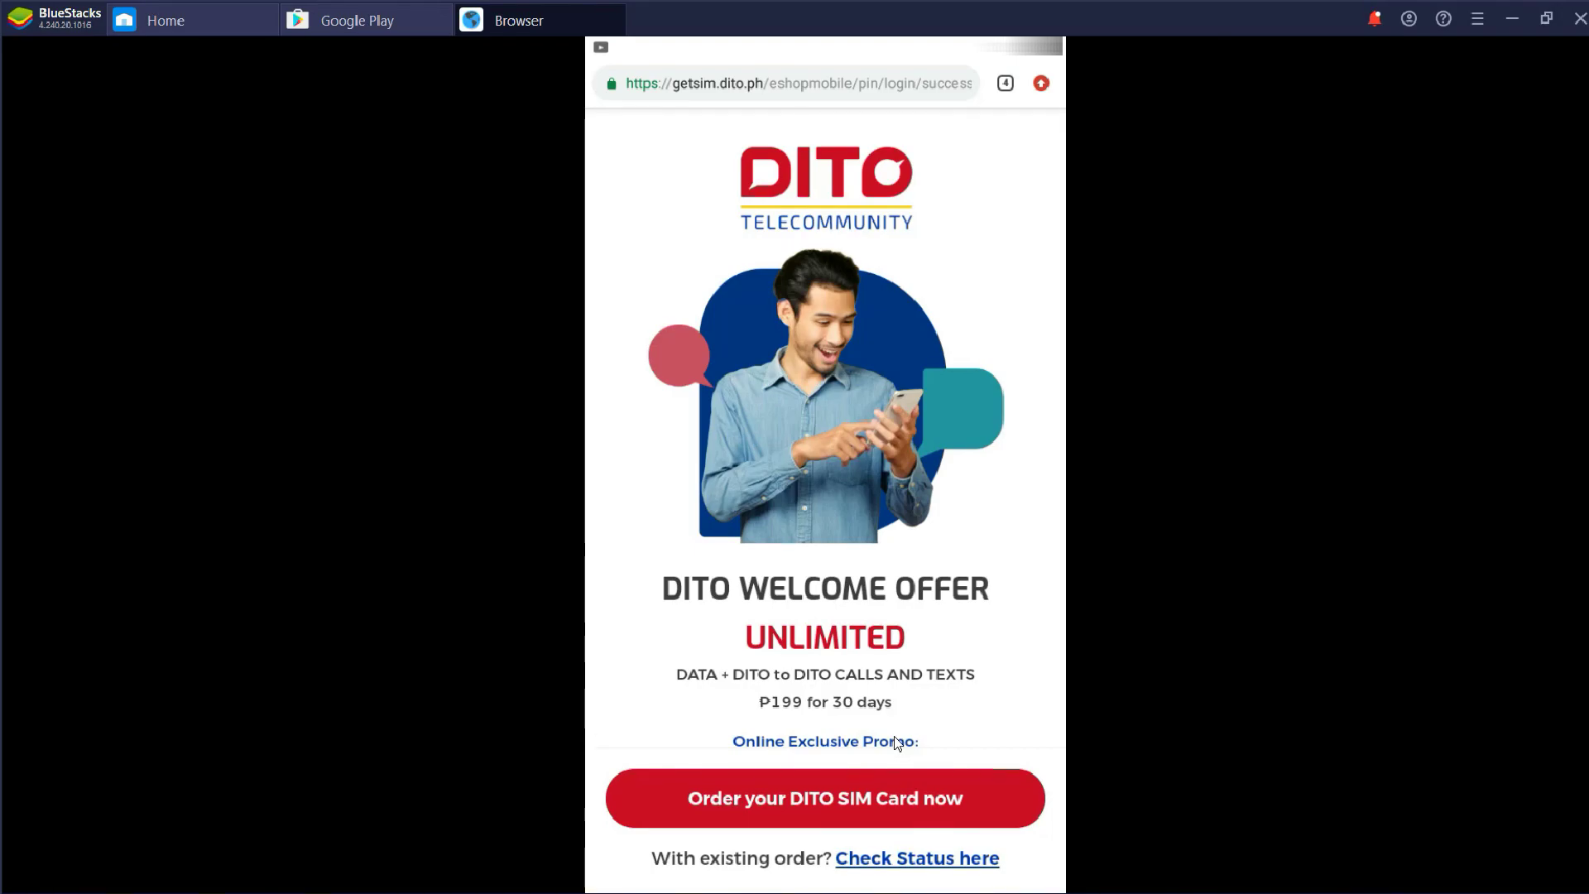